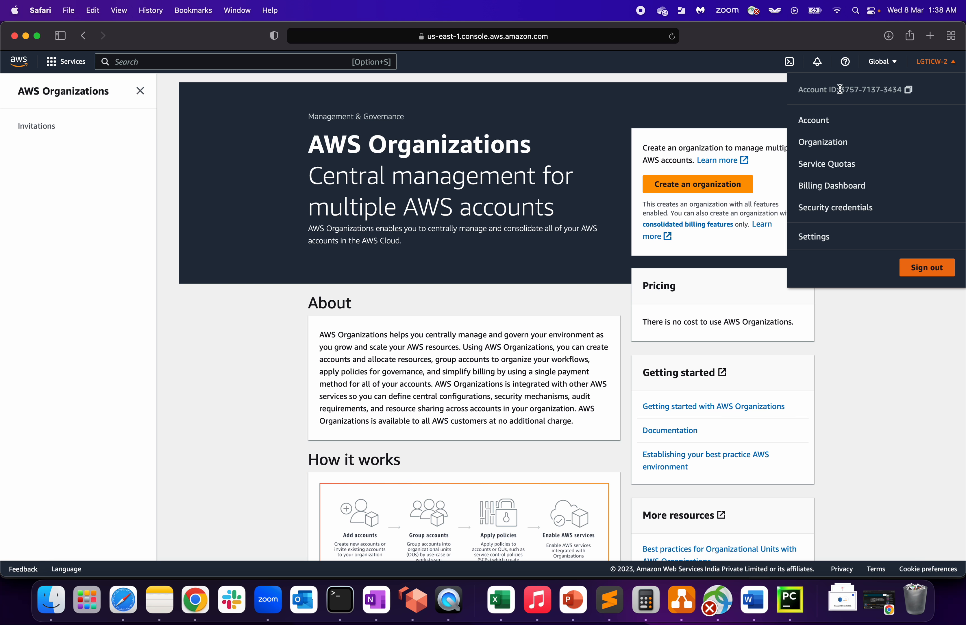
Go to Console Home, search for "AWS Organ" and open the AWS Organizations service
left_click_drag(840, 89, 855, 88)
left_click(521, 99)
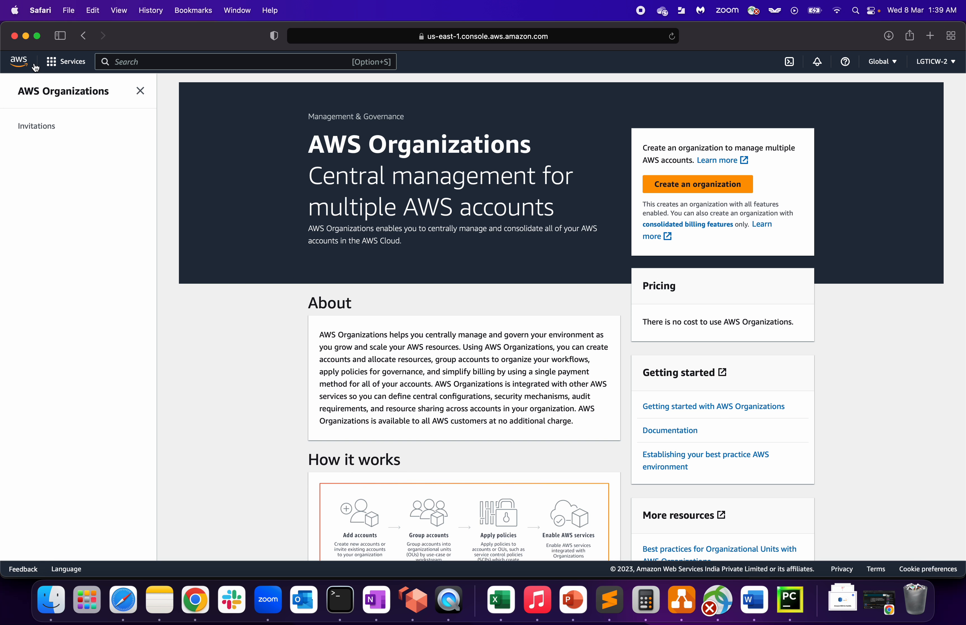
left_click(13, 61)
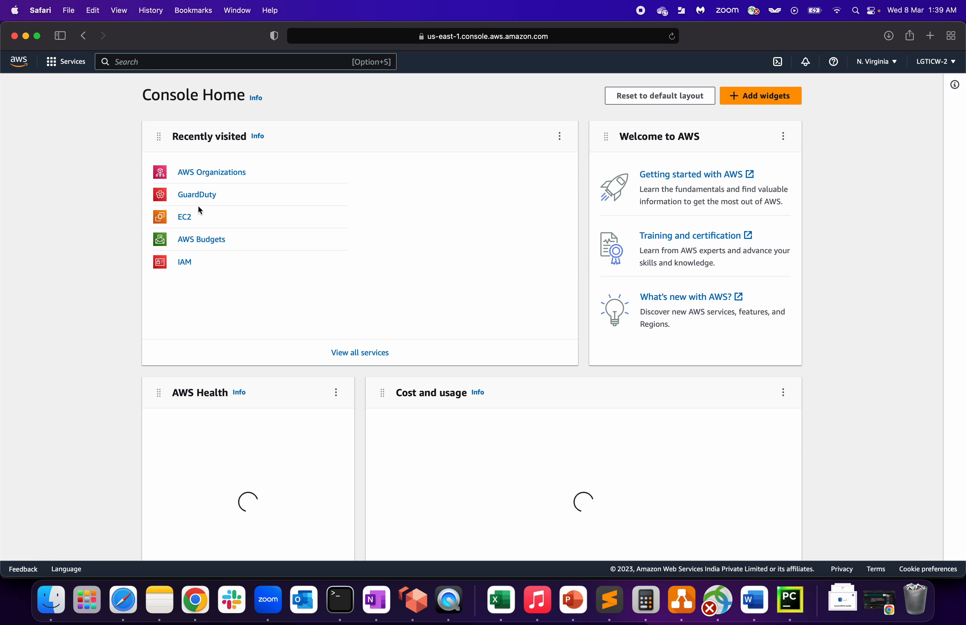
left_click(161, 66)
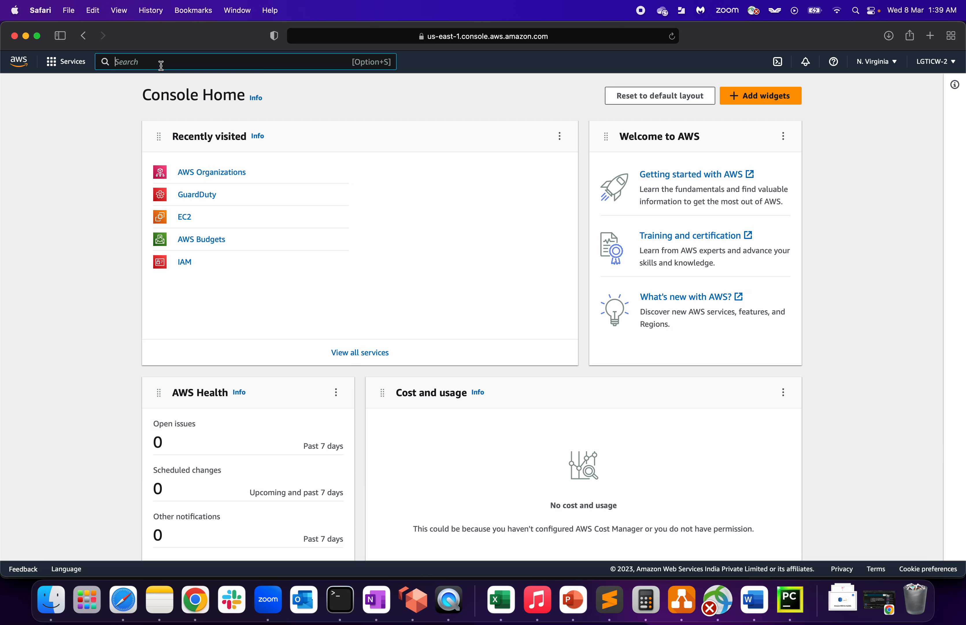
type("AWS Ora")
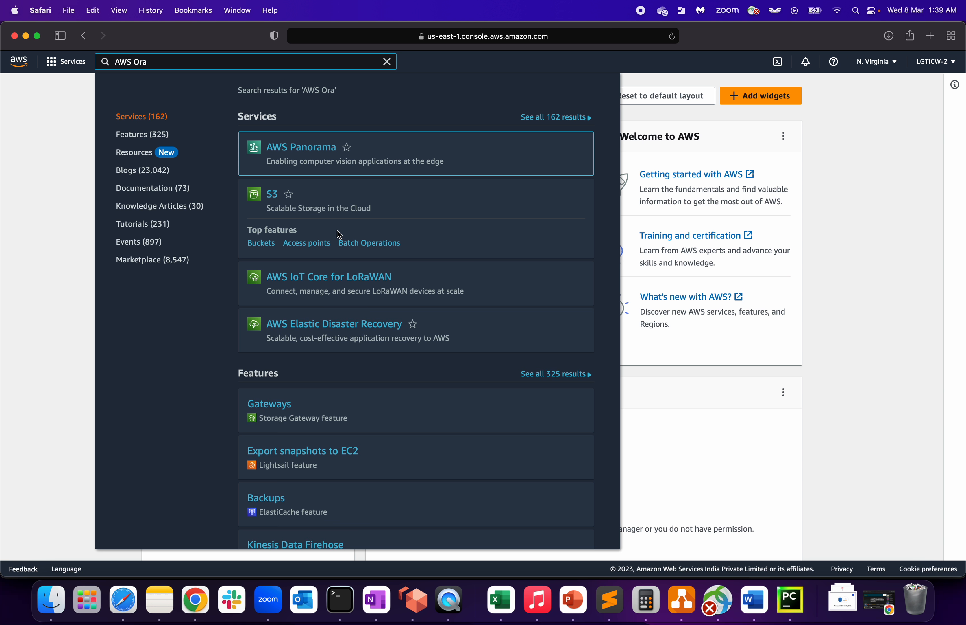
key("BackSpace")
type("gan")
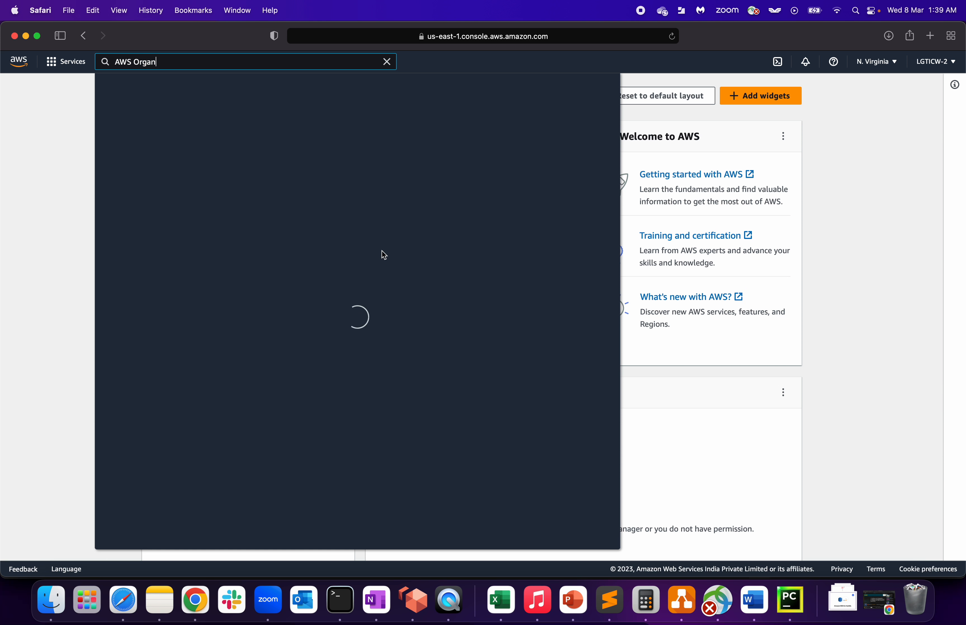
left_click(335, 150)
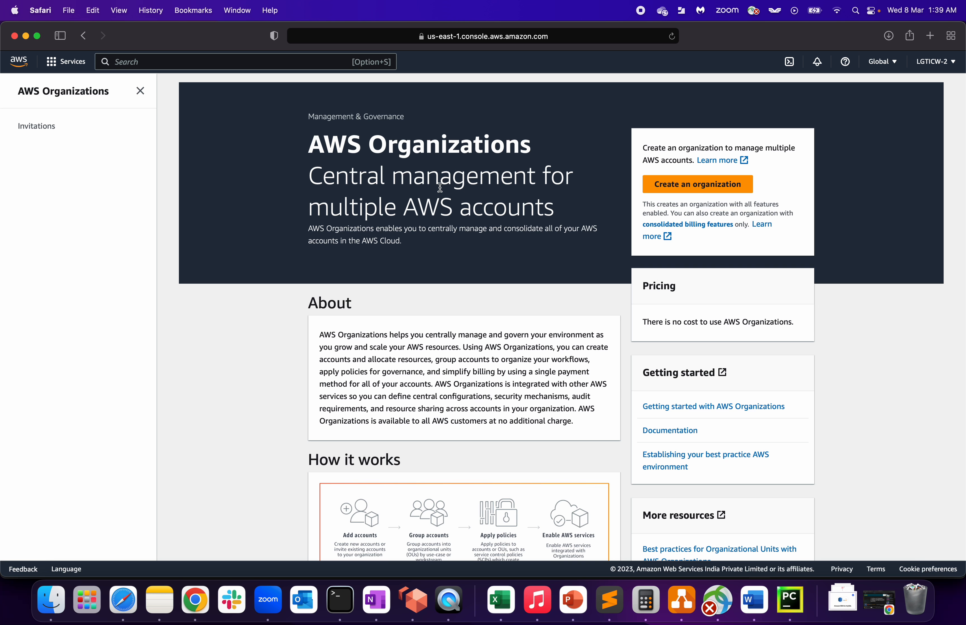
Examine the AWS Organizations landing page: its description, how it works, benefits and features, and pricing
left_click_drag(312, 141, 451, 163)
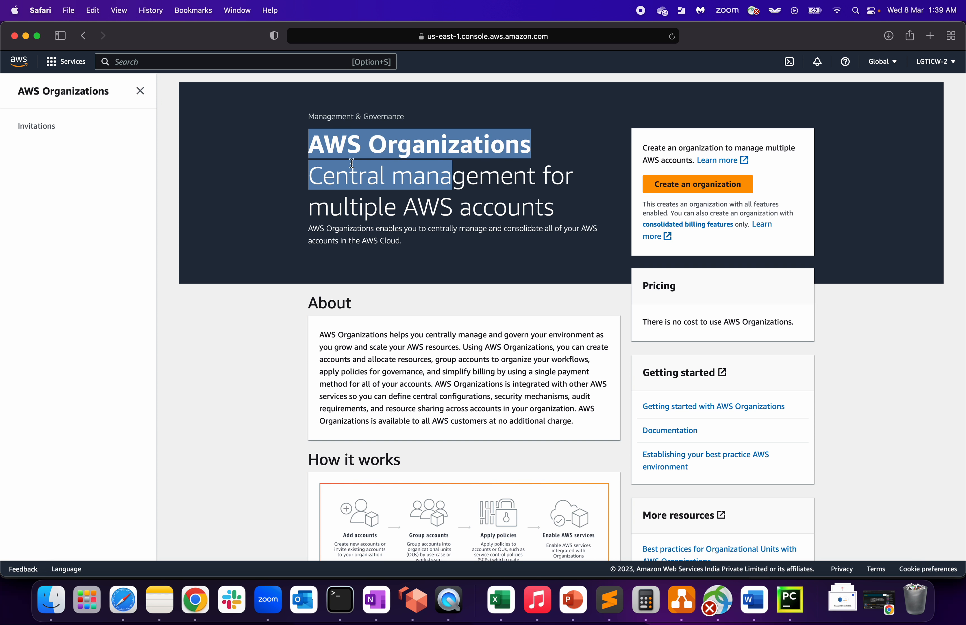
left_click(350, 172)
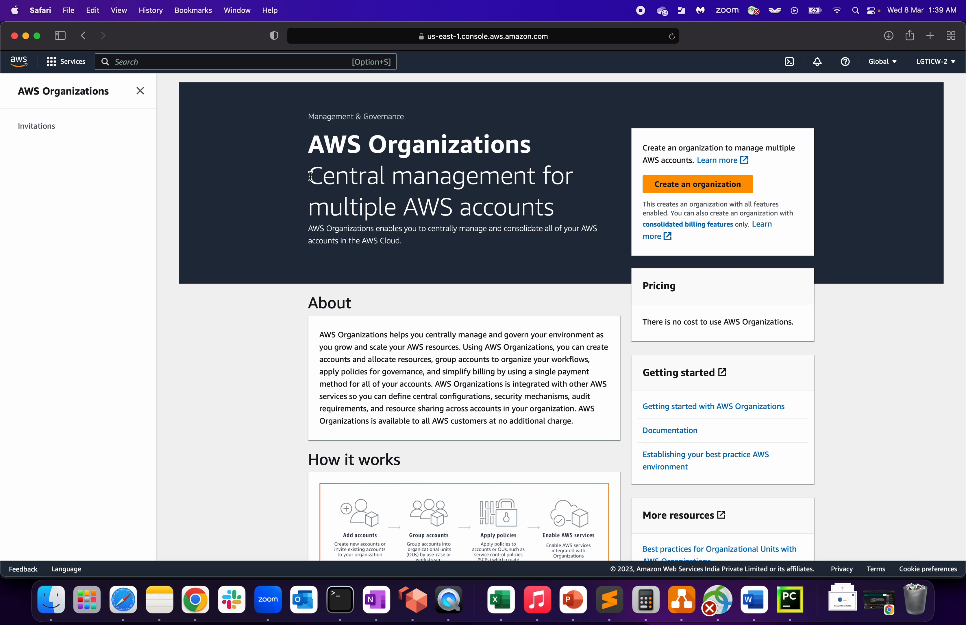
left_click_drag(310, 175, 547, 210)
left_click(548, 209)
scroll(547, 208, "down", 3)
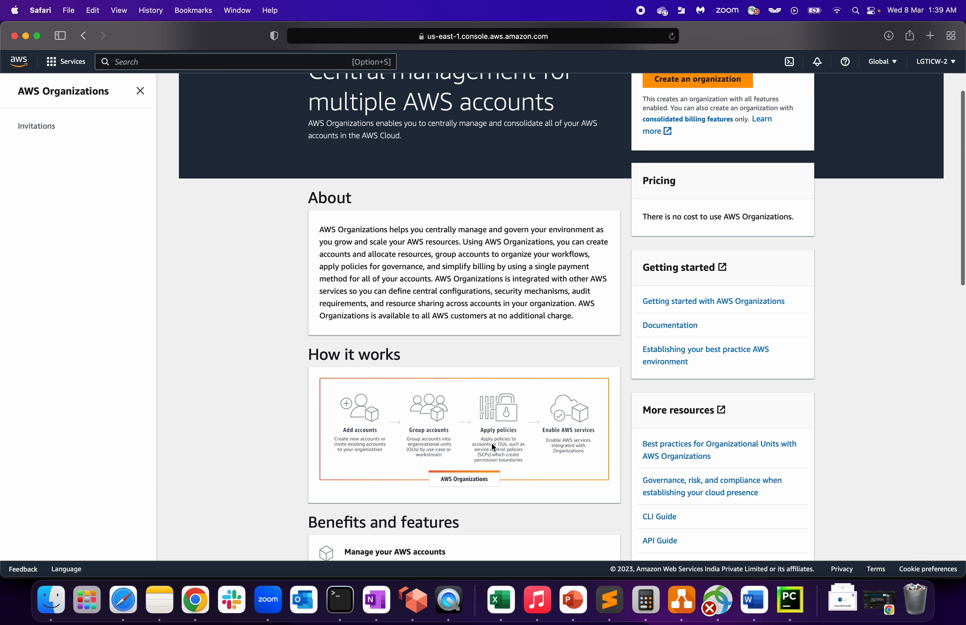
scroll(554, 404, "down", 5)
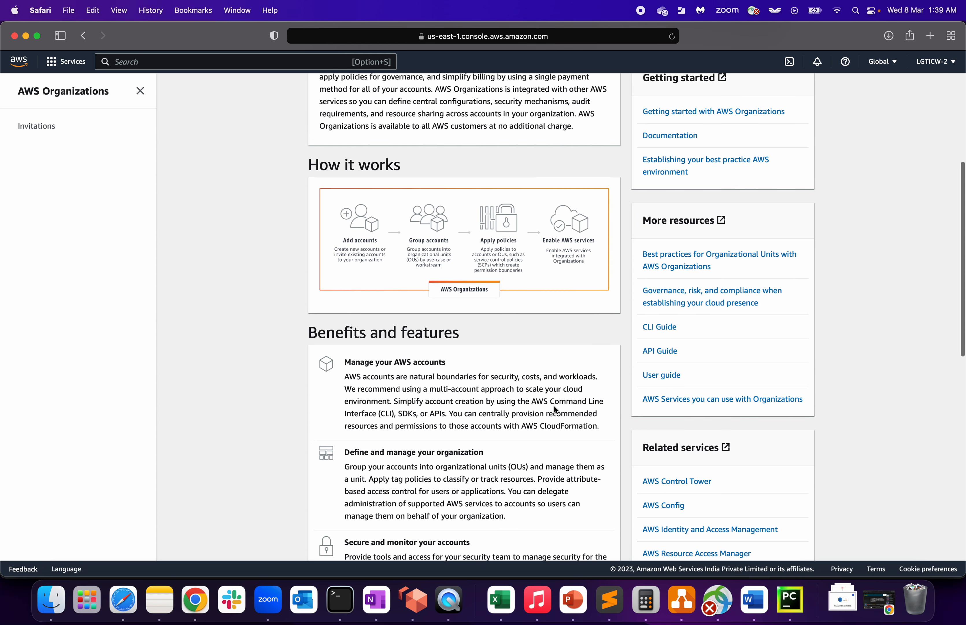
scroll(554, 410, "up", 7)
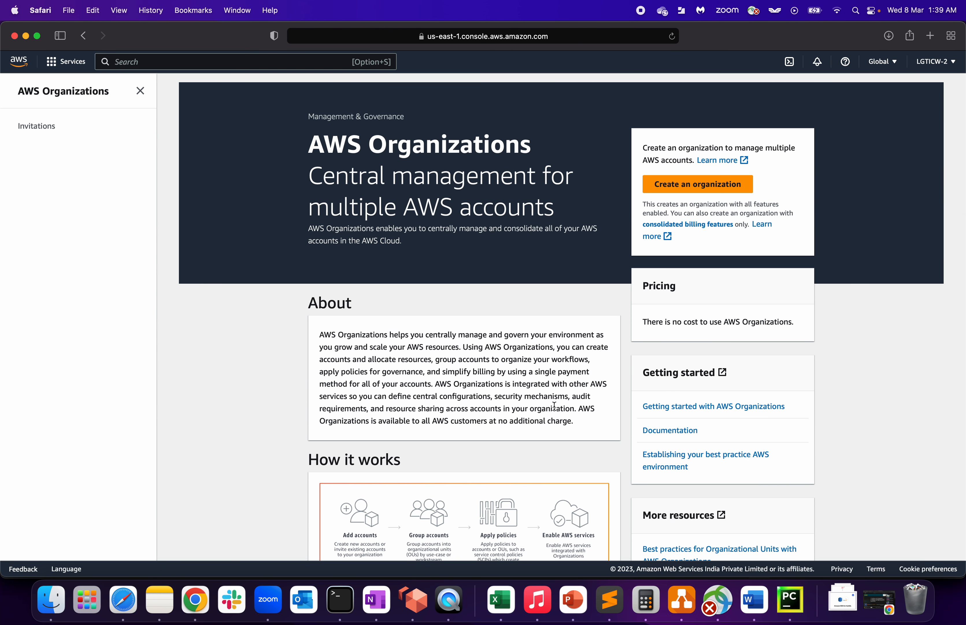
left_click_drag(648, 321, 813, 321)
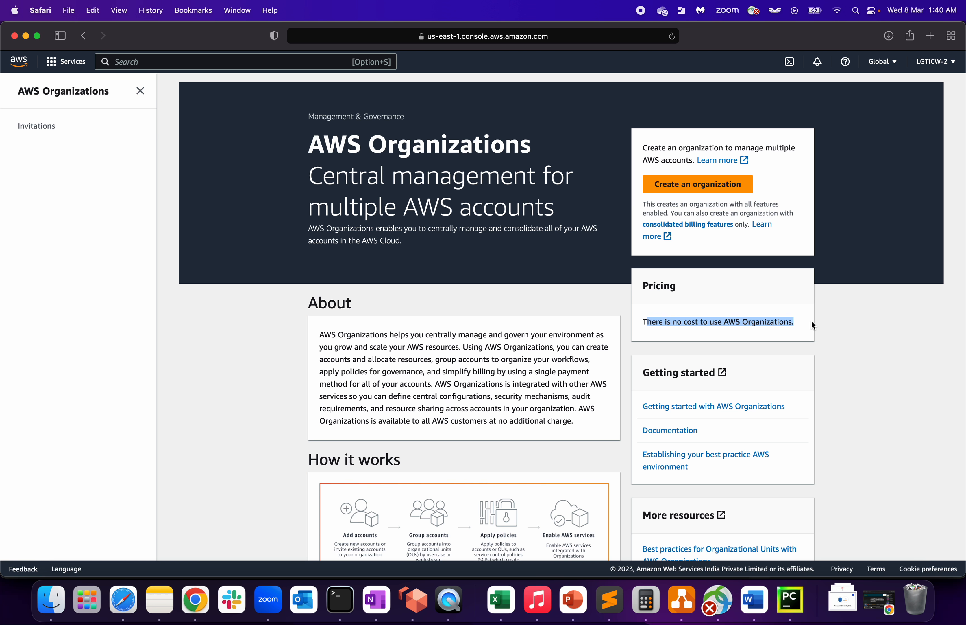
left_click(768, 319)
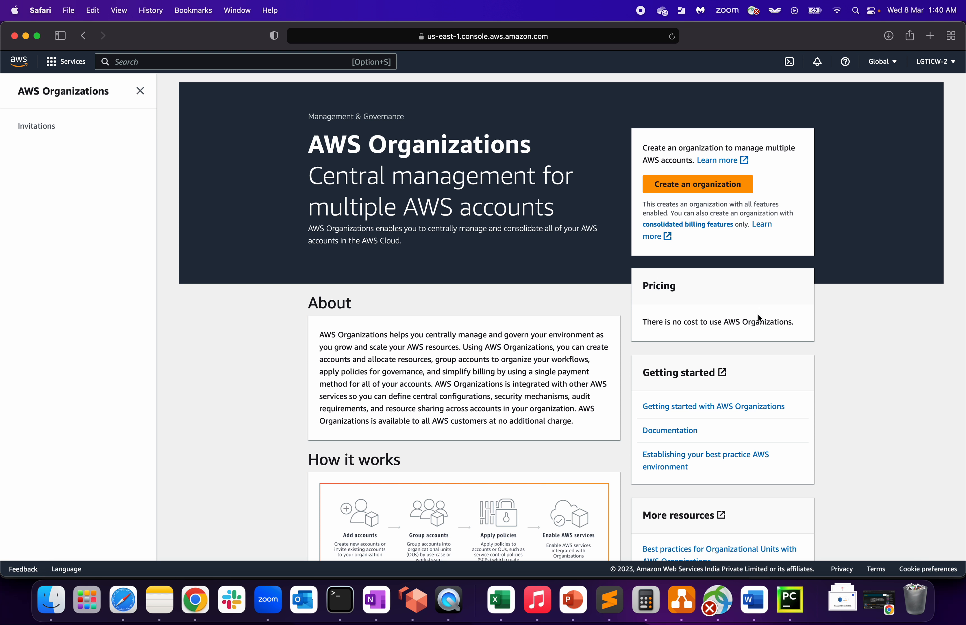
Create an organization with all features enabled and read the management account email verification notice
left_click(705, 186)
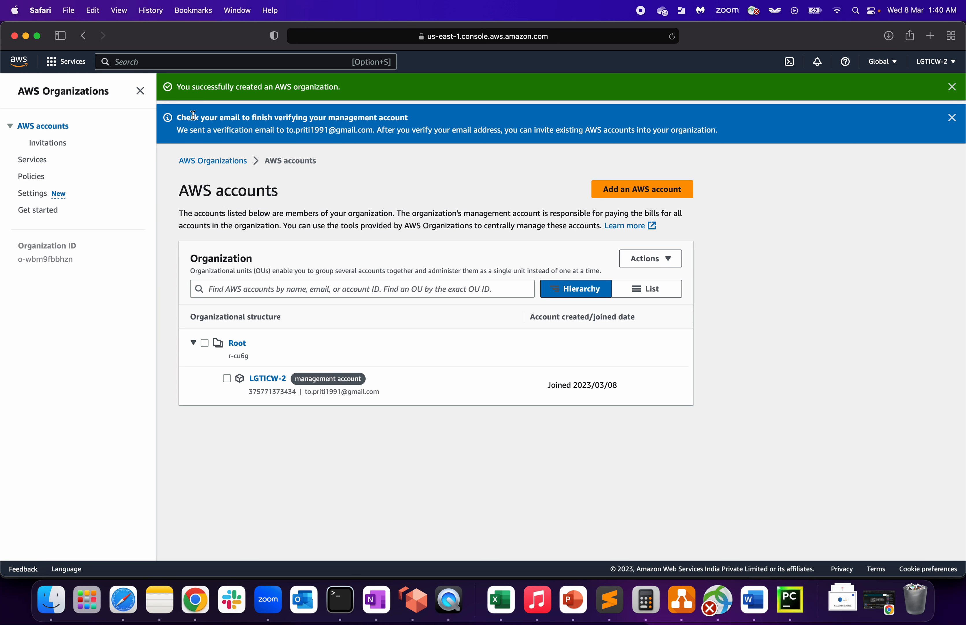
left_click_drag(193, 116, 395, 117)
left_click(313, 115)
left_click(396, 117)
left_click_drag(284, 129, 370, 128)
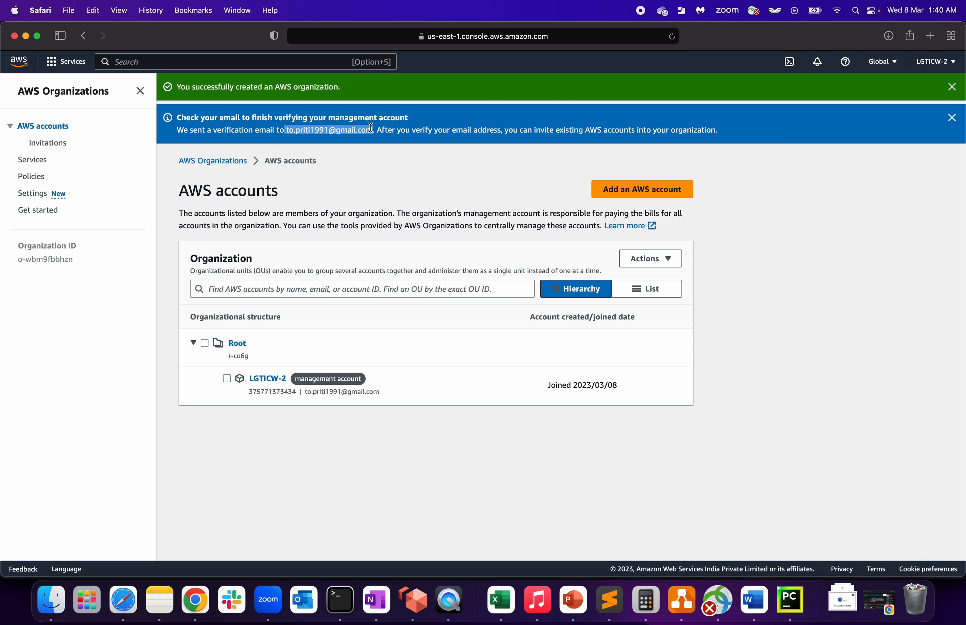
left_click(373, 150)
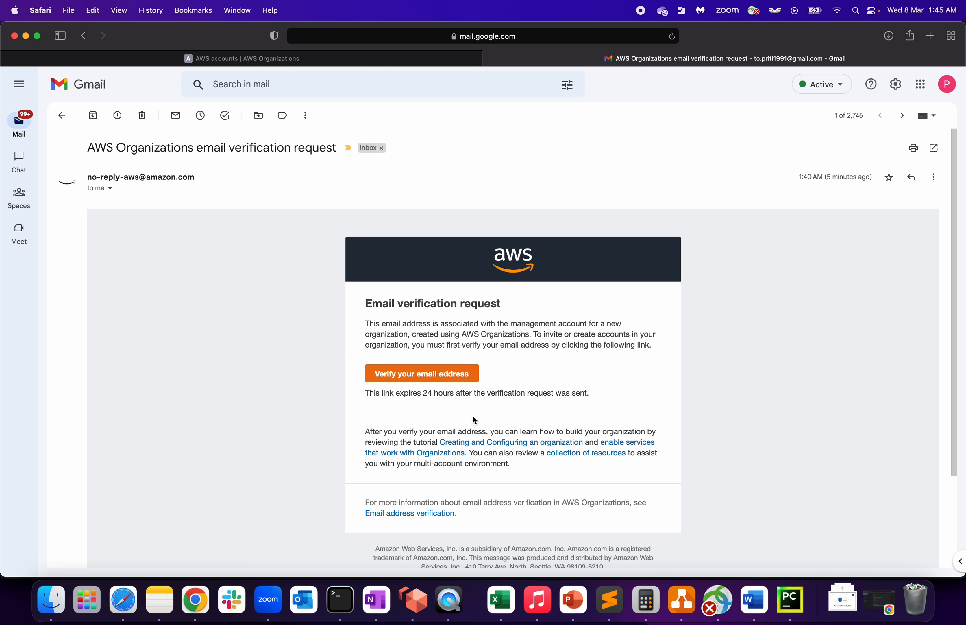
Review the AWS Organizations email verification request in Gmail and follow its link to verify the email address
left_click_drag(130, 147, 246, 146)
left_click(245, 147)
left_click_drag(396, 392, 480, 394)
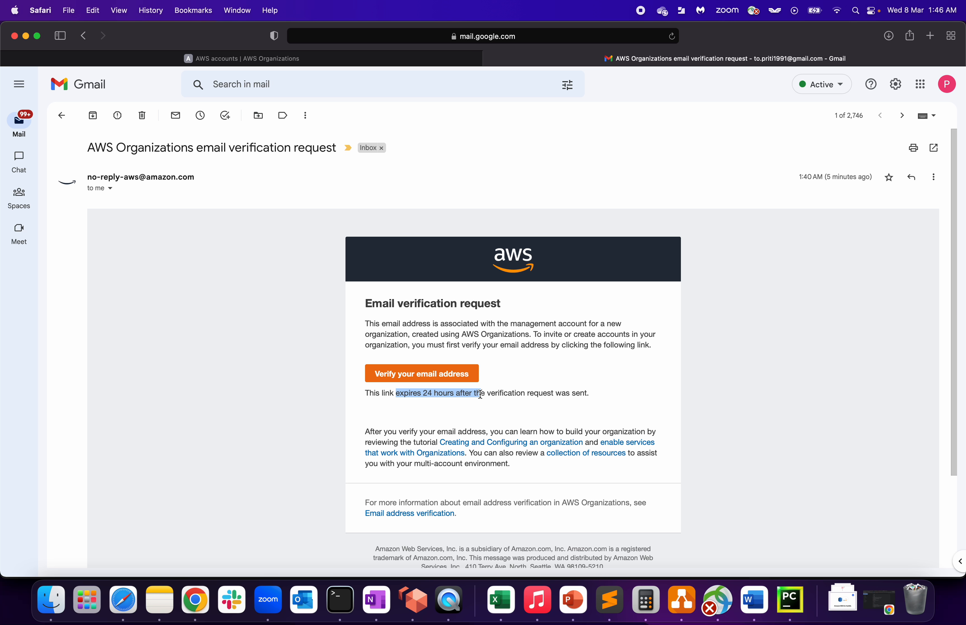
left_click(481, 394)
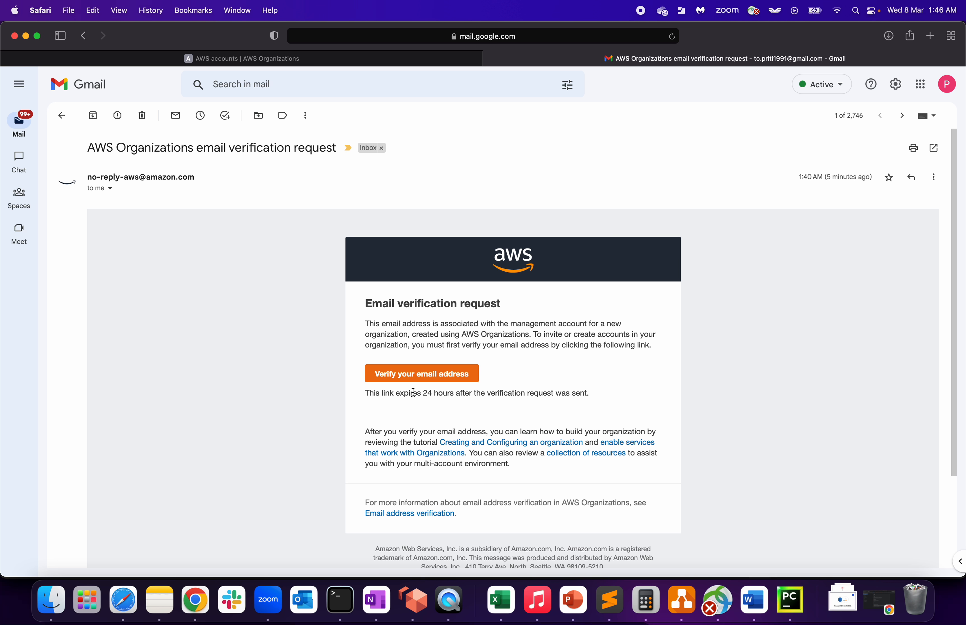
left_click_drag(413, 393, 474, 389)
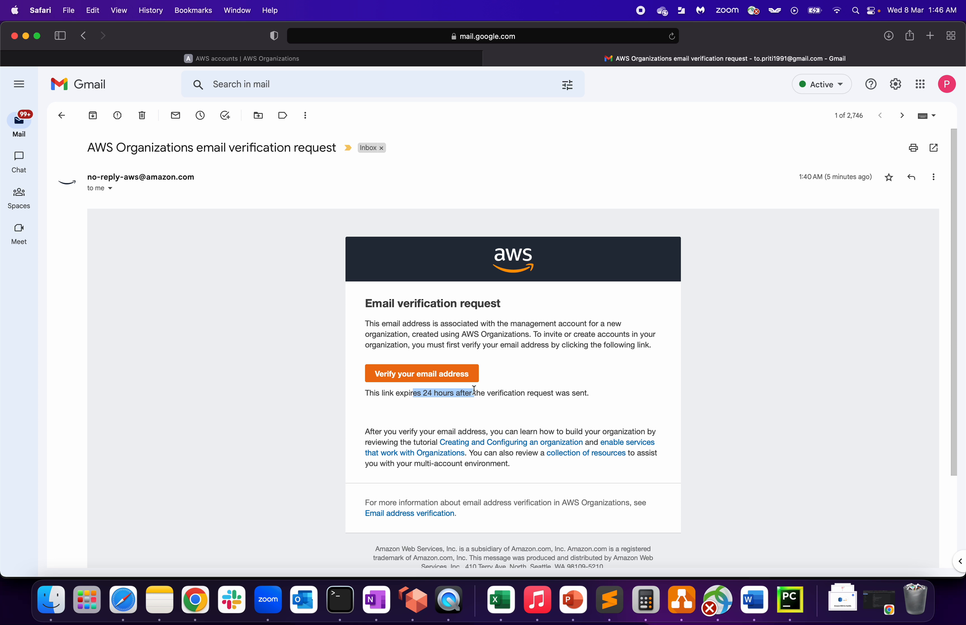
left_click(462, 425)
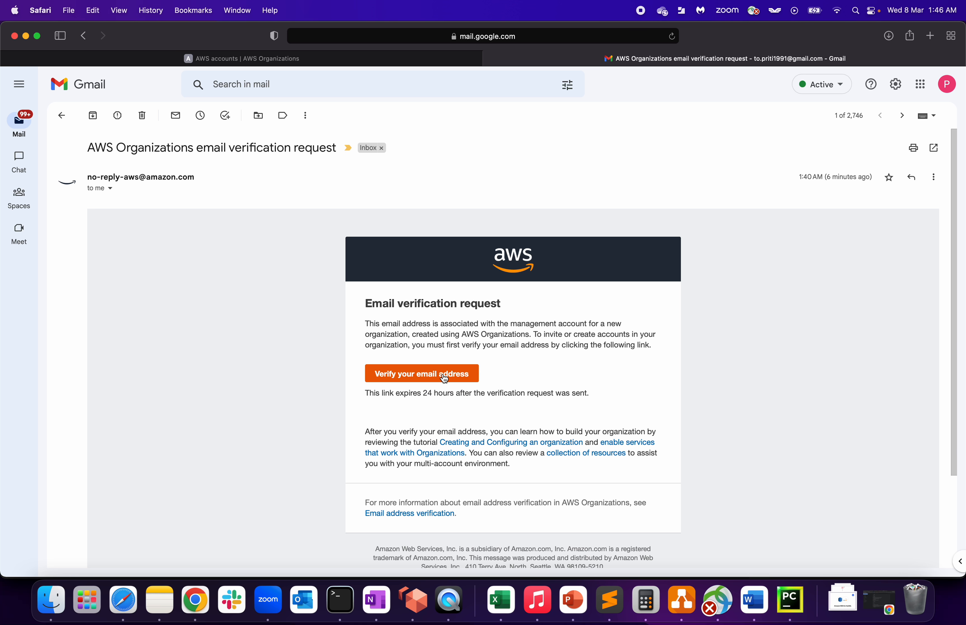
left_click(445, 378)
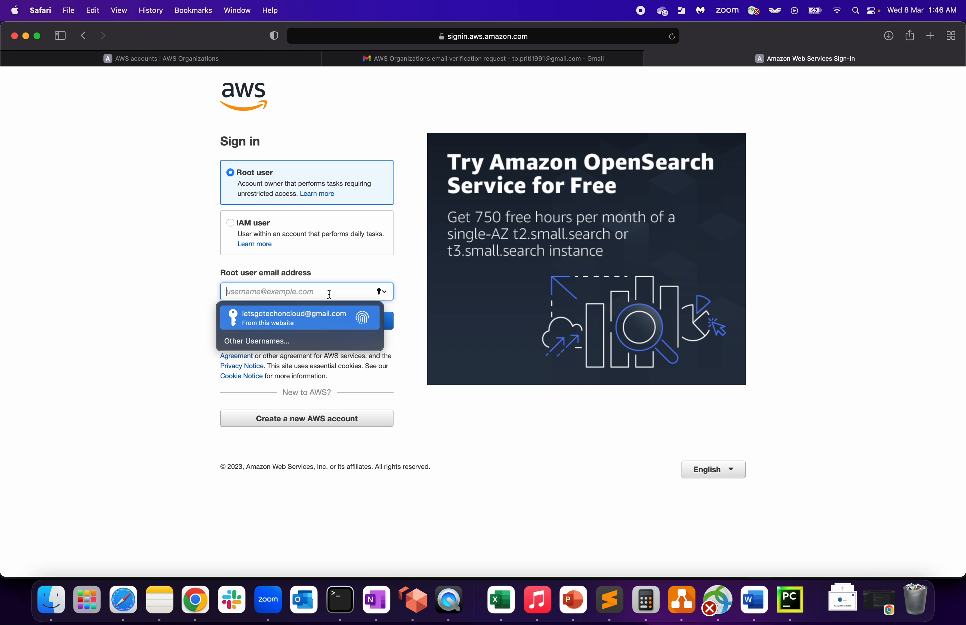
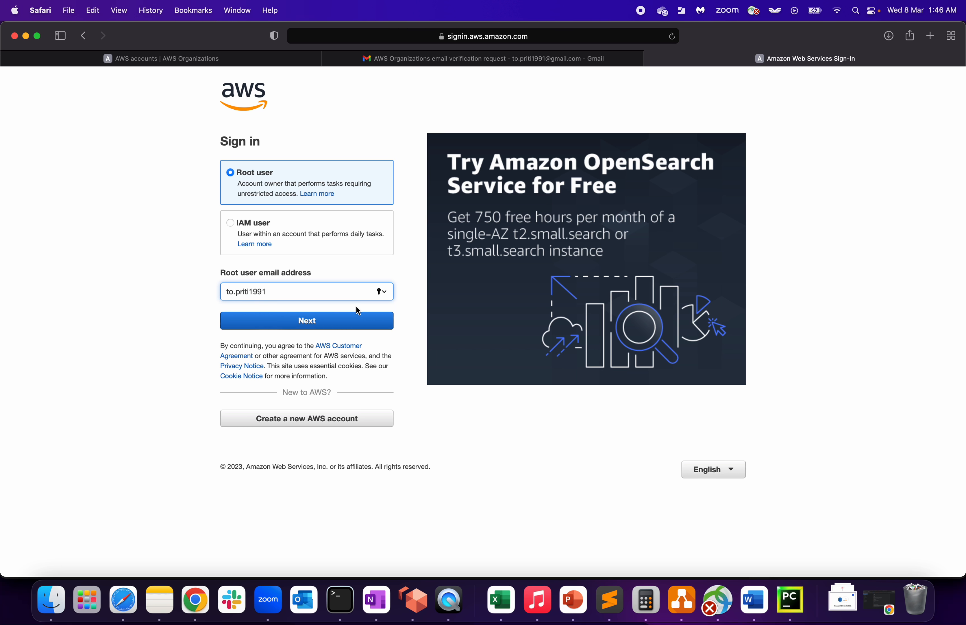
Enter the root user's email address on the AWS sign-in page and continue to the password prompt
left_click(335, 324)
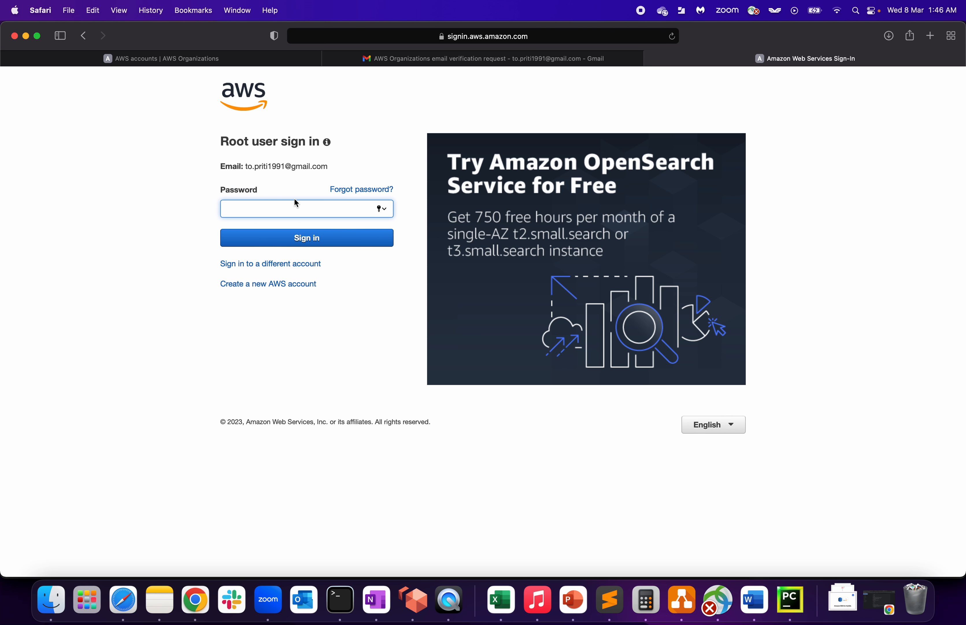
Enter the root user's account password and MFA code to finish signing in and complete the email verification
type("•••••••")
left_click(295, 237)
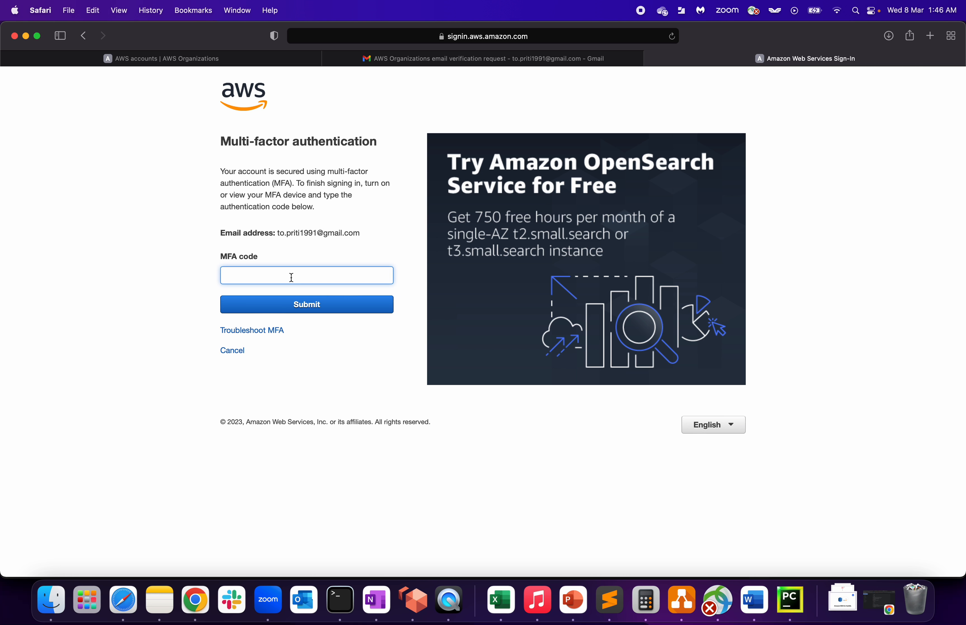
left_click(330, 306)
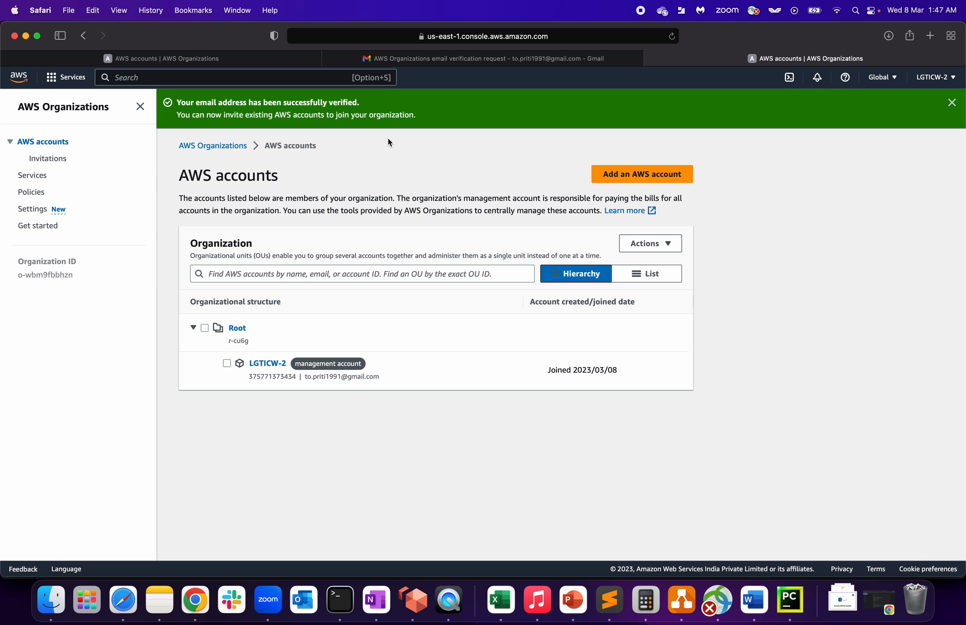
Open the organization's settings and review the page through to the Delete organization section
left_click_drag(301, 114, 403, 115)
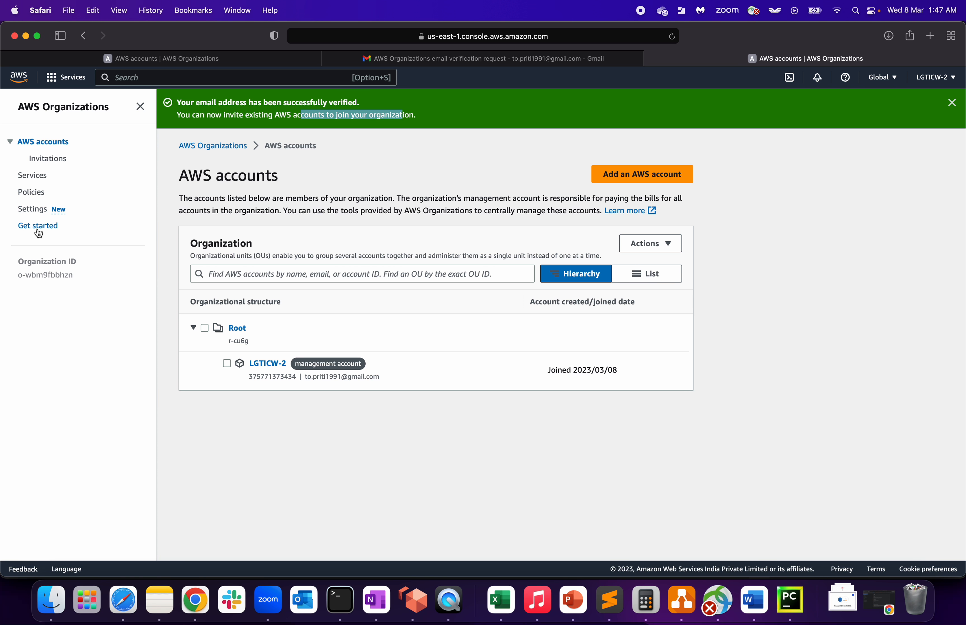
left_click(34, 209)
scroll(352, 483, "down", 5)
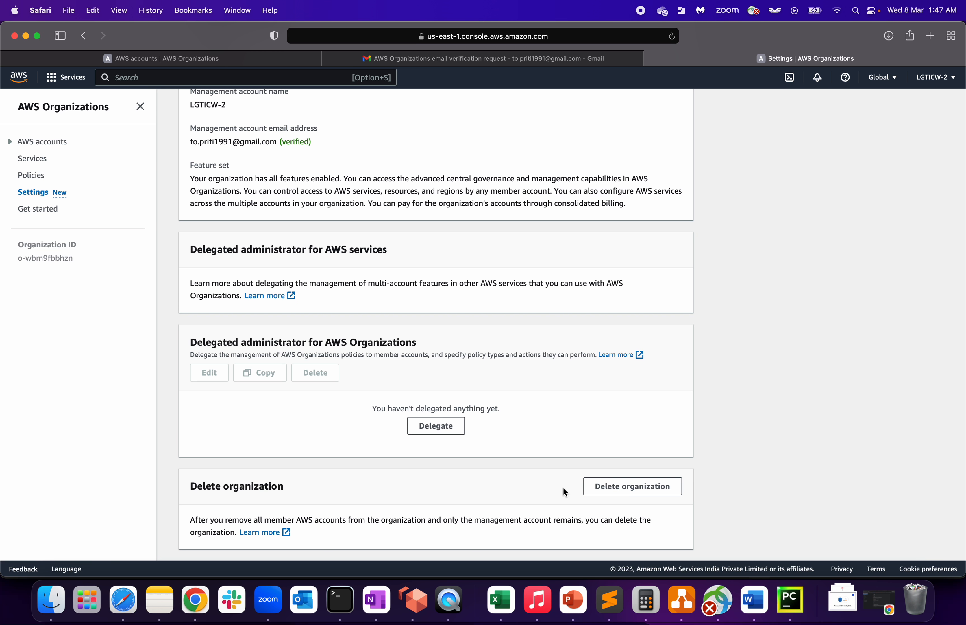
scroll(579, 473, "up", 3)
scroll(580, 475, "down", 3)
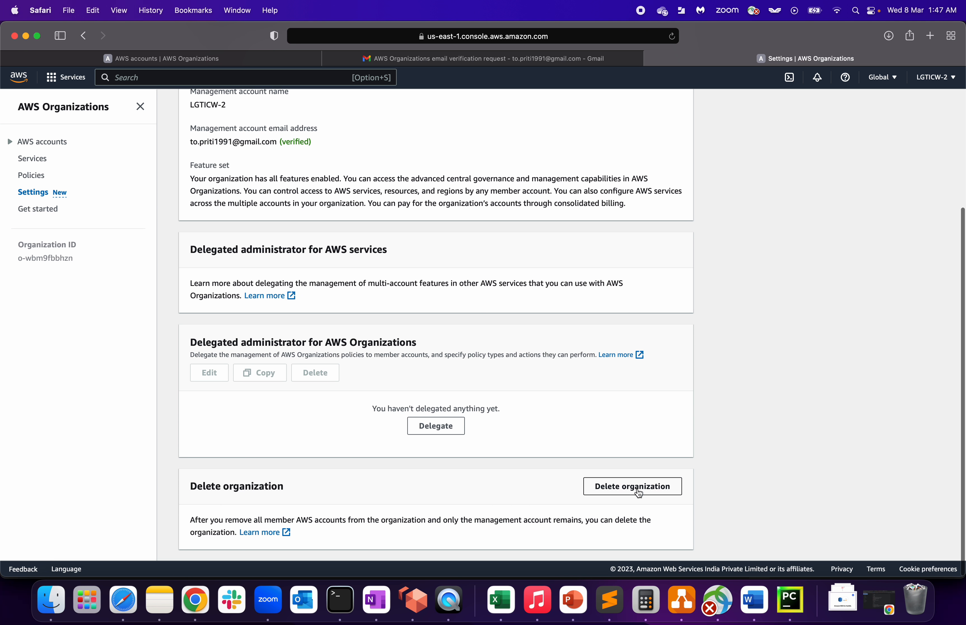
Delete the organization, copying its organization ID into the confirmation field
left_click(630, 487)
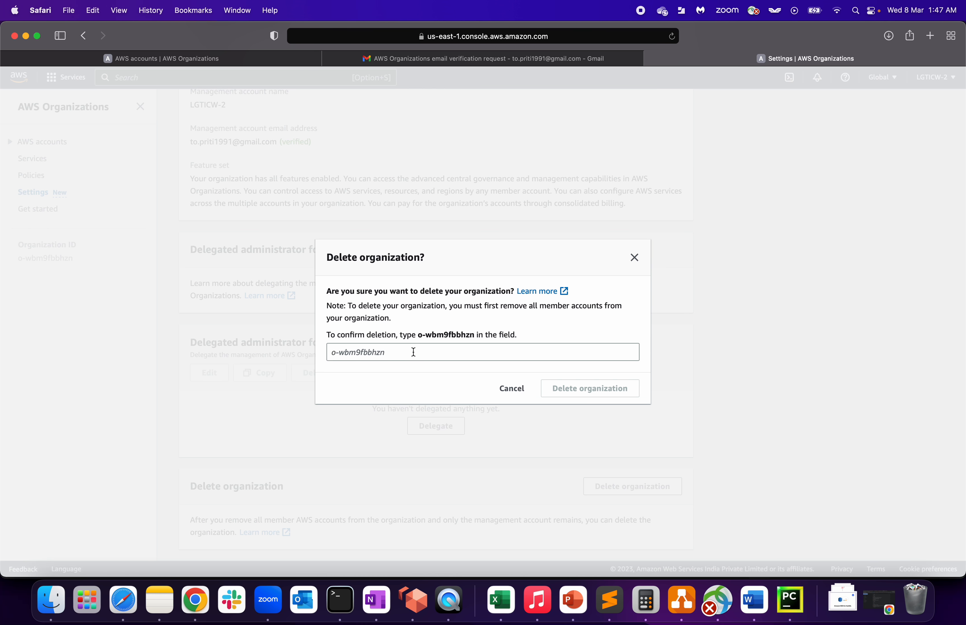
left_click_drag(418, 334, 474, 337)
left_click(478, 336)
left_click(475, 336)
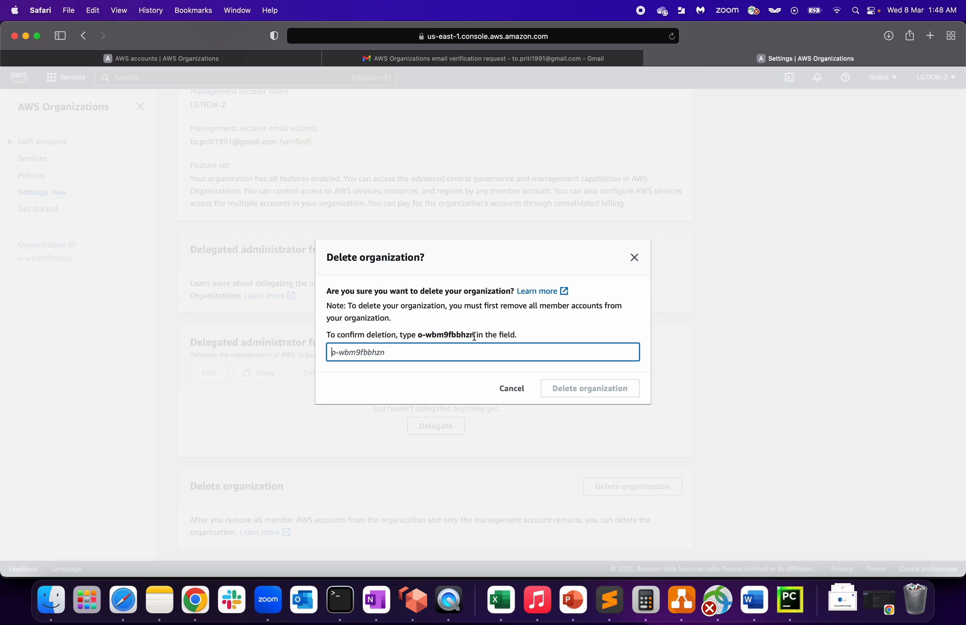
double_click(445, 338)
left_click(446, 336)
left_click_drag(417, 336, 473, 335)
key("super+c")
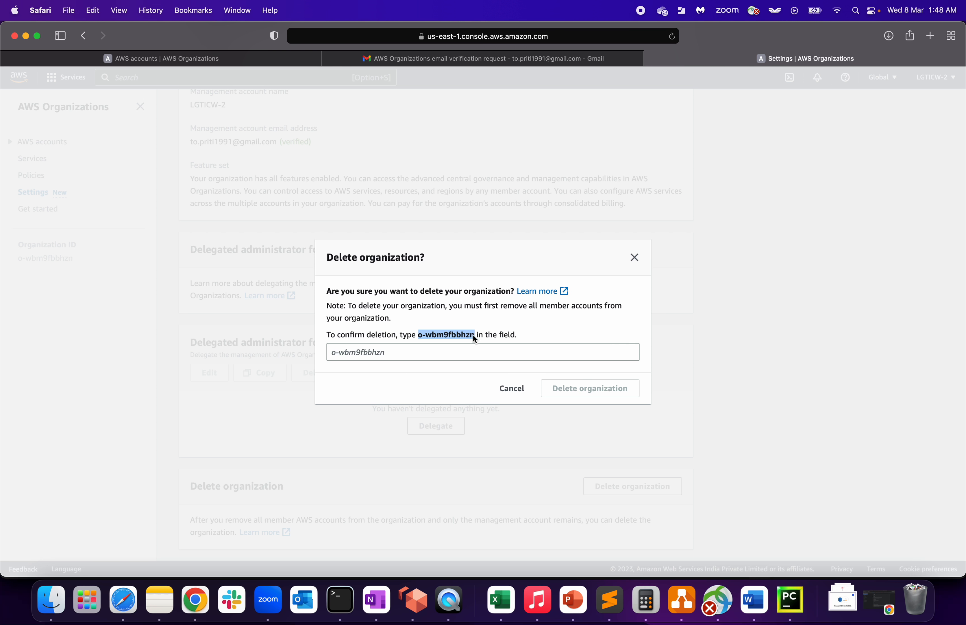
left_click(432, 353)
key("super+v")
left_click(570, 390)
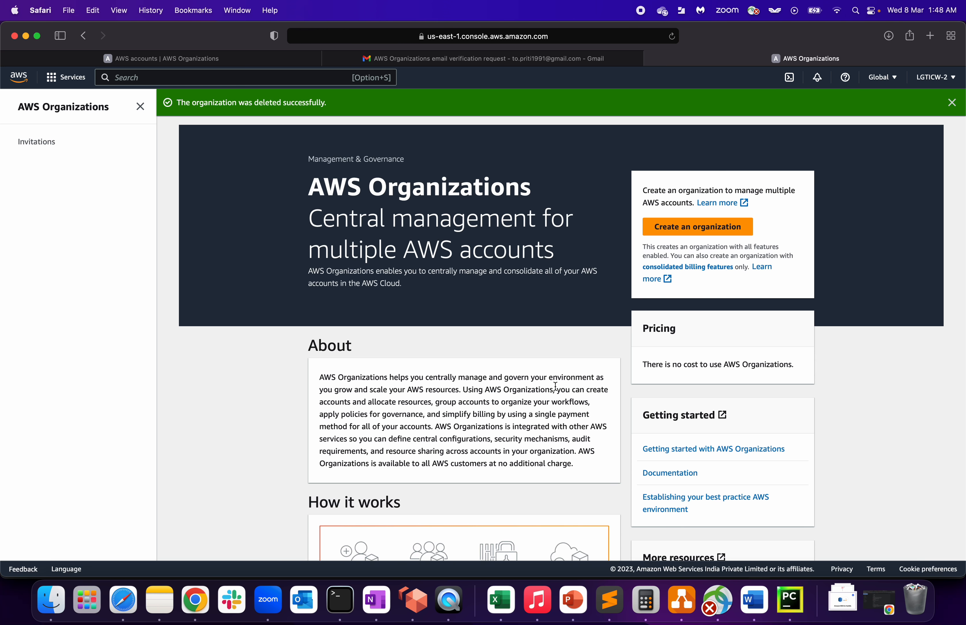
Switch to the other browser window with the cloud4devops account's console and check its account details
left_click(26, 36)
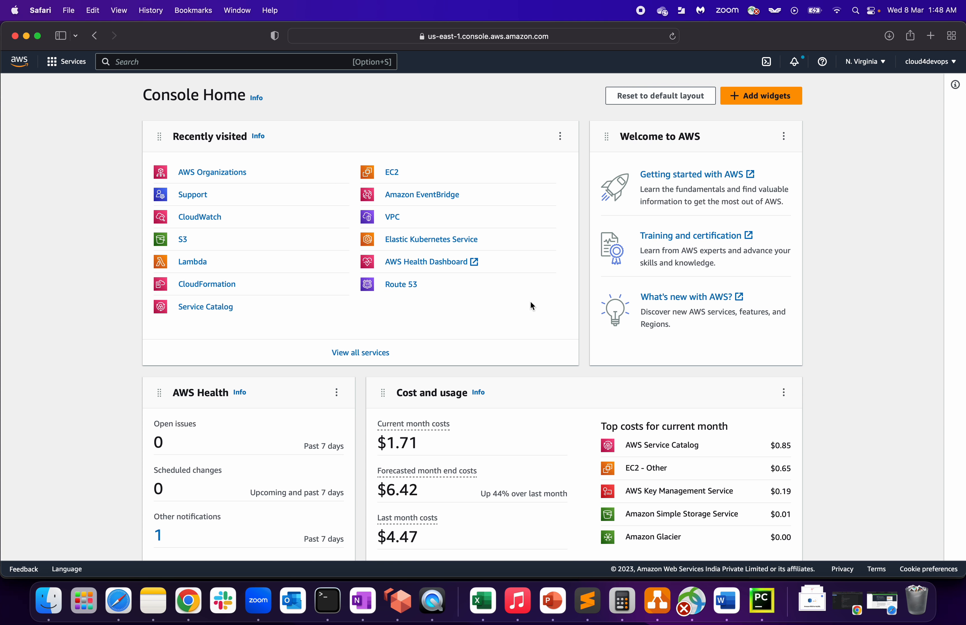
left_click(931, 63)
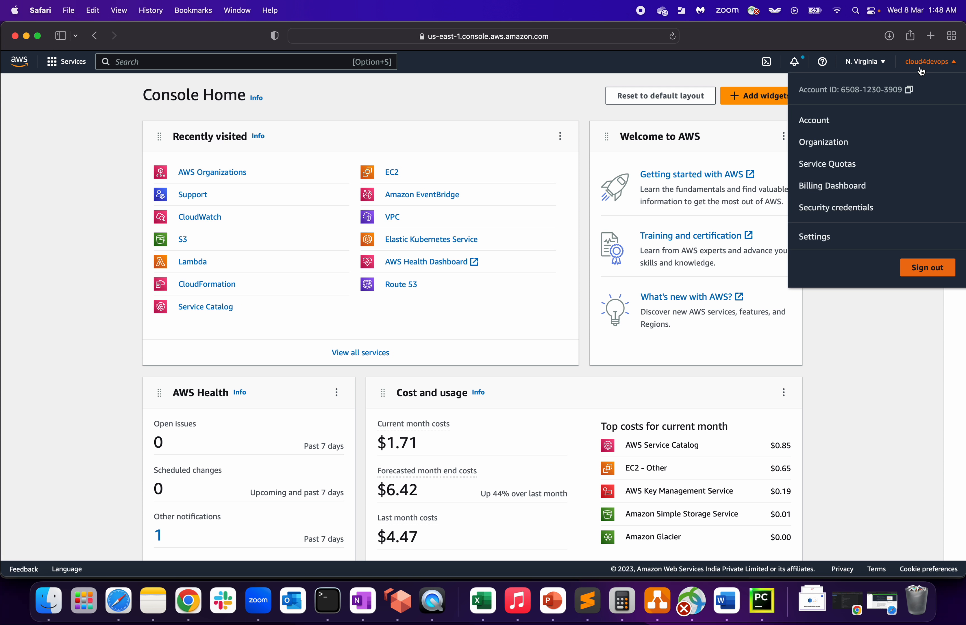
left_click(540, 138)
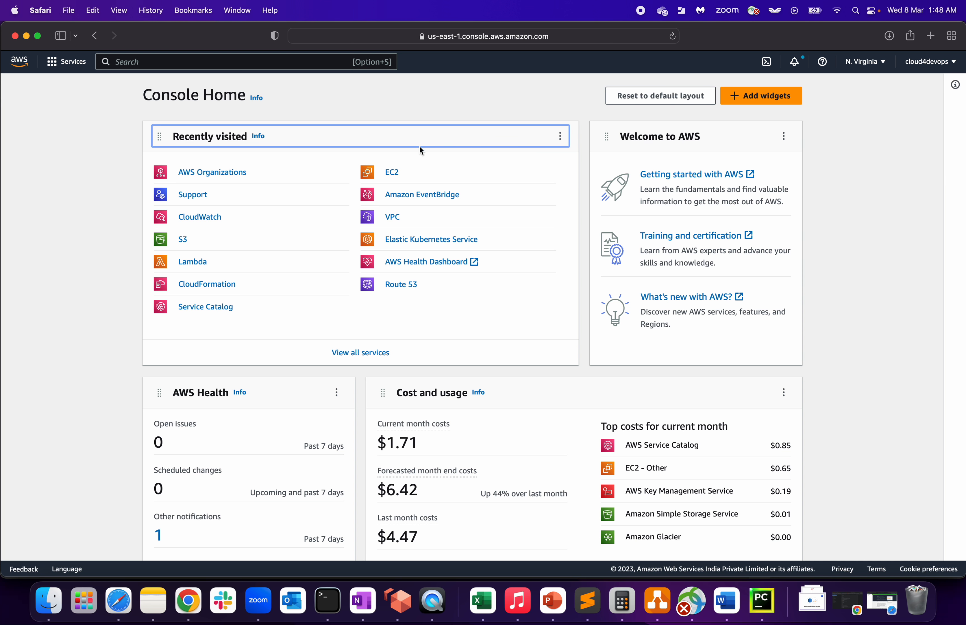
Open AWS Organizations in the cloud4devops account and copy the LGTICW-2 account's ID from the other browser window
left_click(227, 172)
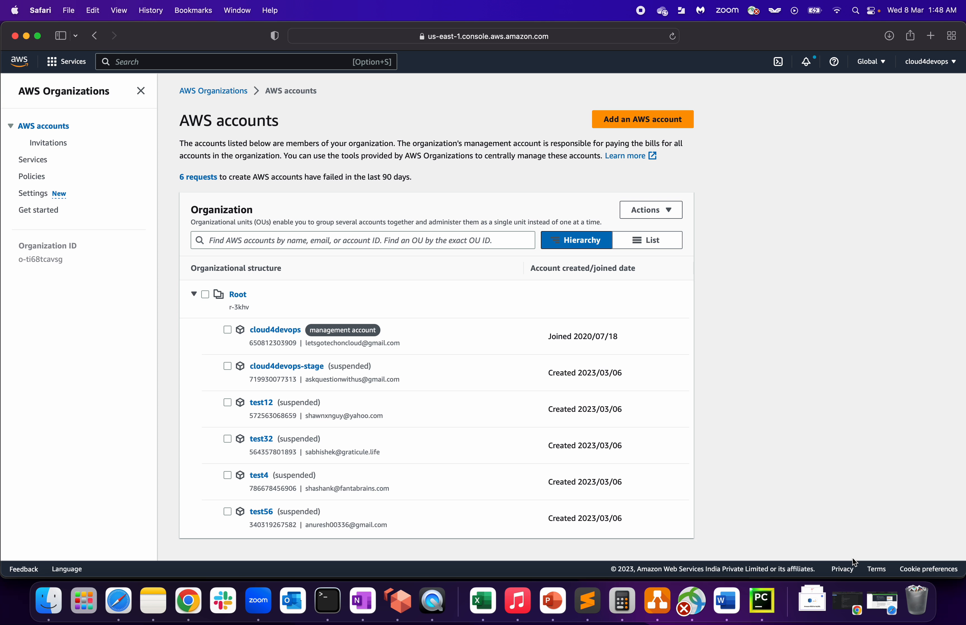
left_click(882, 604)
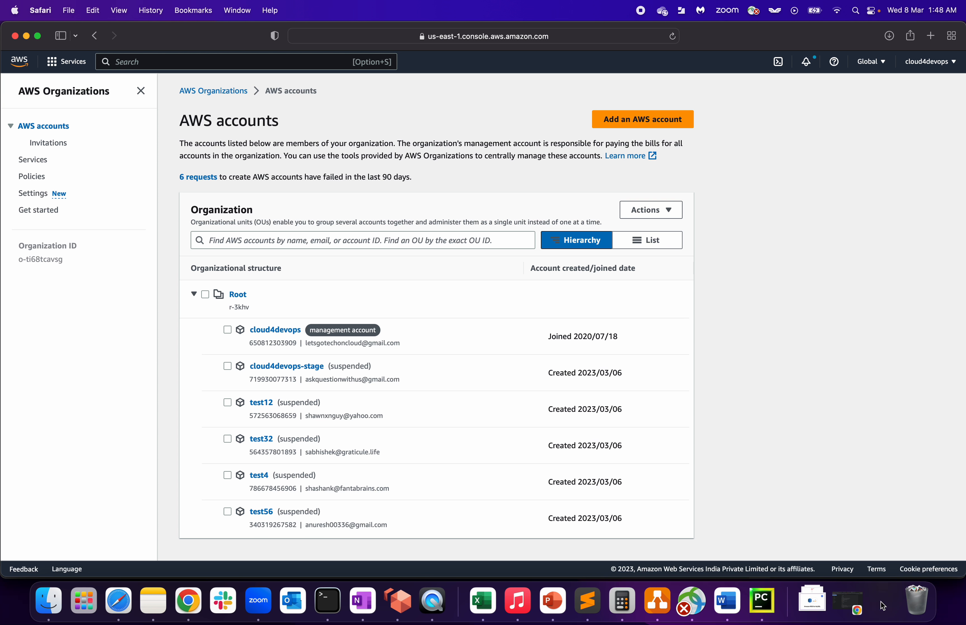
left_click(936, 77)
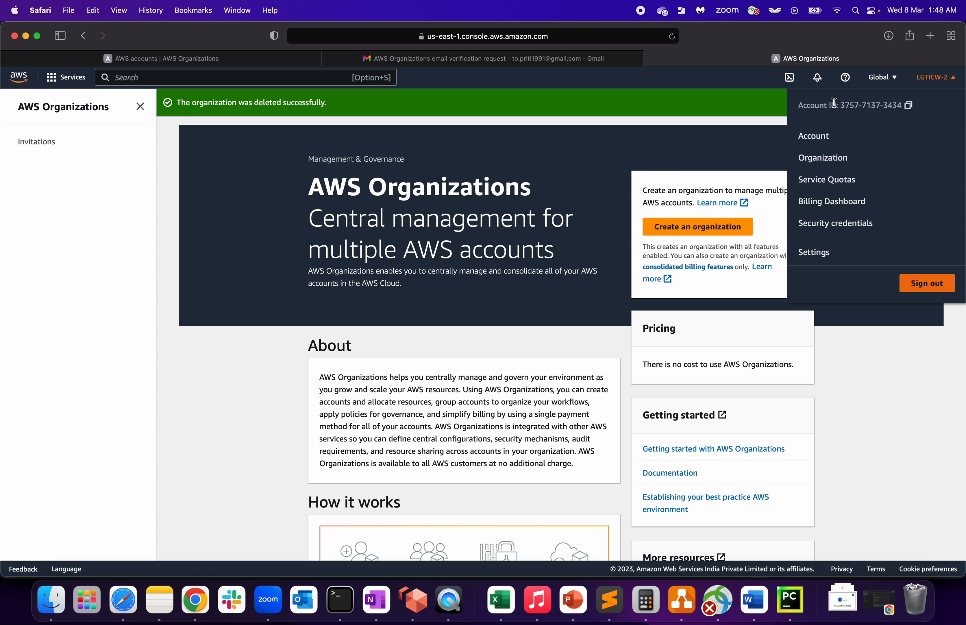
left_click(27, 35)
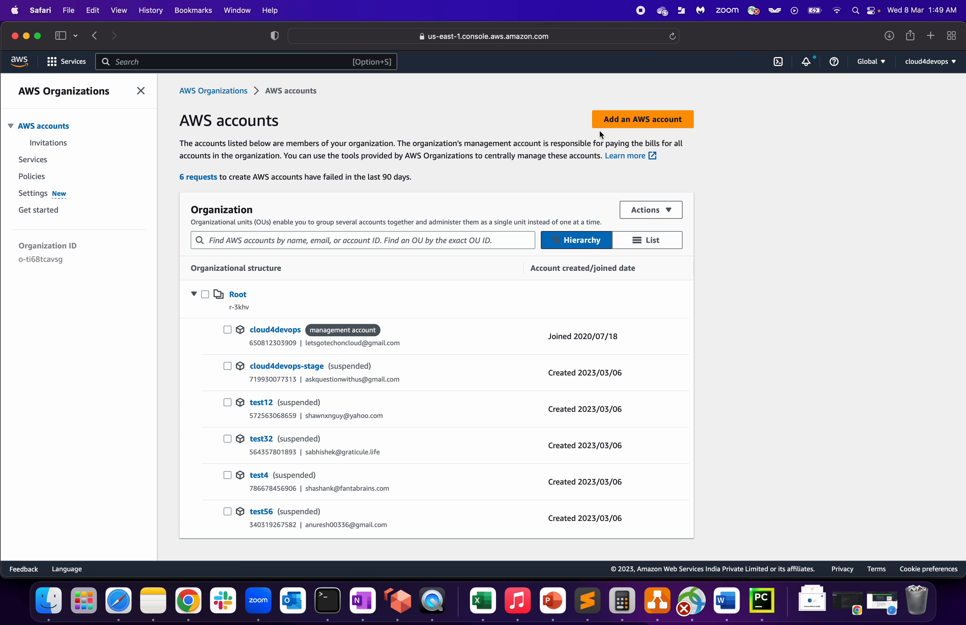
Start adding an AWS account to the organization and examine the account name, owner email and IAM role name fields for a new account
left_click(628, 119)
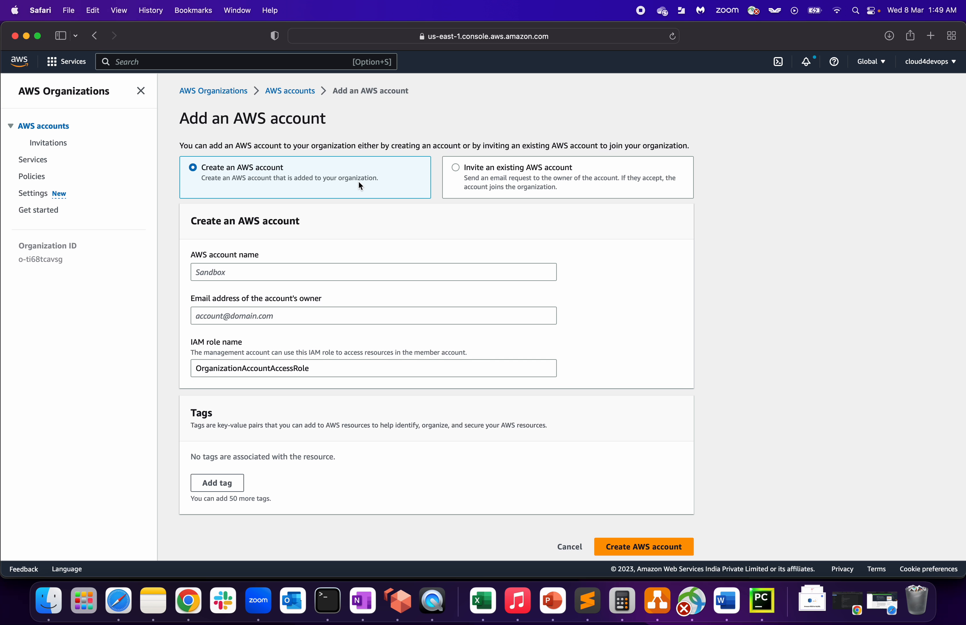
left_click(231, 270)
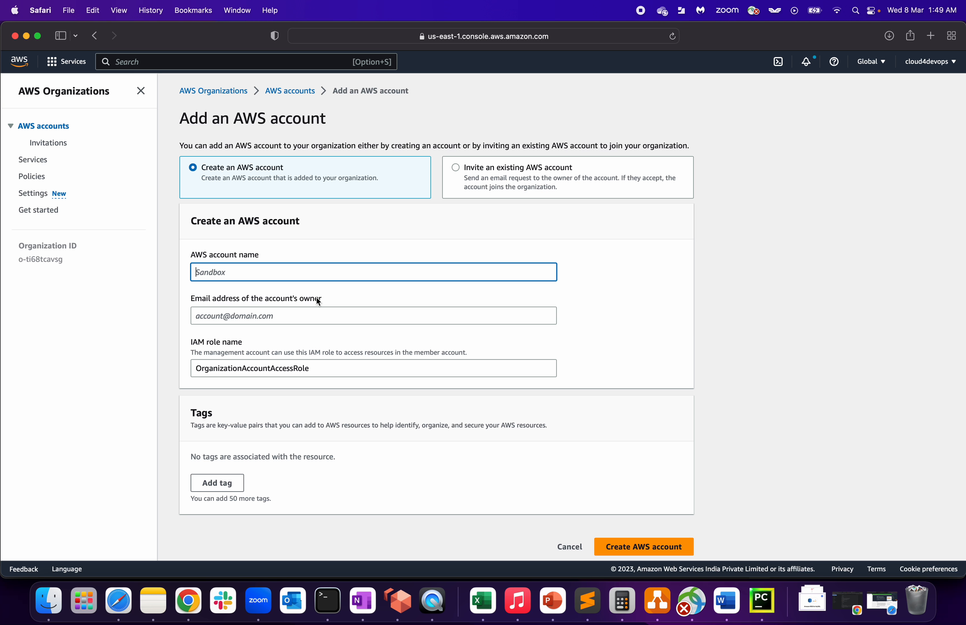
left_click(289, 311)
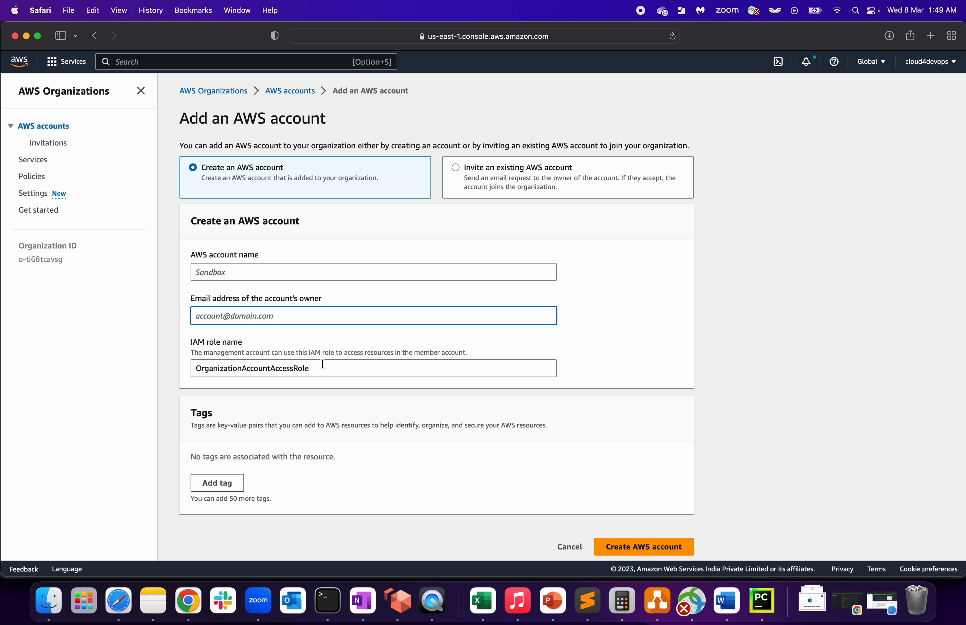
double_click(253, 369)
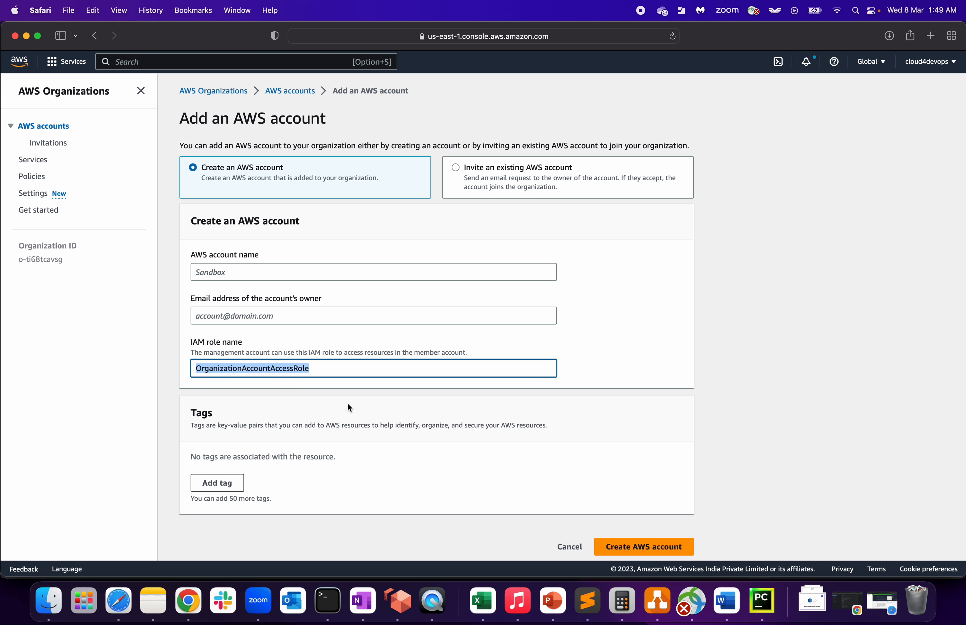
Choose to invite an existing AWS account and paste the LGTICW-2 account's ID as the only invitee
left_click(456, 168)
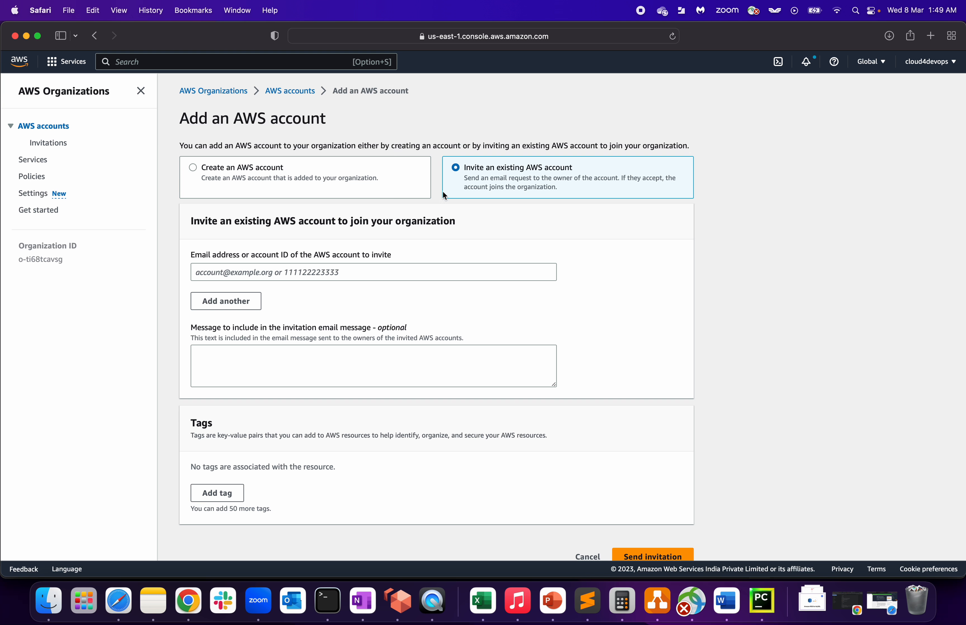
left_click(309, 268)
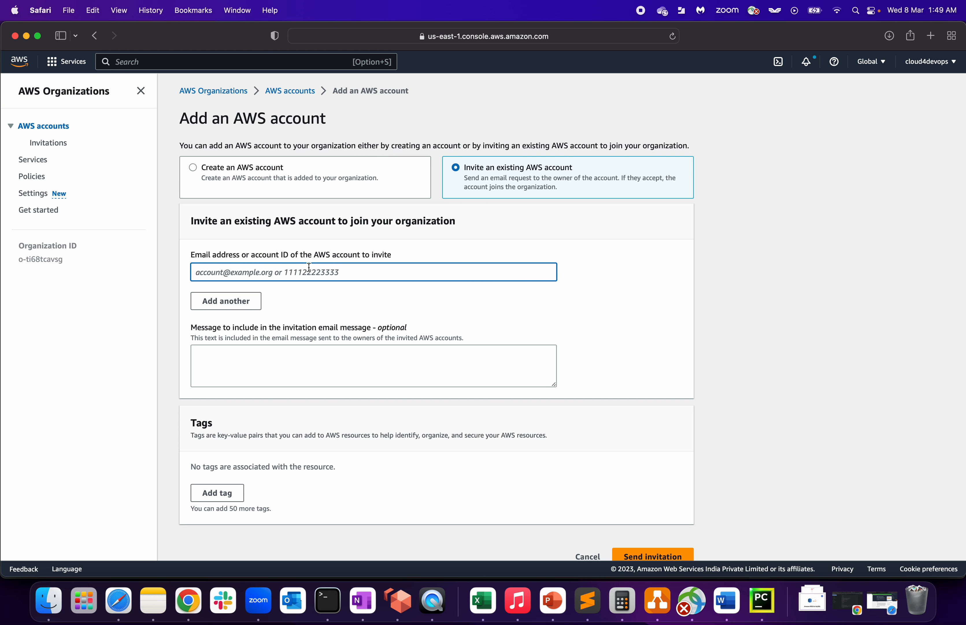
key("super+v")
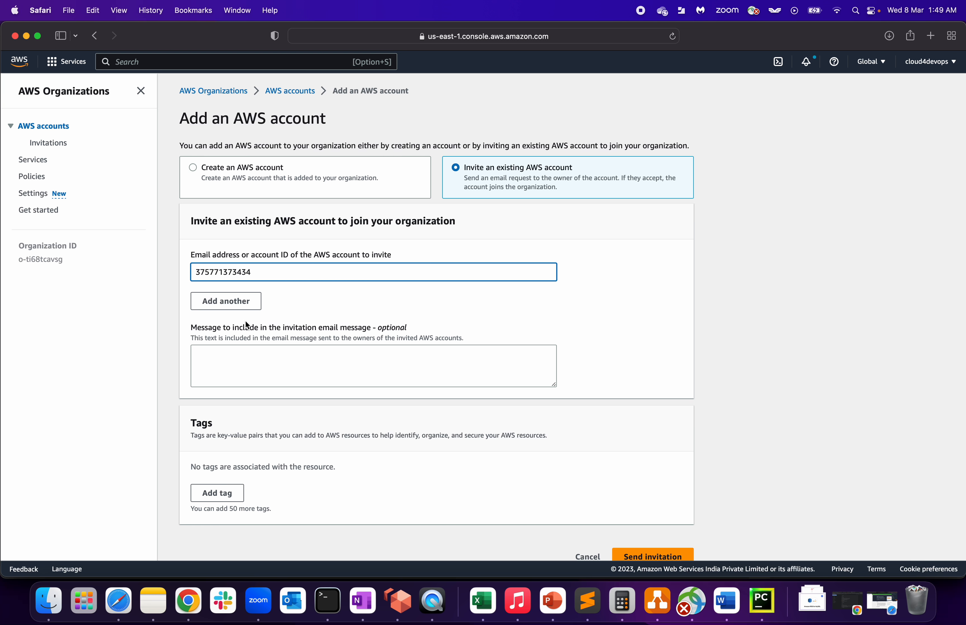
left_click(240, 305)
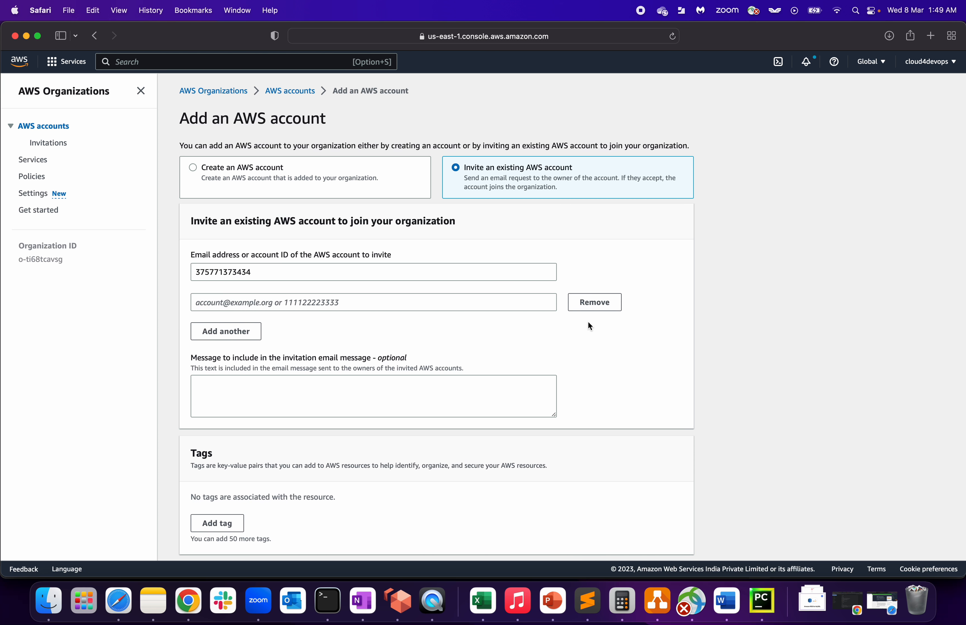
left_click(595, 302)
Add the invitation message "this is the invitation to add it to org"
left_click(323, 360)
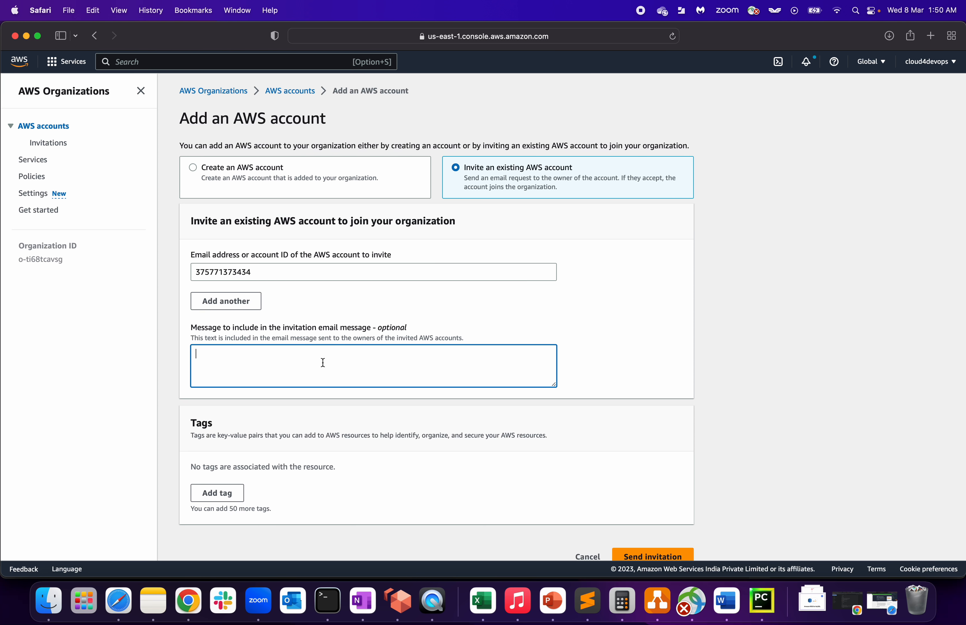
type("this is the invitation to add it to org")
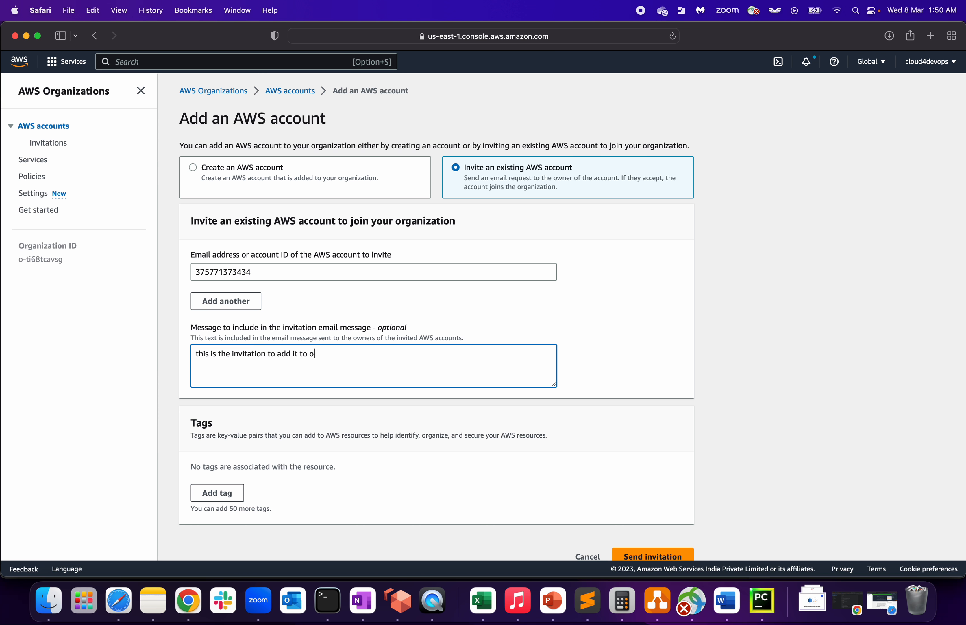
left_click(420, 429)
Tag the invited account with the key Name and the value cloud4devops-2, and send the invitation
scroll(420, 429, "down", 1)
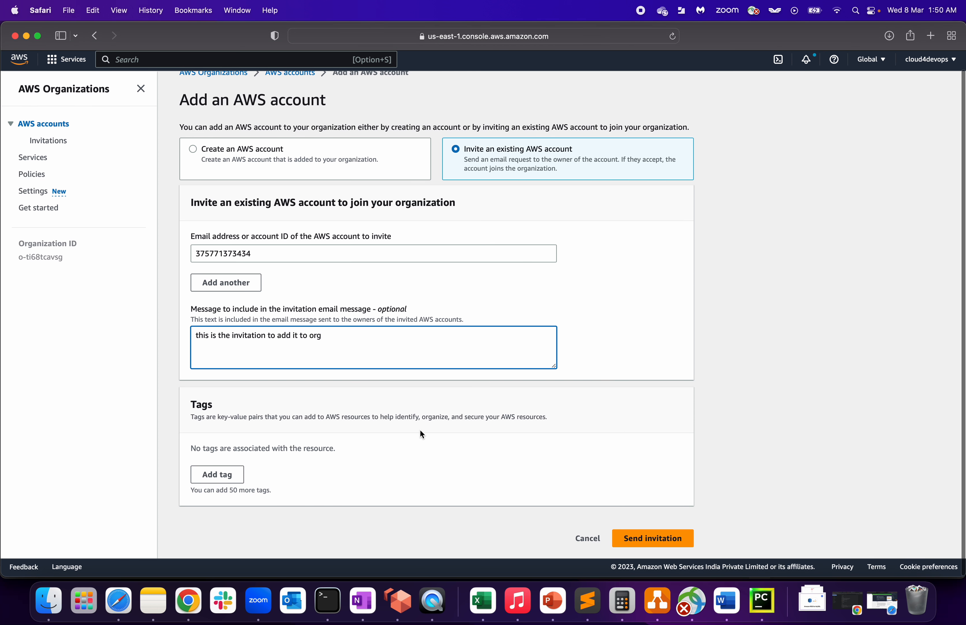
left_click(223, 478)
type("Name")
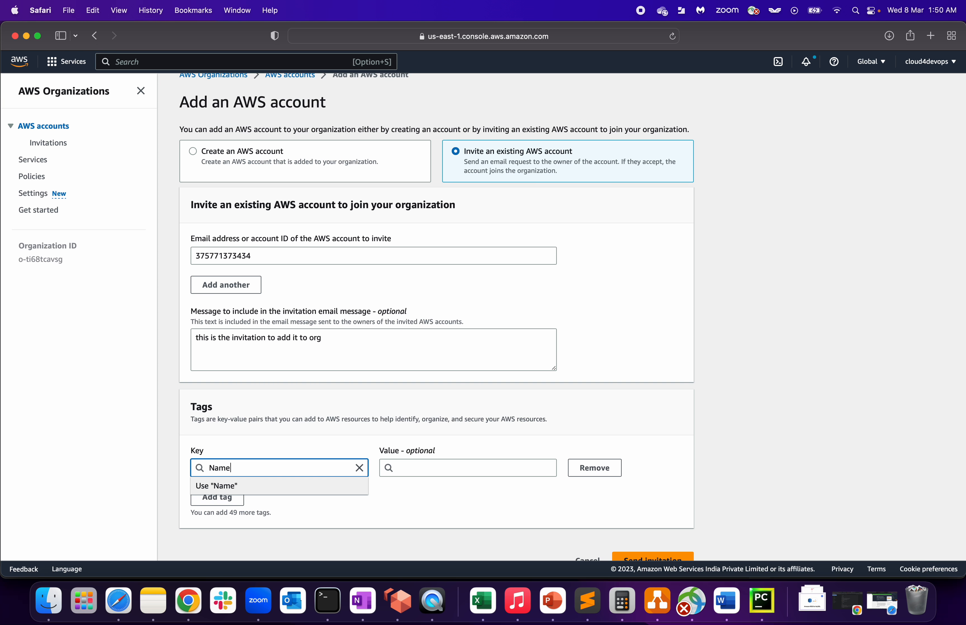
key("Tab")
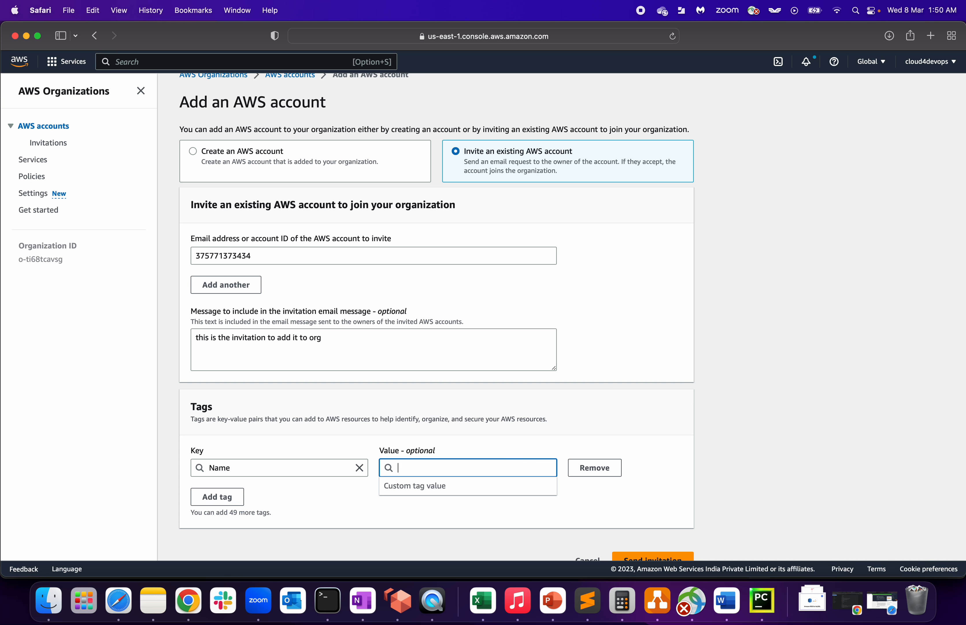
type("clo")
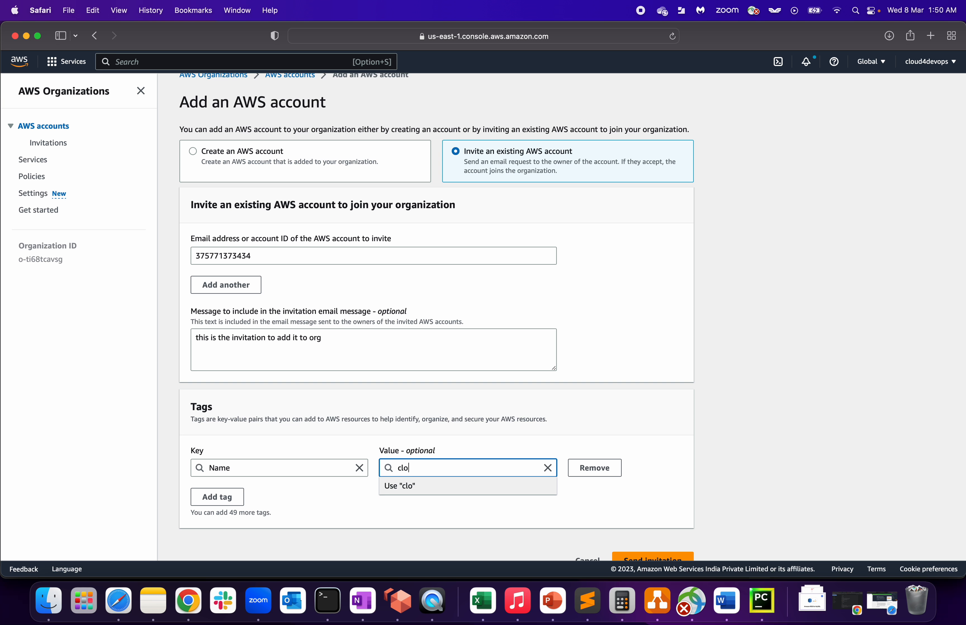
type("ud4devops-2")
left_click(537, 437)
scroll(537, 437, "down", 1)
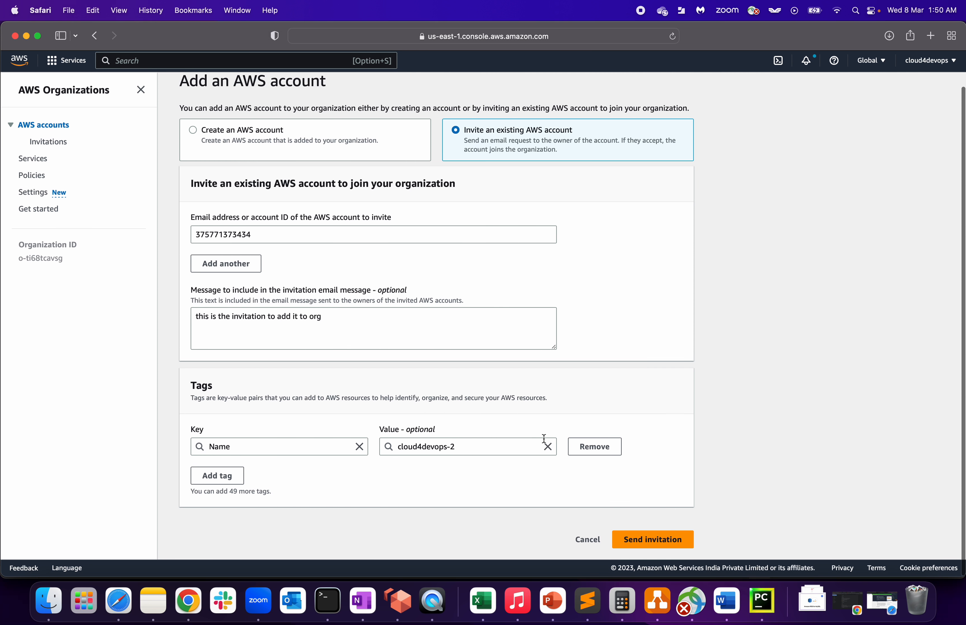
left_click(639, 535)
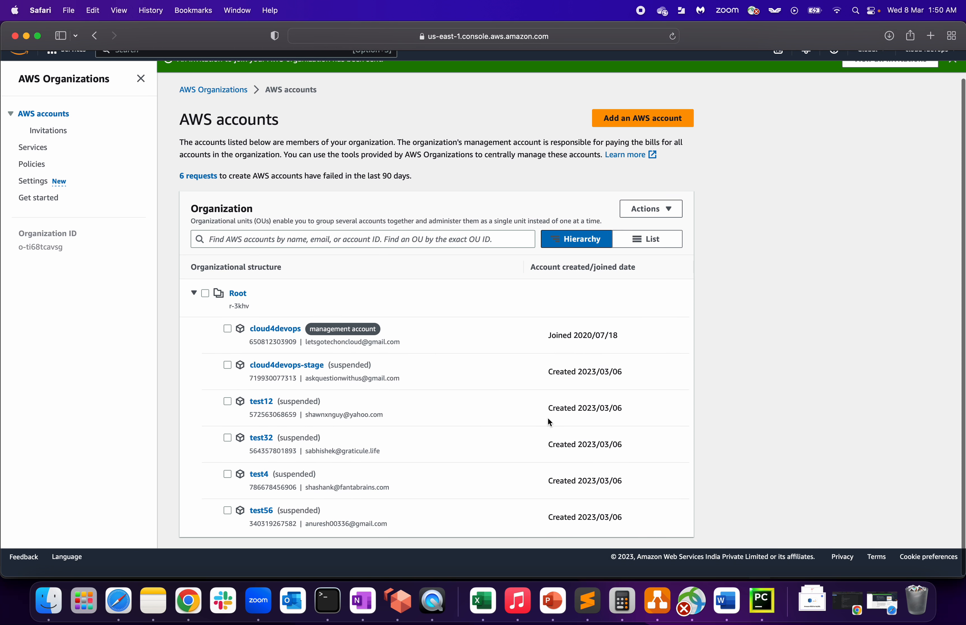
Switch to the LGTICW-2 browser window and open the AWS organization invitation email in the Gmail inbox
scroll(532, 431, "down", 1)
left_click(896, 600)
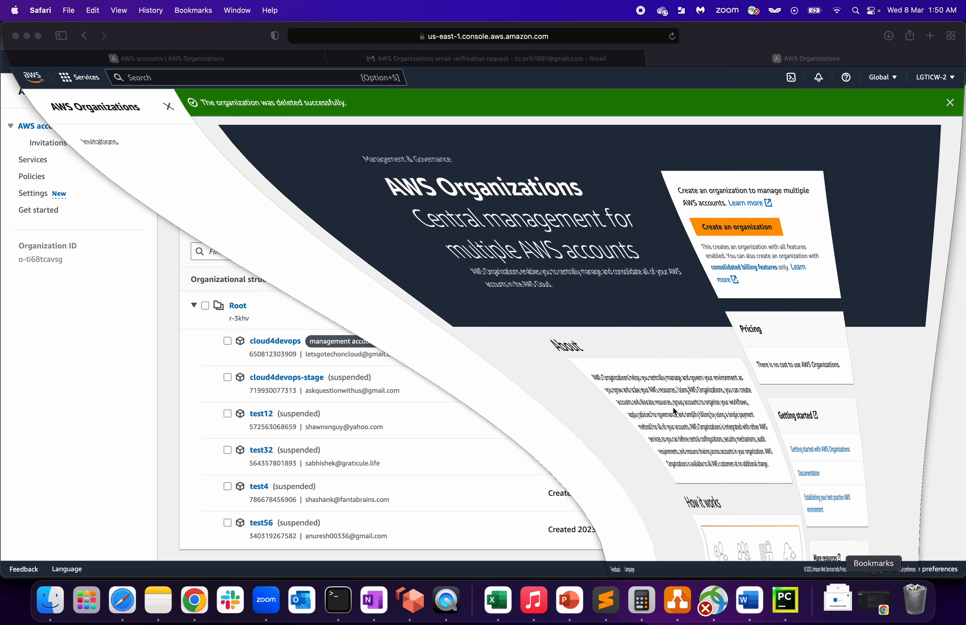
left_click(473, 61)
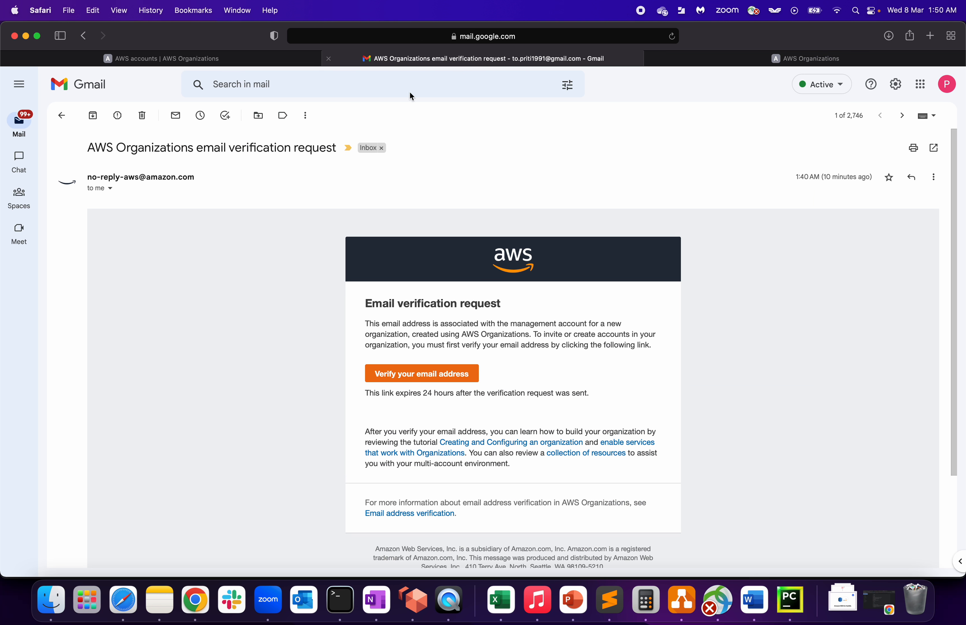
left_click(62, 116)
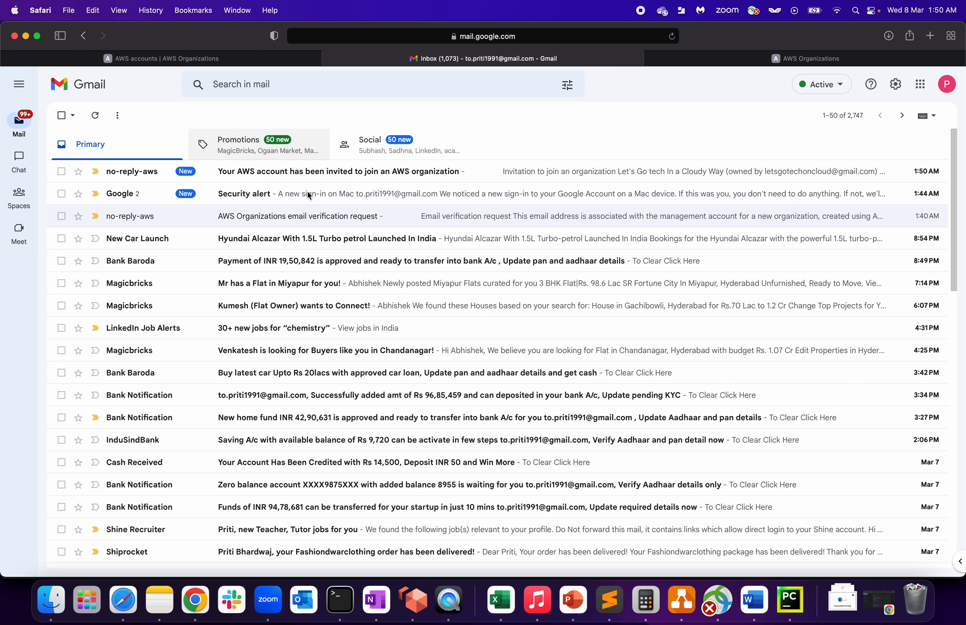
left_click(280, 171)
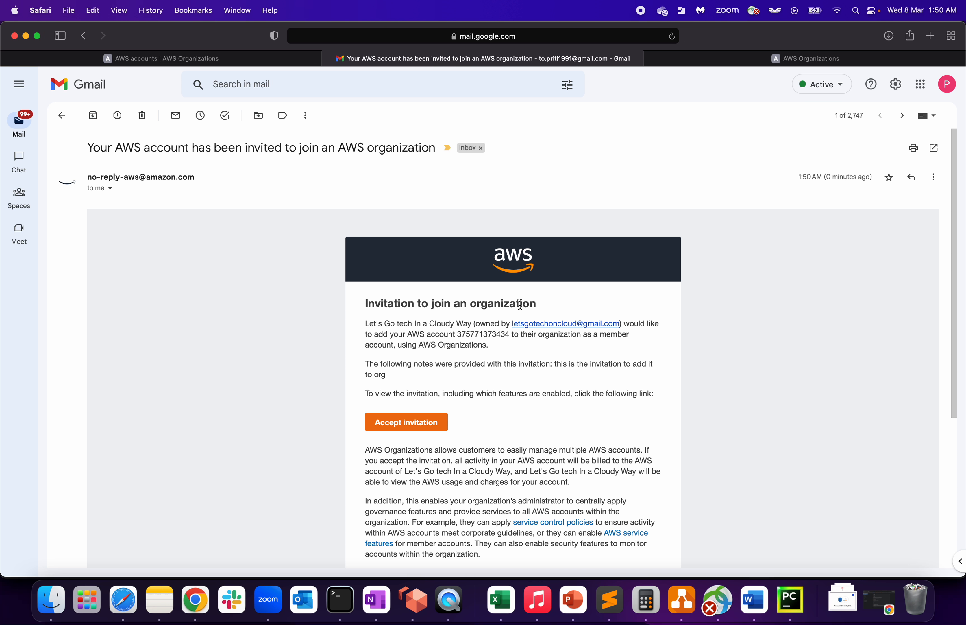
Check the inviting organization and the invited account ID in the email, and follow its link for accepting the invitation
left_click_drag(368, 324, 451, 323)
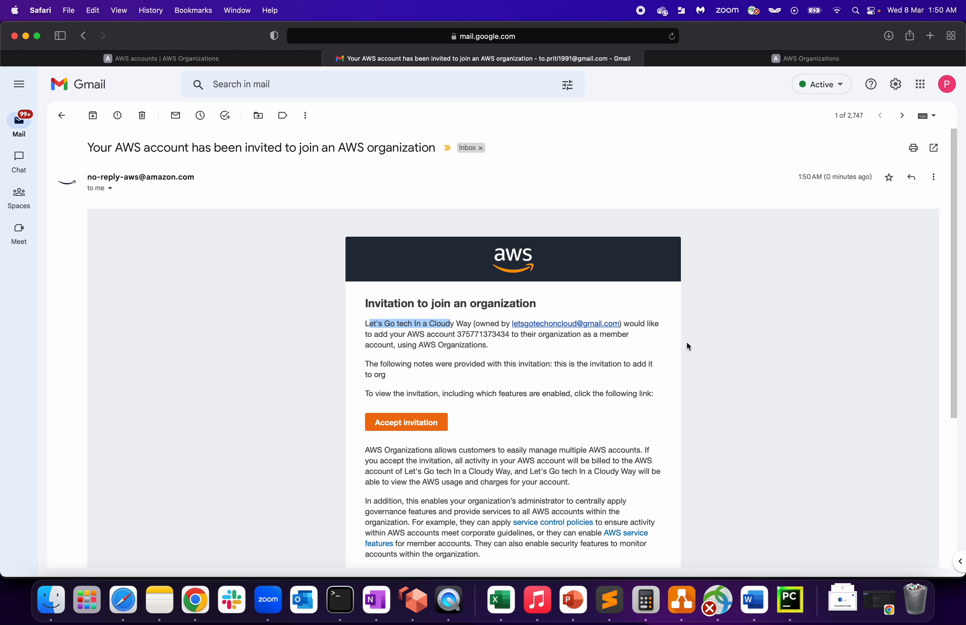
scroll(519, 410, "down", 1)
double_click(483, 315)
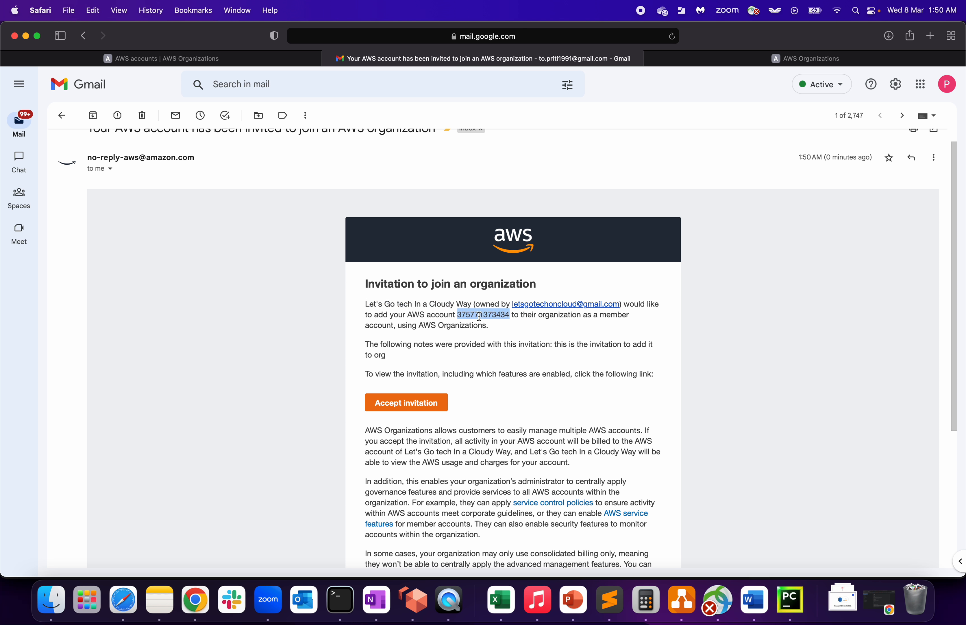
left_click(398, 404)
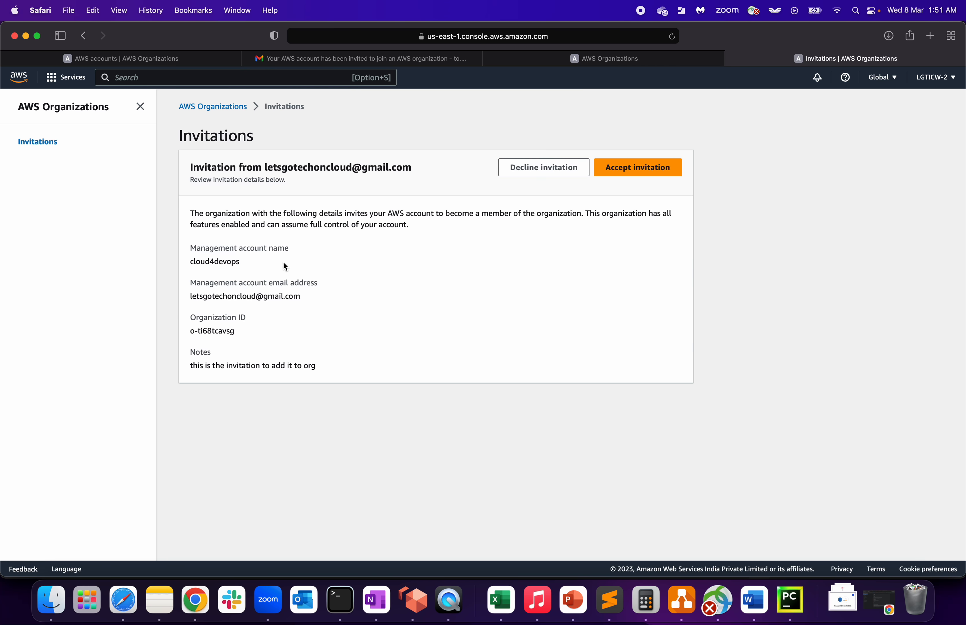
Review the invitation's management account name, organization ID and notes, and accept the invitation
left_click_drag(190, 268, 298, 267)
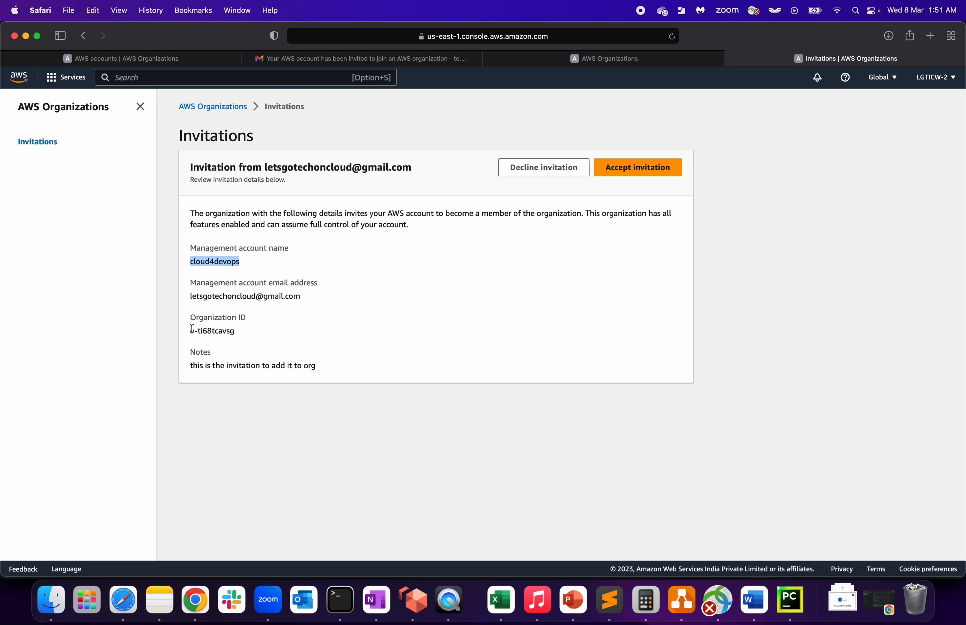
left_click_drag(189, 330, 290, 328)
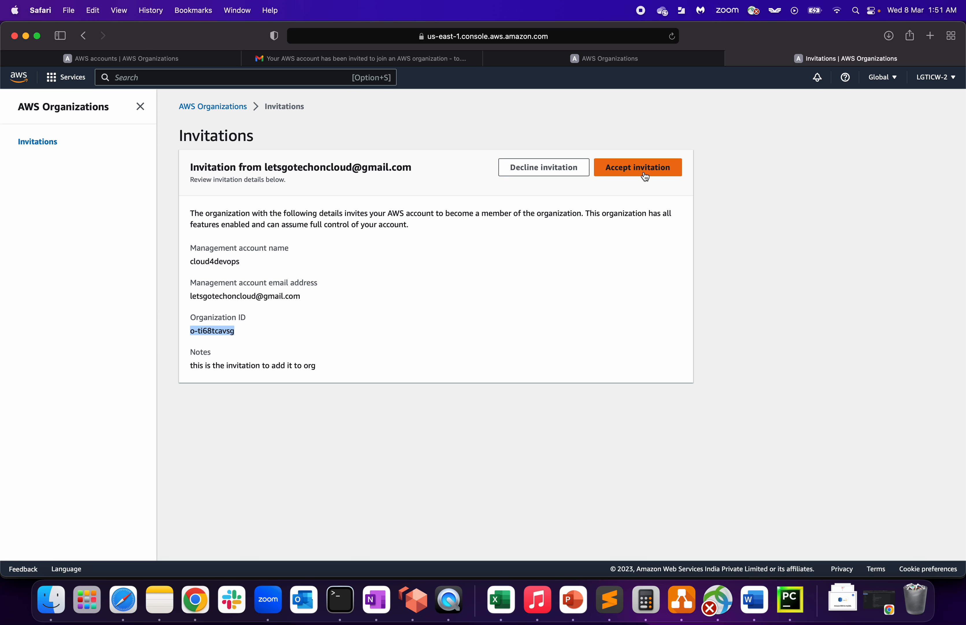
left_click(190, 374)
triple_click(317, 375)
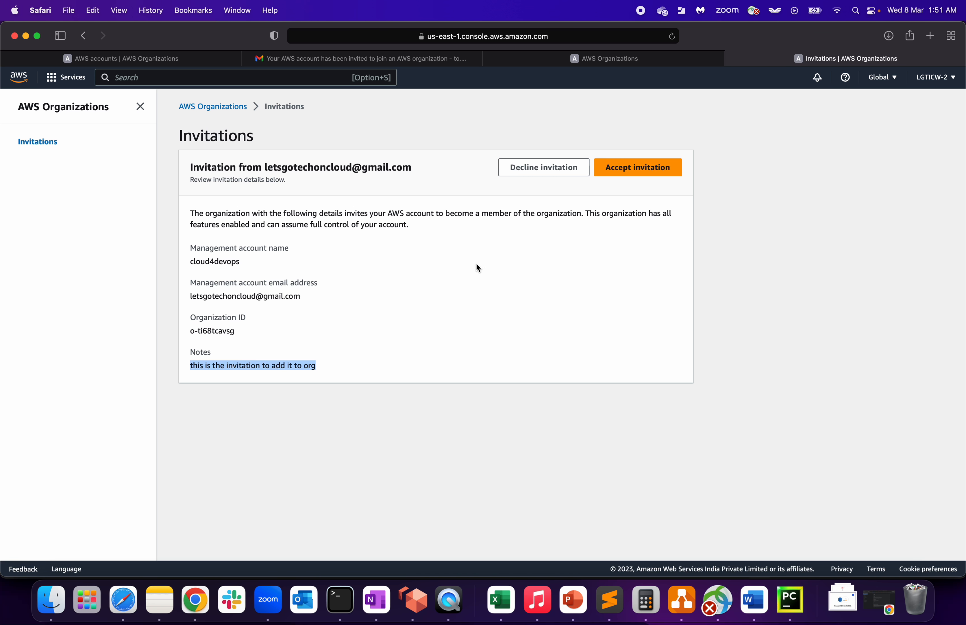
left_click(640, 168)
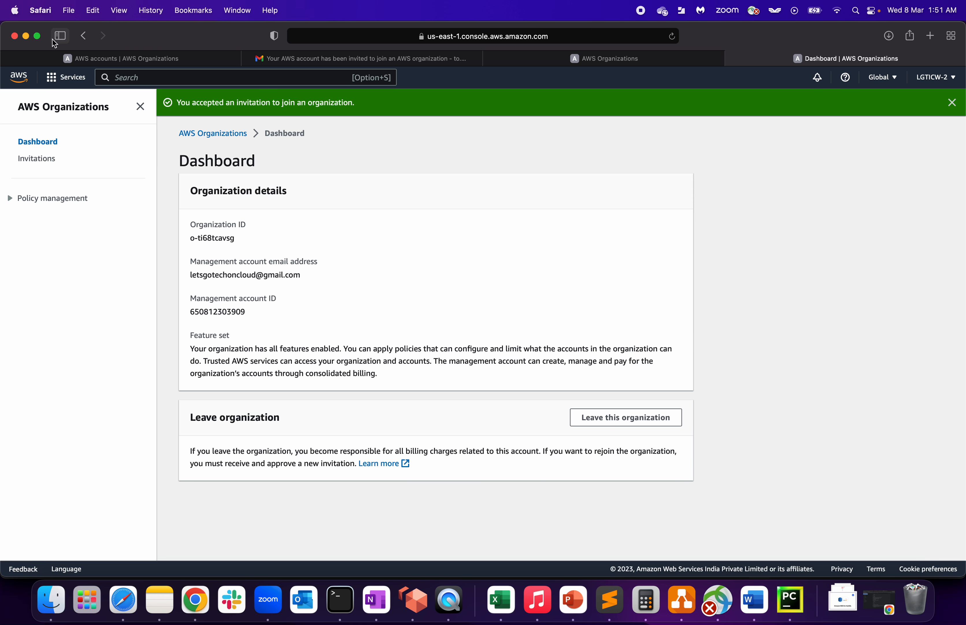
Return to the cloud4devops browser window, reload the AWS accounts page and look for the LGTICW-2 account under Root
left_click(26, 37)
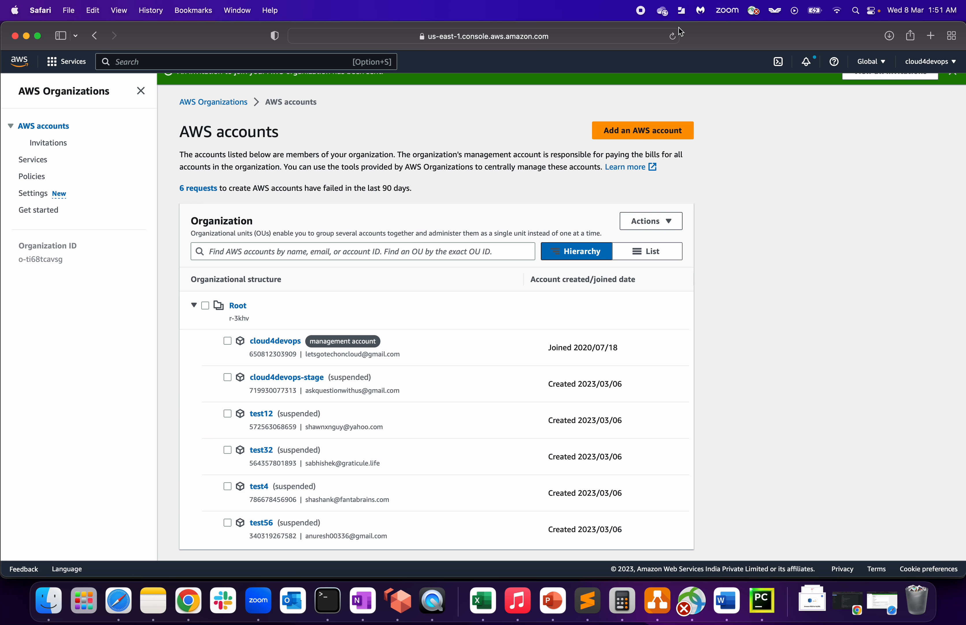
left_click(674, 36)
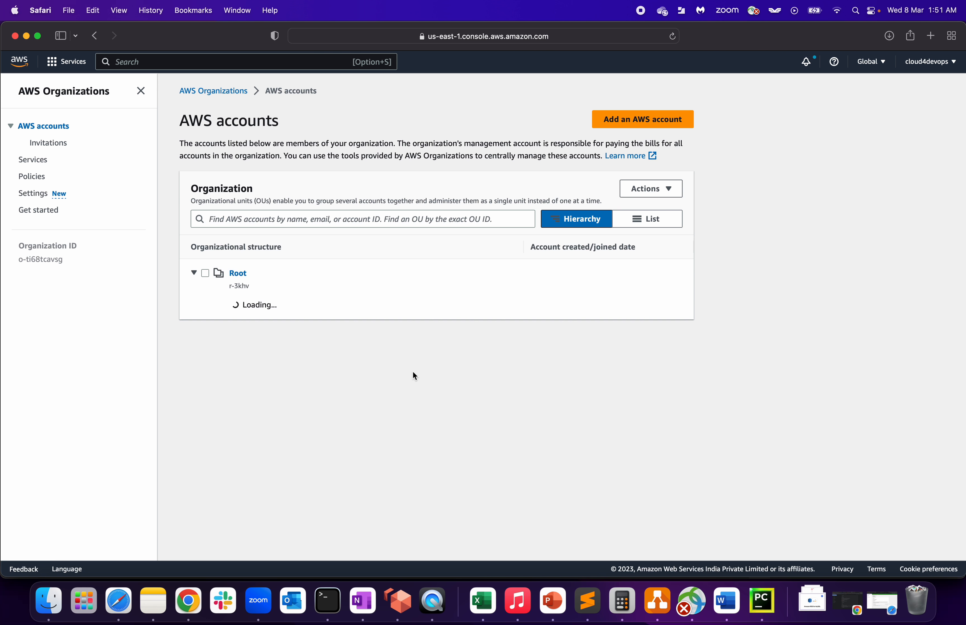
scroll(407, 422, "down", 1)
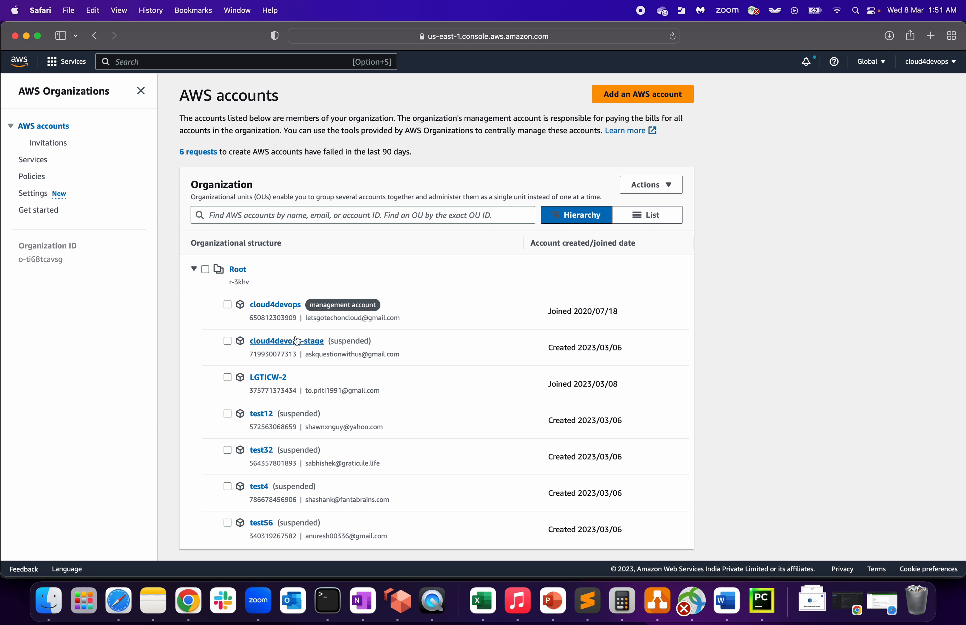
left_click_drag(299, 377, 241, 375)
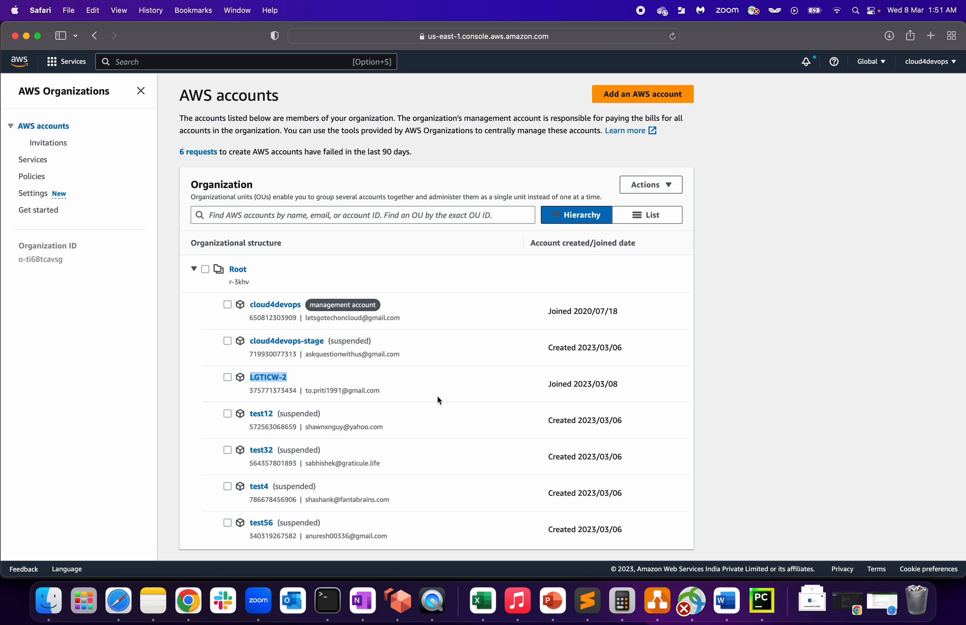
Select the LGTICW-2 account under Root and read the notice about failed account creation requests
left_click(229, 378)
left_click_drag(174, 151, 451, 152)
left_click(284, 151)
left_click(359, 153)
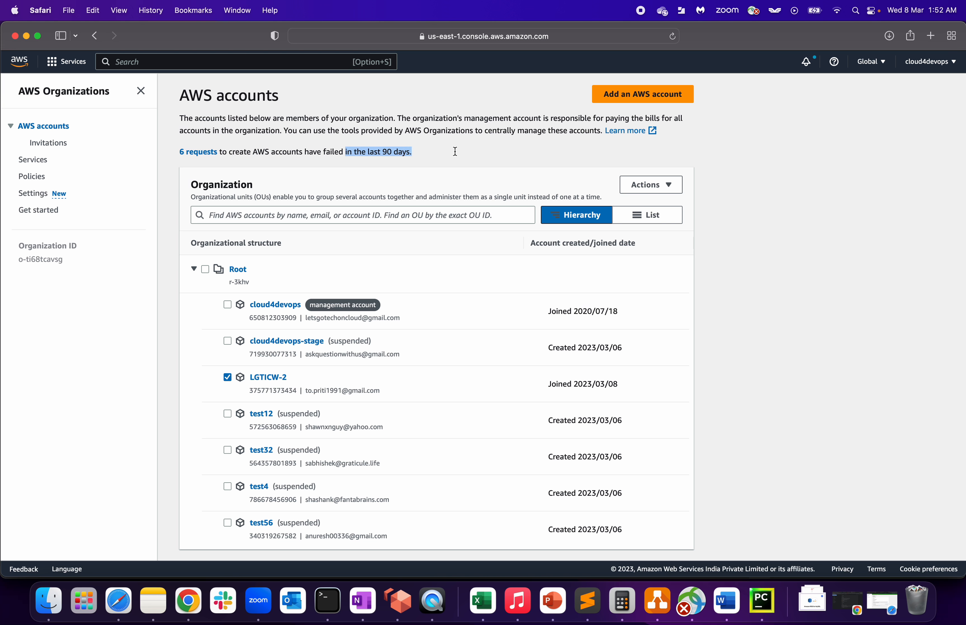
Open the organization's invitations and check the status of the recent invitation sent to the existing account
left_click(43, 146)
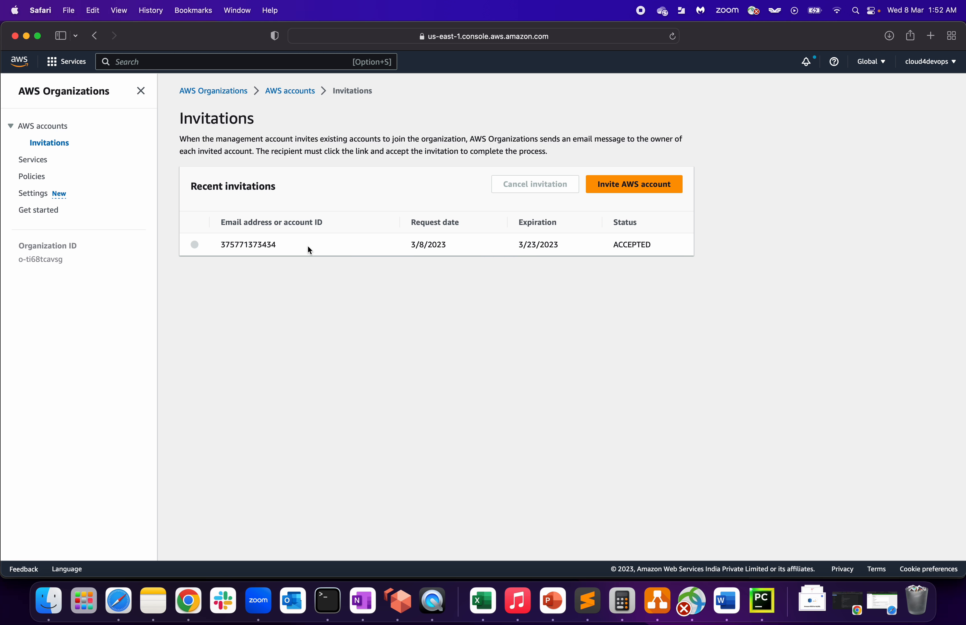
left_click_drag(220, 247, 329, 246)
left_click(329, 246)
double_click(629, 243)
Open the organization's Services page, read how supported services can perform actions in the organization, and check the available AWS regions
left_click(34, 160)
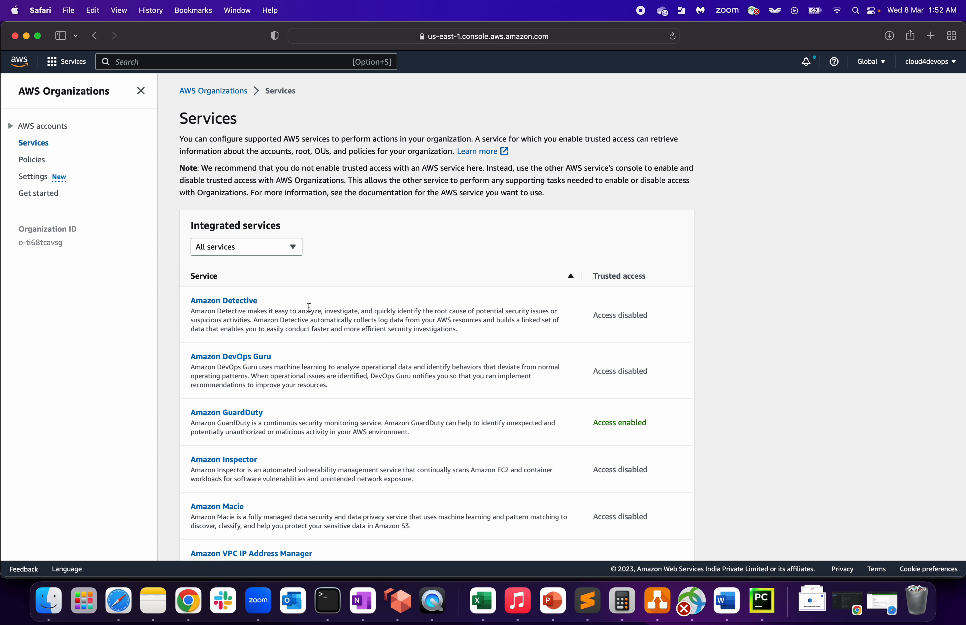
scroll(345, 339, "down", 2)
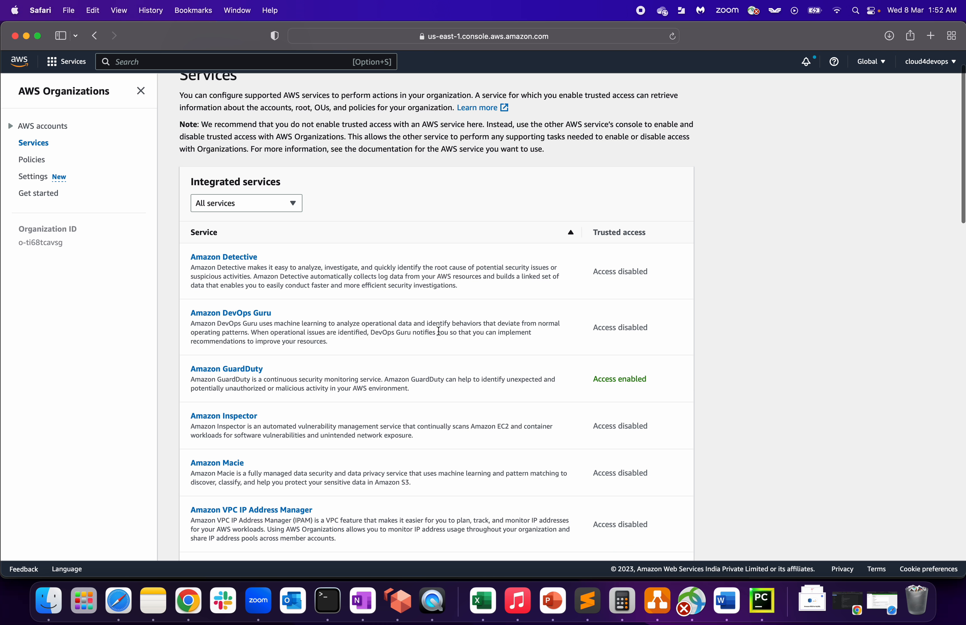
scroll(439, 331, "up", 3)
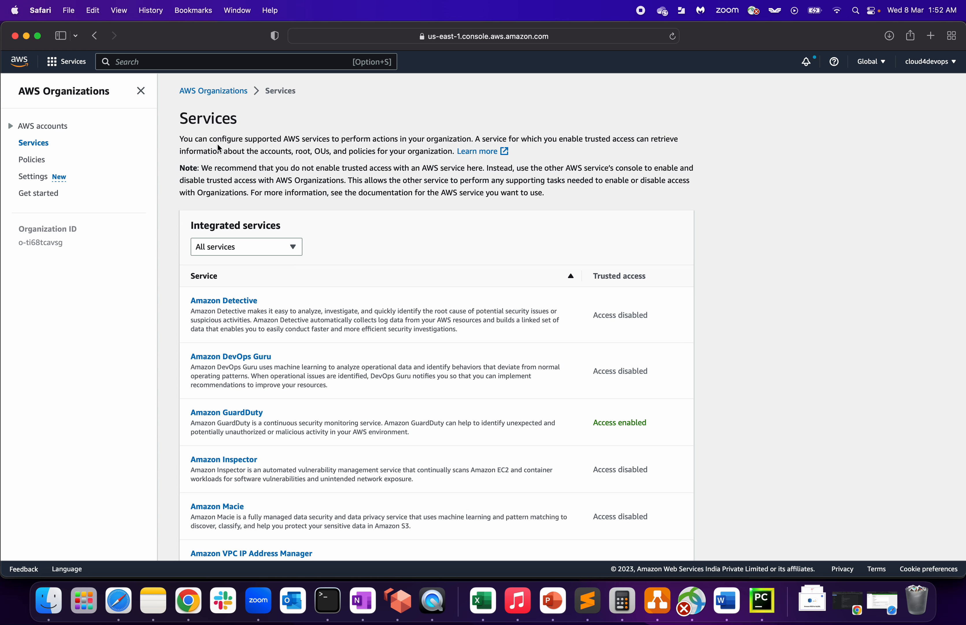
left_click_drag(223, 138, 453, 140)
left_click(389, 139)
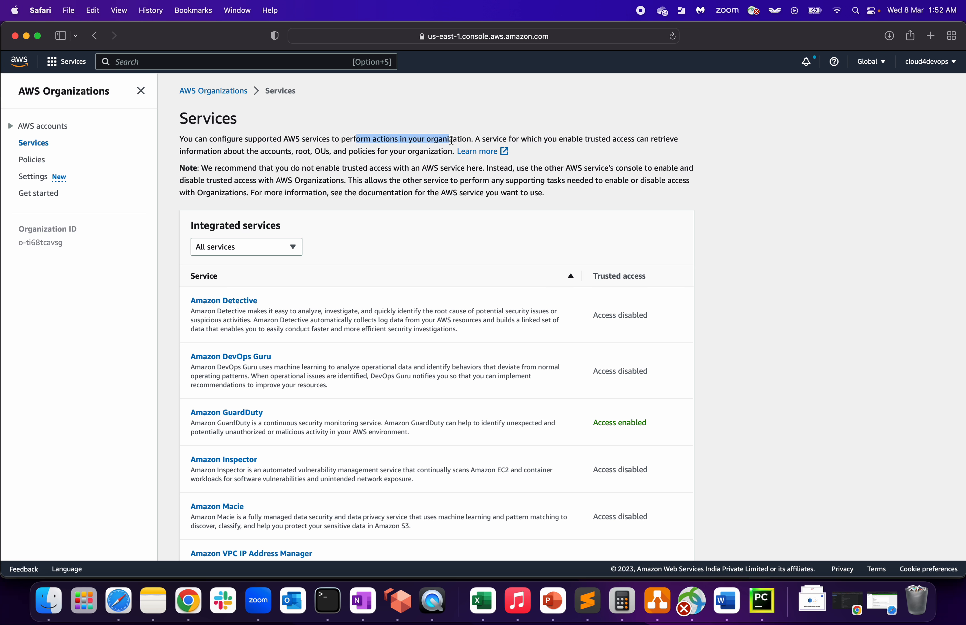
left_click(451, 141)
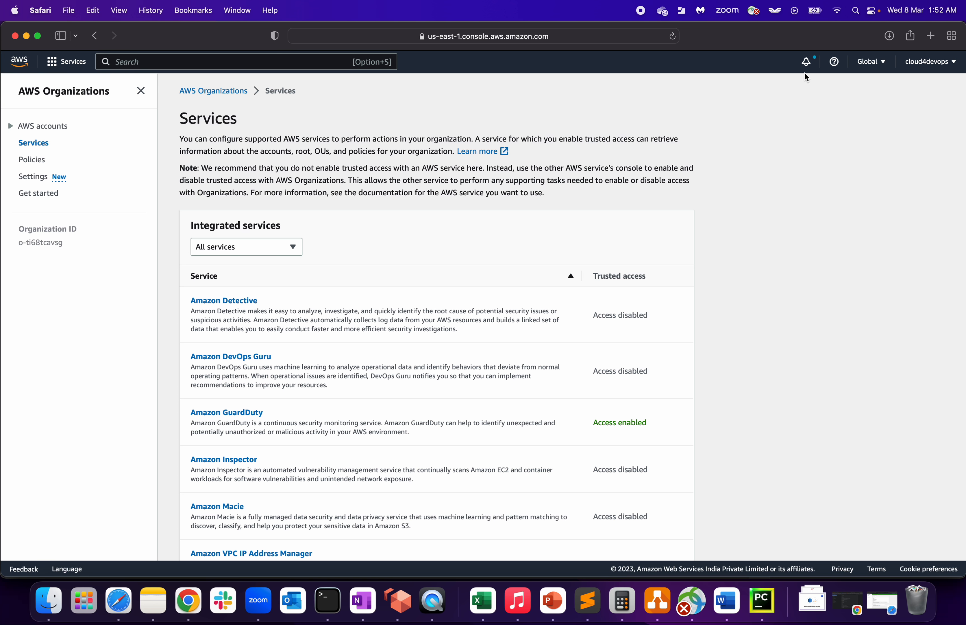
left_click(874, 65)
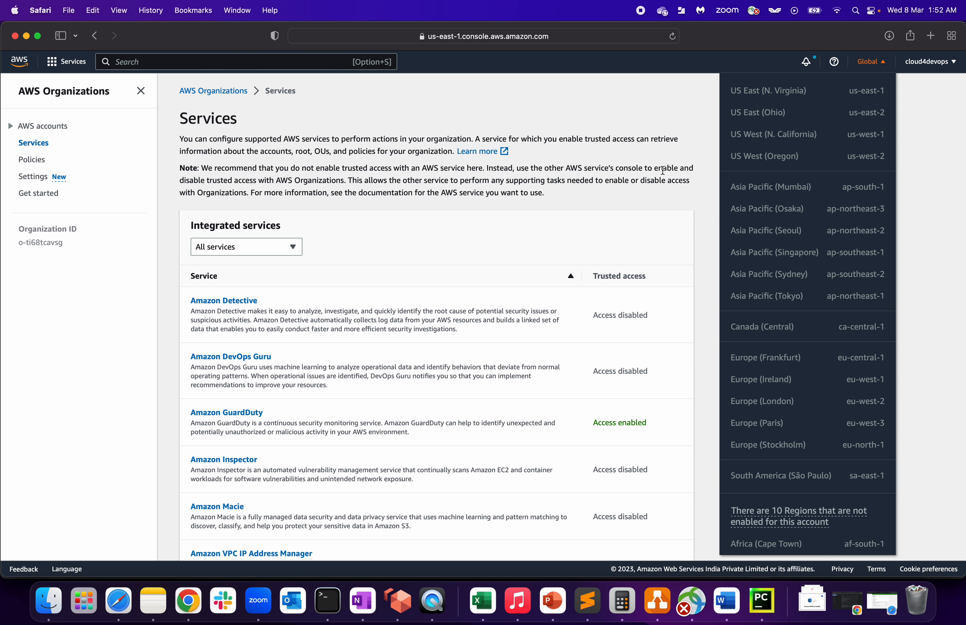
left_click(629, 164)
Examine the integrated services list down to Systems Manager and the trusted access status of Amazon Detective and Amazon DevOps Guru
scroll(350, 289, "down", 3)
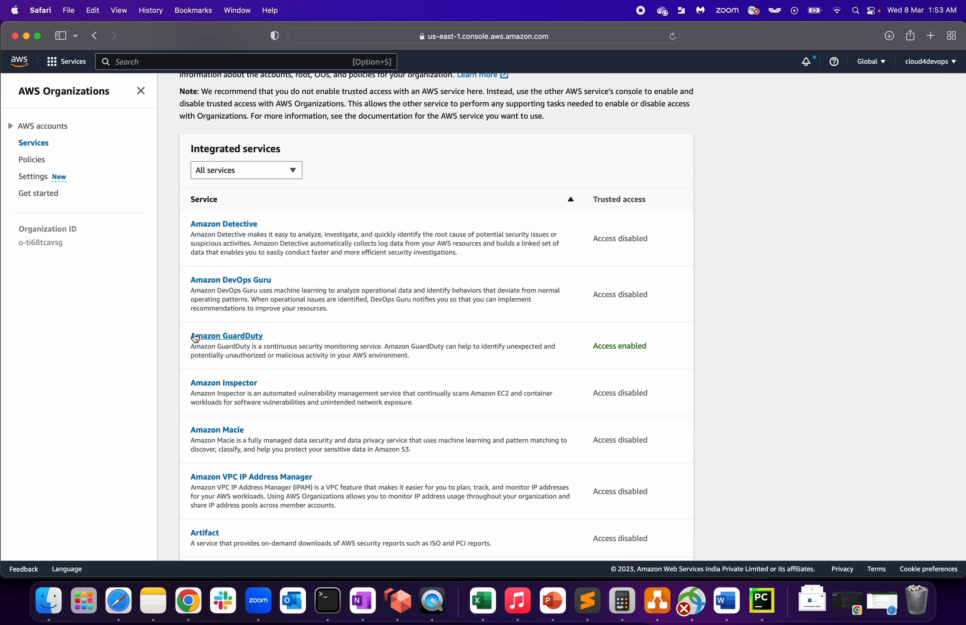
scroll(252, 424, "down", 2)
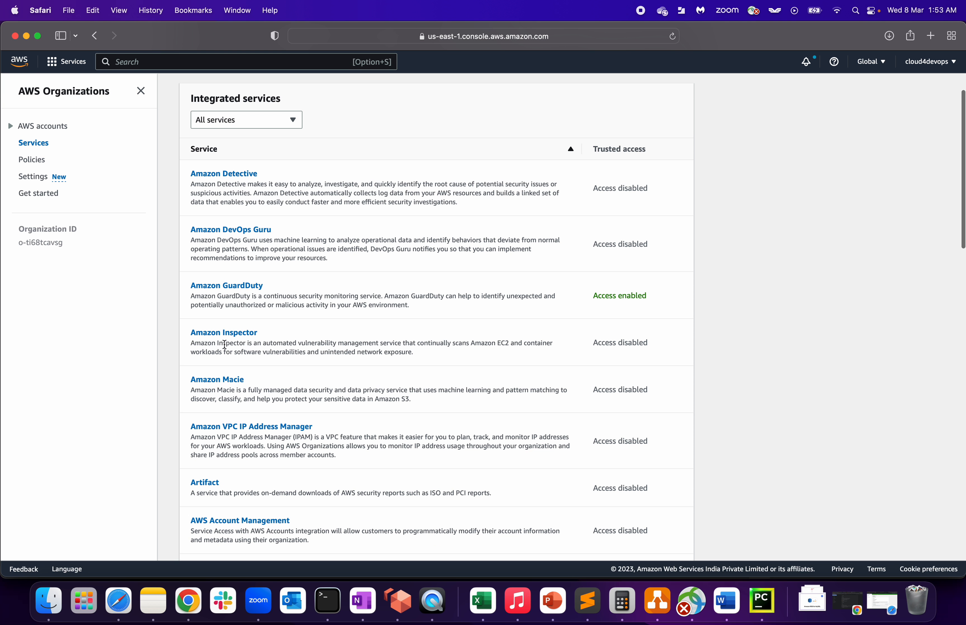
scroll(226, 348, "down", 2)
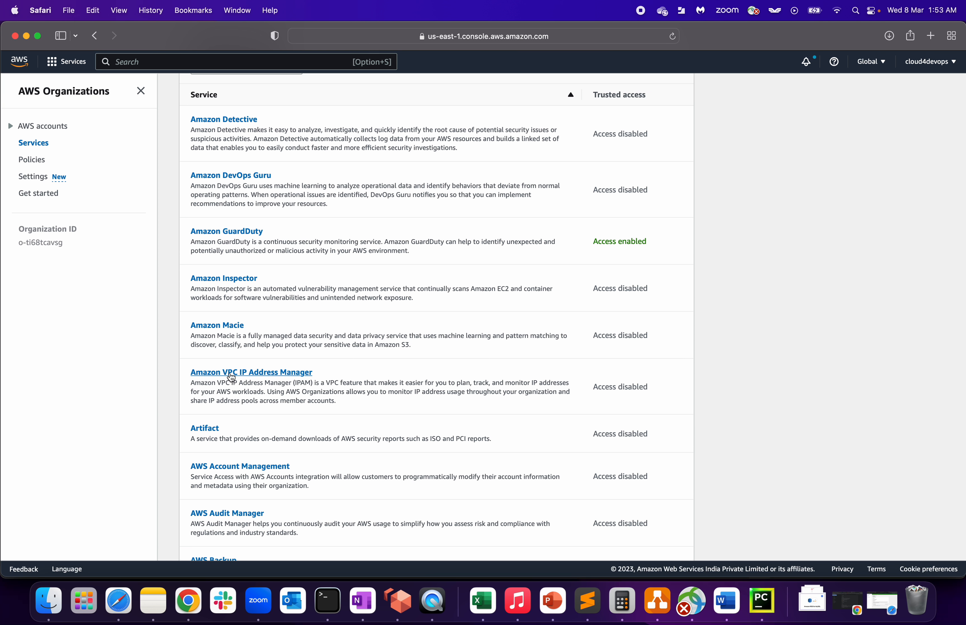
scroll(311, 412, "down", 15)
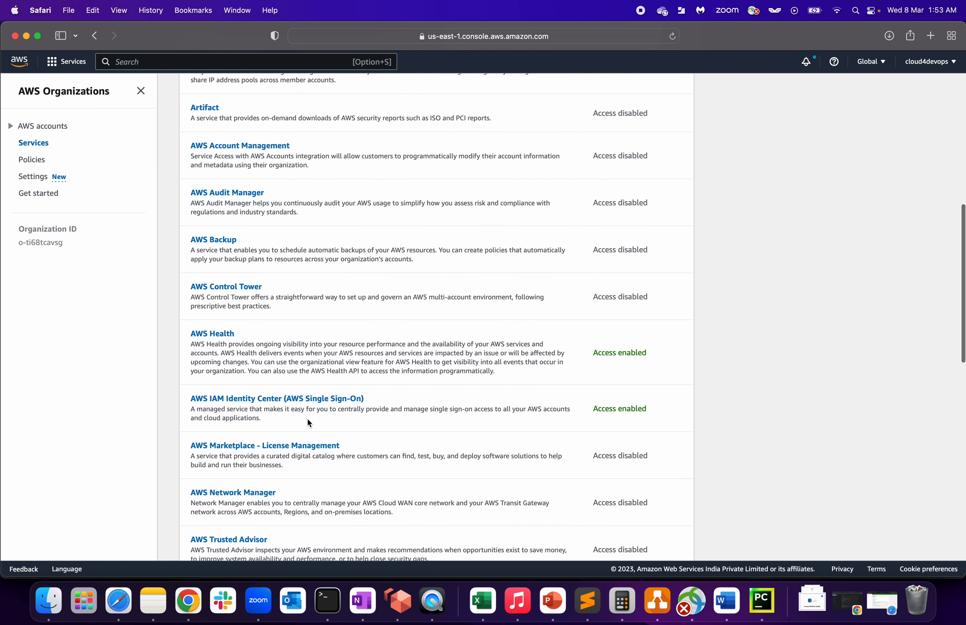
scroll(376, 443, "down", 12)
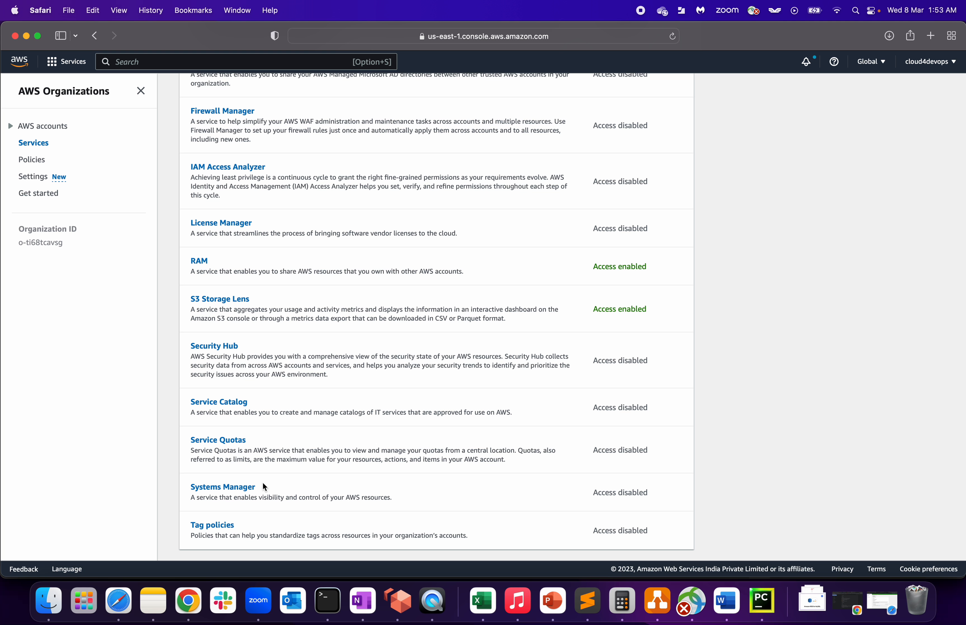
left_click_drag(262, 485, 185, 488)
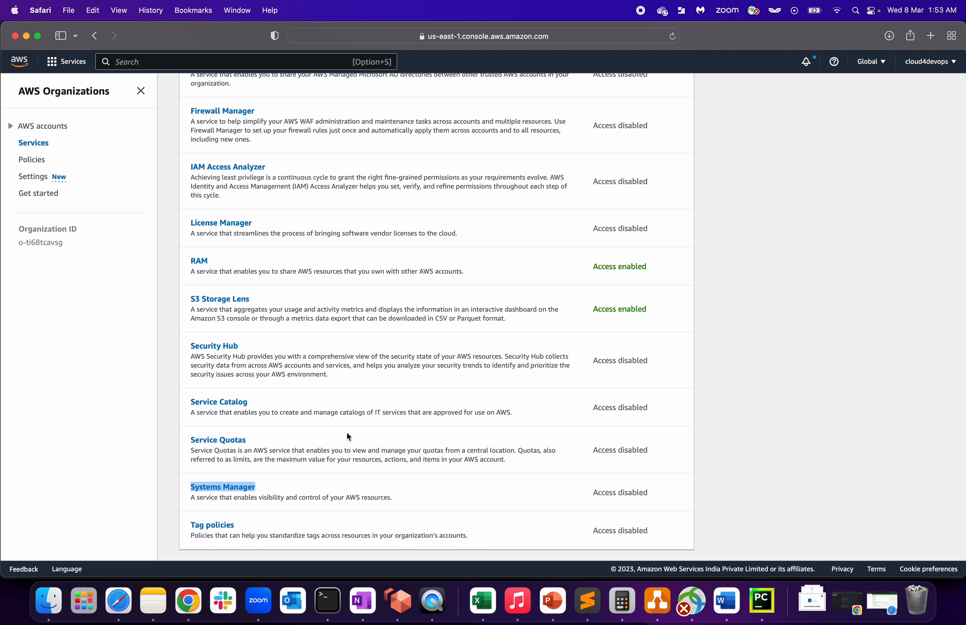
left_click(288, 482)
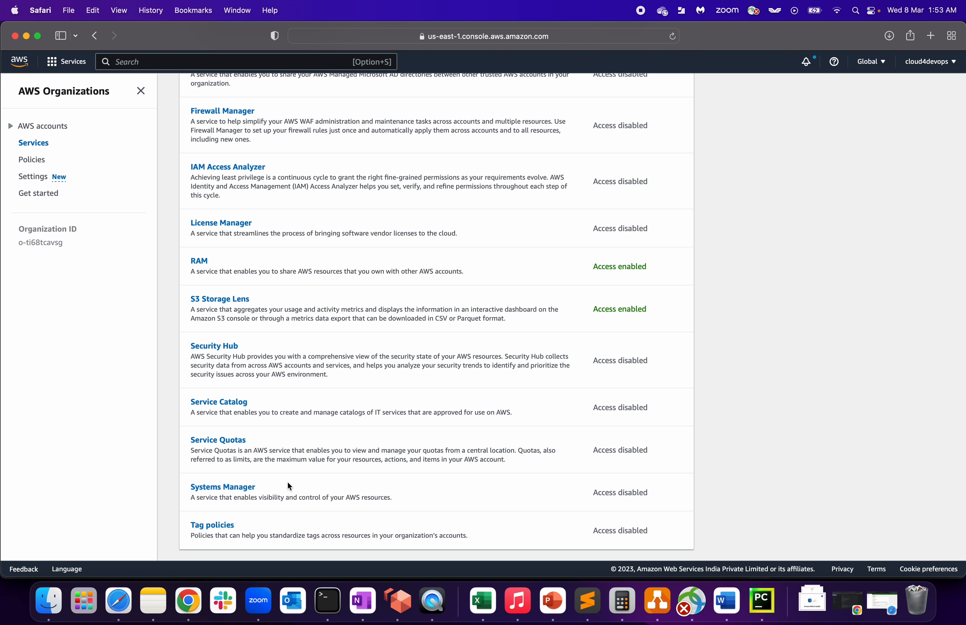
left_click_drag(264, 491, 194, 487)
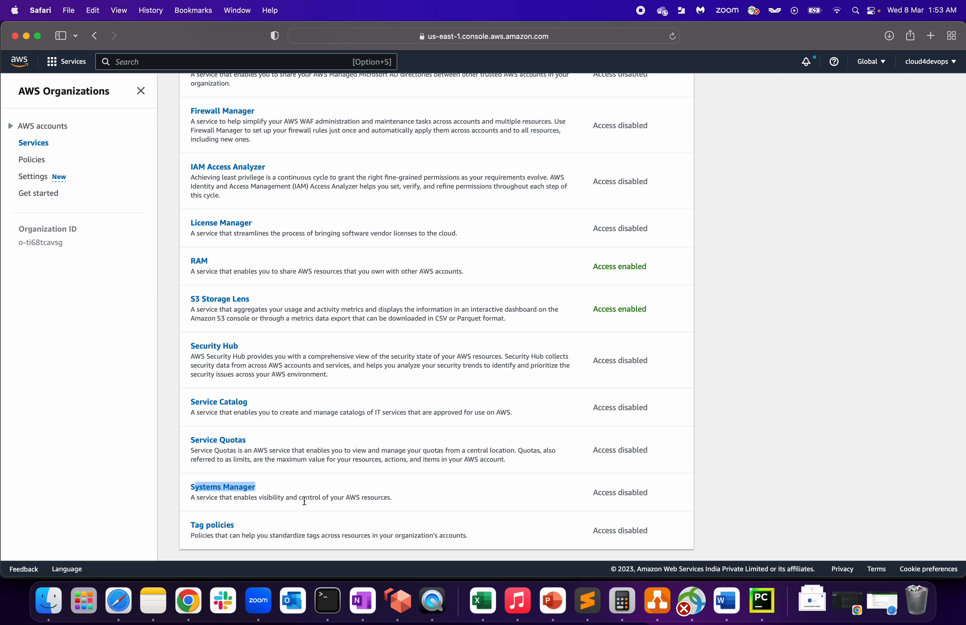
scroll(424, 369, "up", 20)
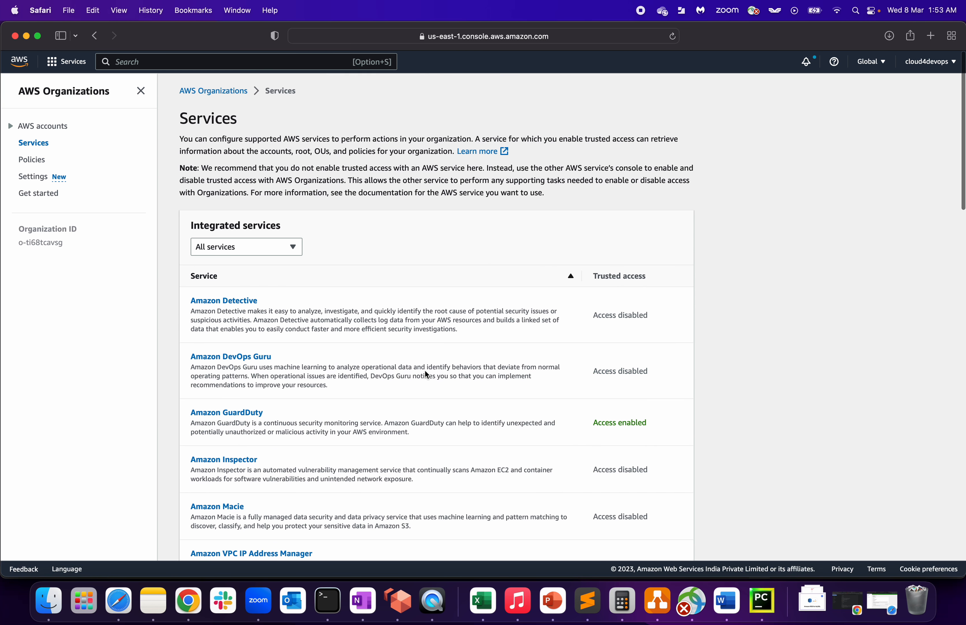
left_click_drag(594, 315, 646, 315)
left_click_drag(593, 371, 654, 374)
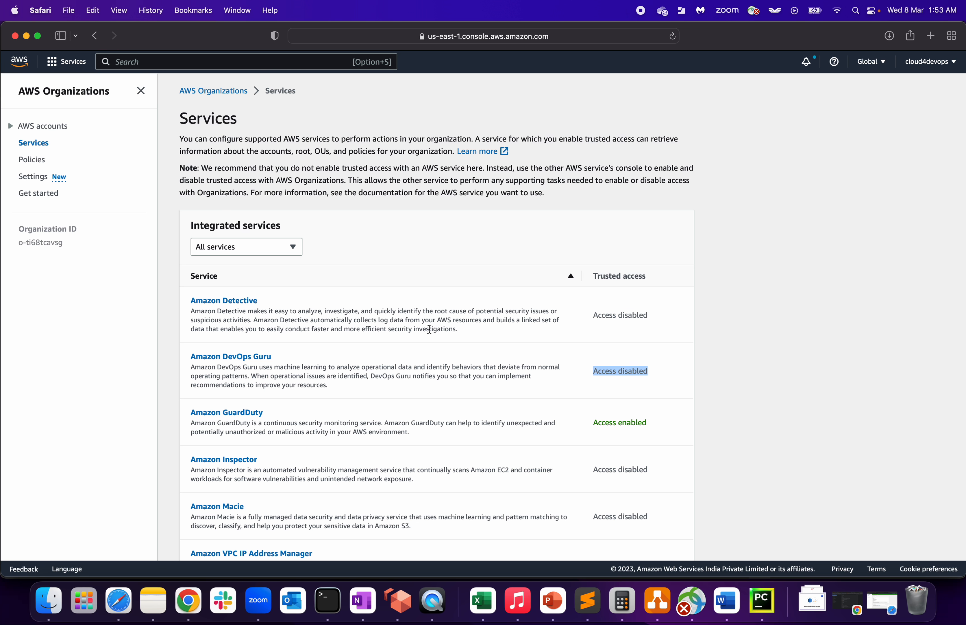
Open the organization's Policies page and review the supported policy types, including AI services opt-out and service control policies
left_click(34, 163)
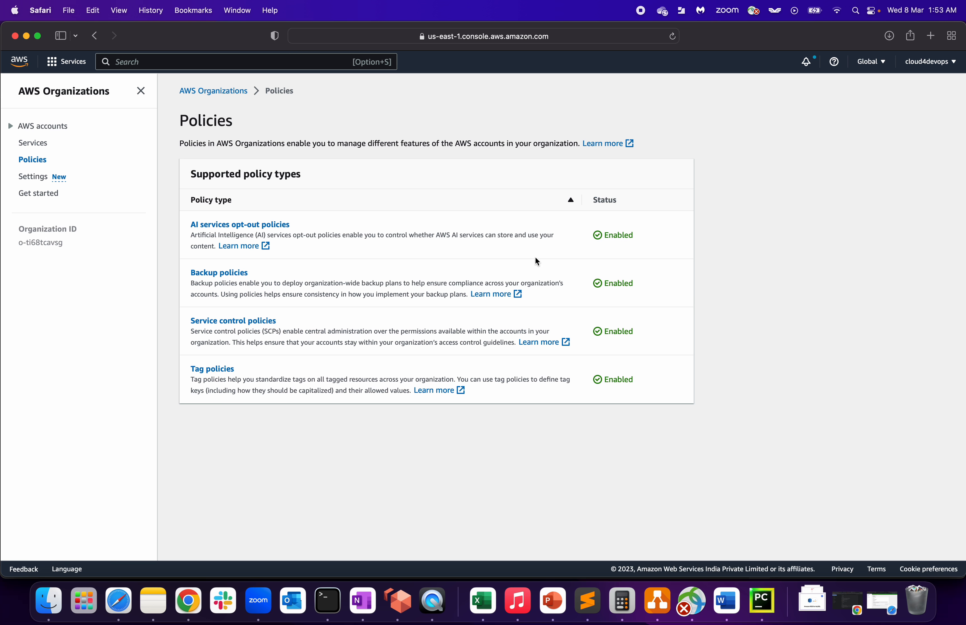
left_click_drag(186, 225, 391, 222)
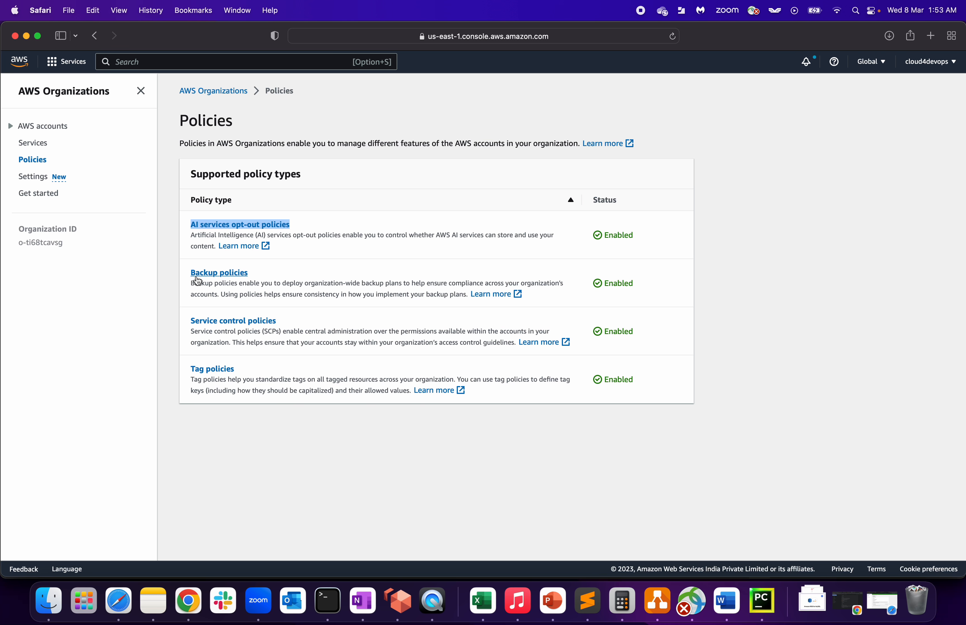
left_click_drag(182, 322, 327, 317)
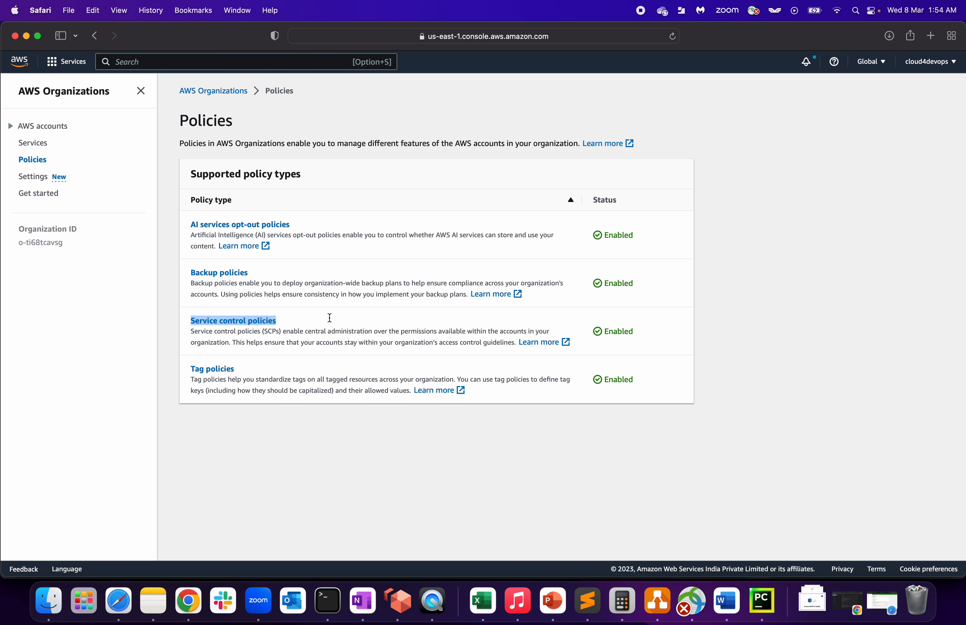
Open the service control policies and select the FullAWSAccess policy to review it
left_click(231, 323)
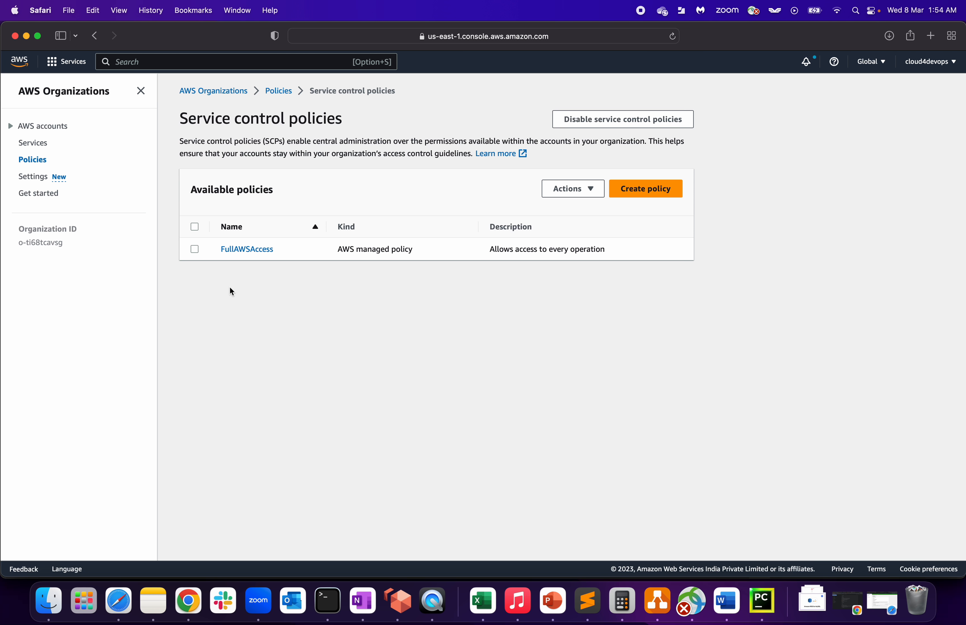
left_click(195, 248)
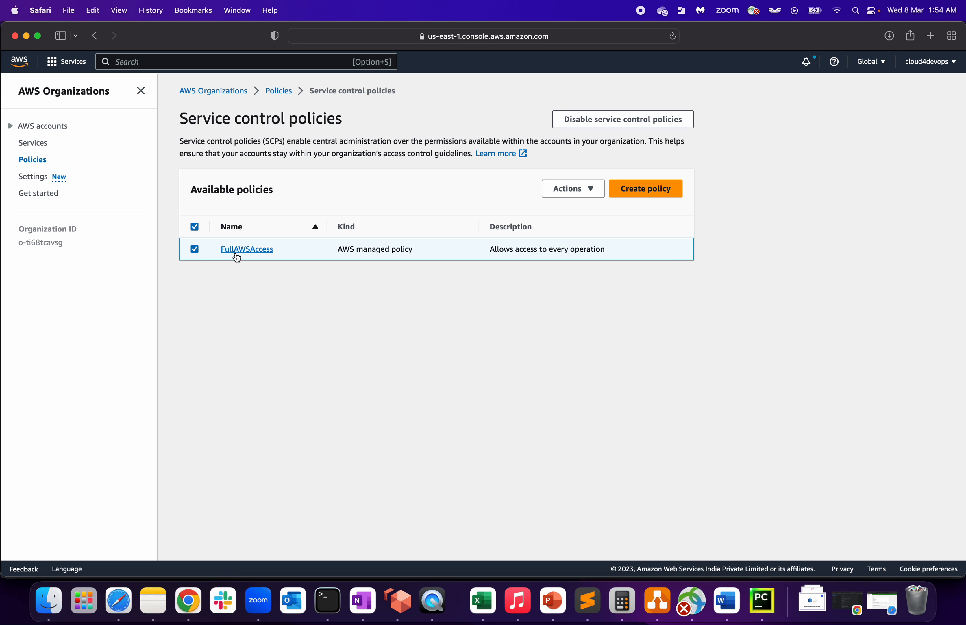
left_click_drag(210, 247, 276, 247)
left_click(330, 303)
Open the form for creating a new service control policy and examine its details, tags and JSON statement editor
left_click(647, 189)
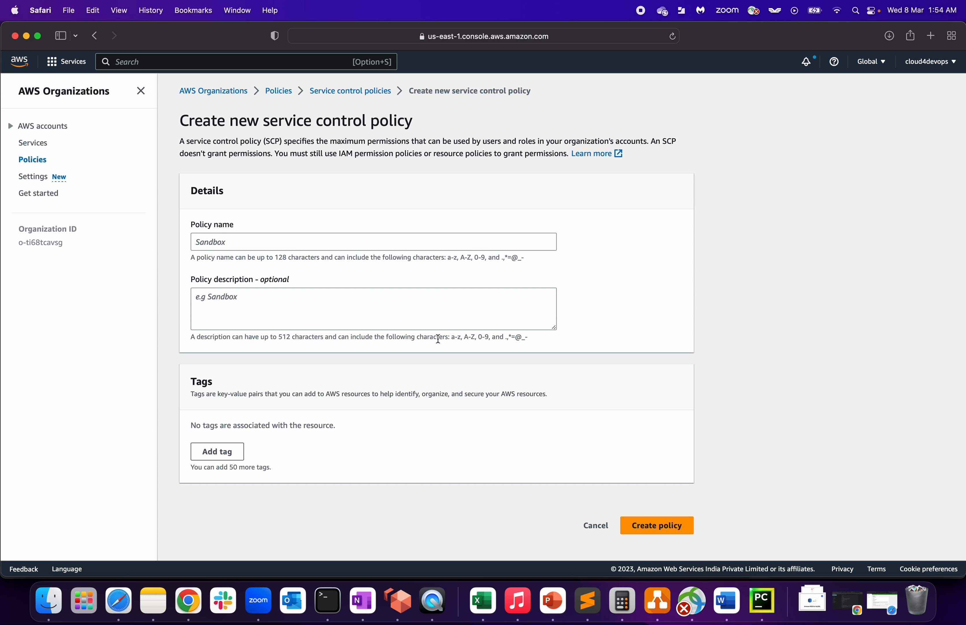
scroll(401, 333, "down", 5)
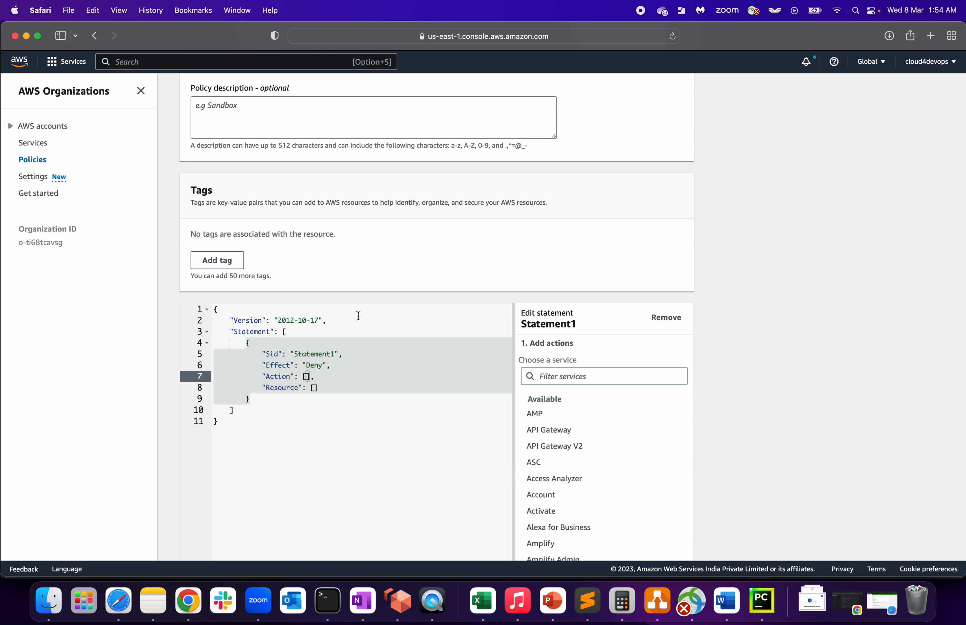
scroll(359, 316, "up", 5)
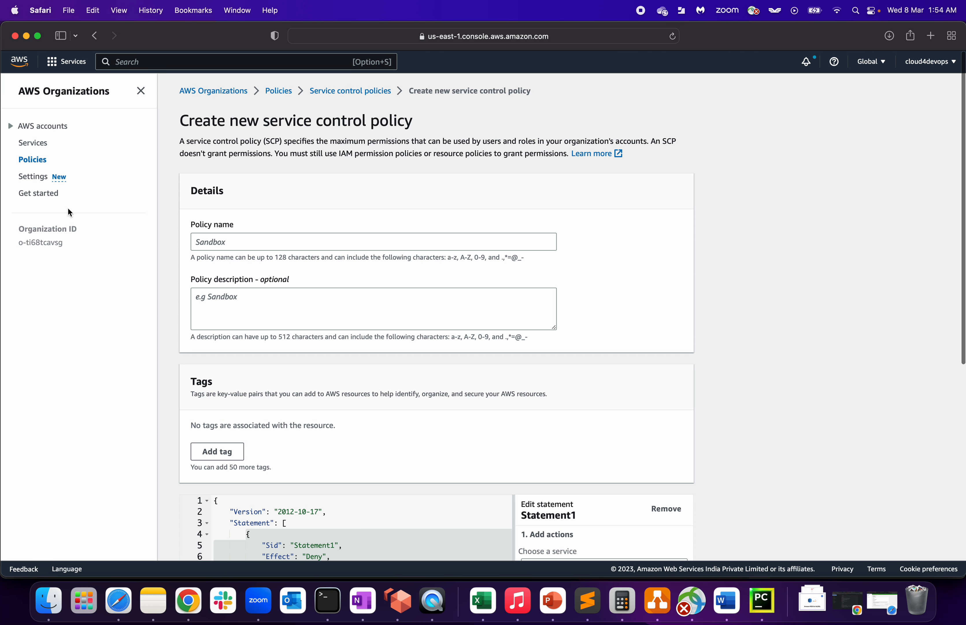
Open the organization's Settings and review the organization details and the delegated administrator section for AWS Organizations
left_click(35, 178)
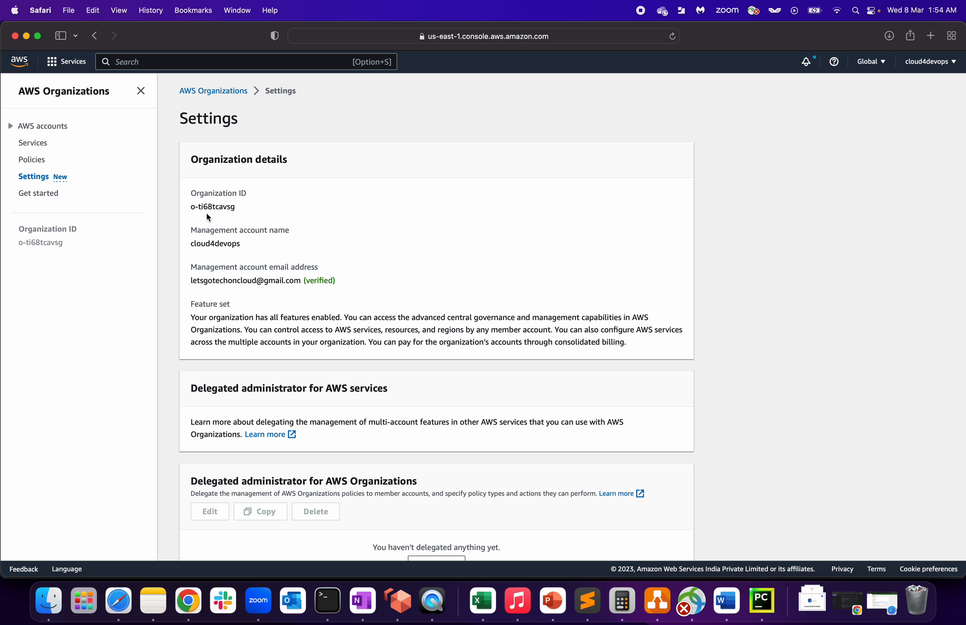
left_click_drag(190, 159, 332, 342)
scroll(284, 345, "down", 4)
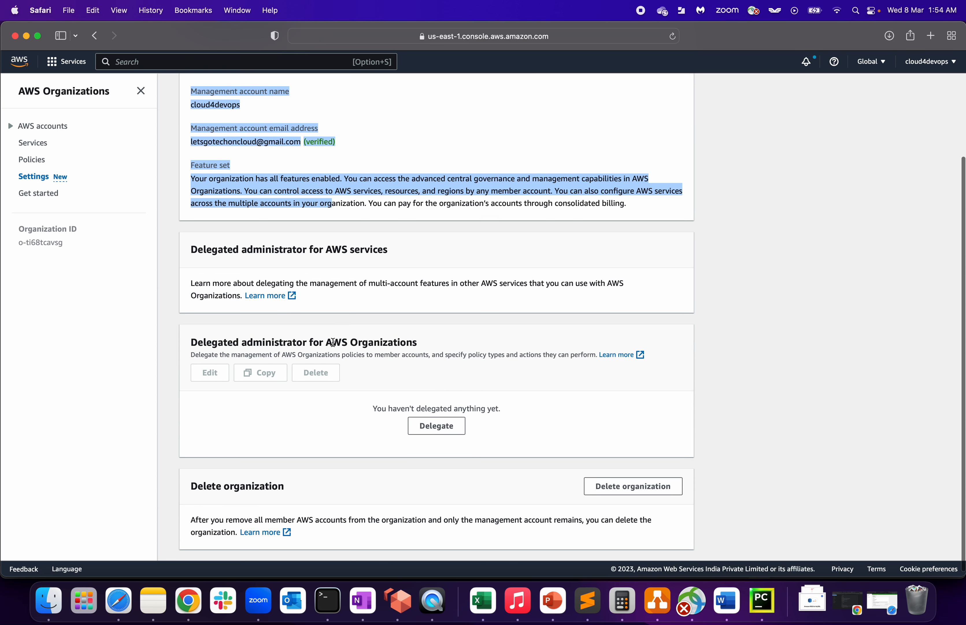
left_click_drag(205, 340, 440, 345)
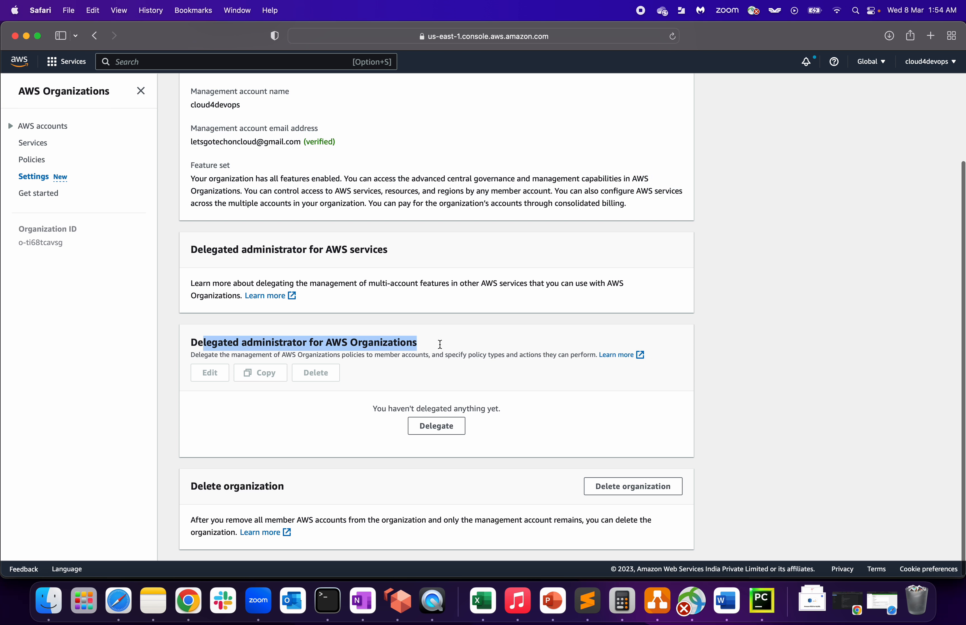
left_click(440, 344)
left_click_drag(303, 341, 455, 345)
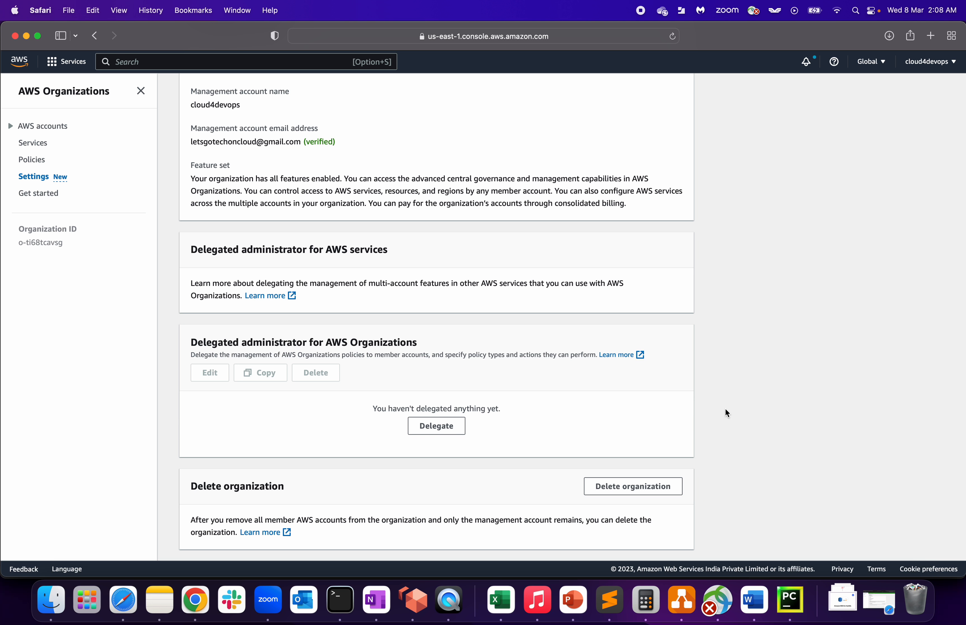
Revisit the Policies and Services pages, and check the trusted access status of Amazon Detective and Amazon DevOps Guru again
left_click(35, 162)
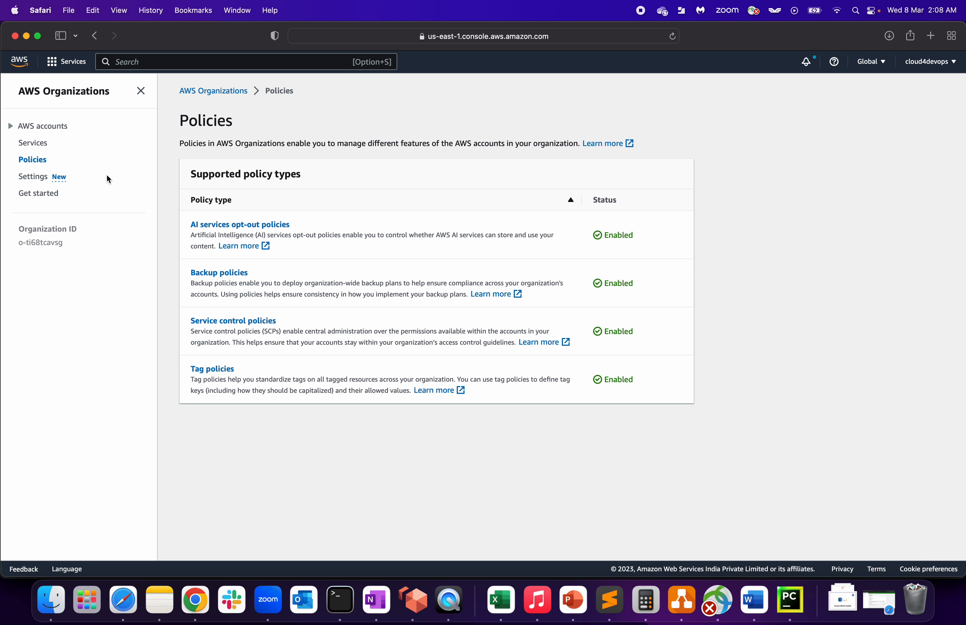
left_click(36, 145)
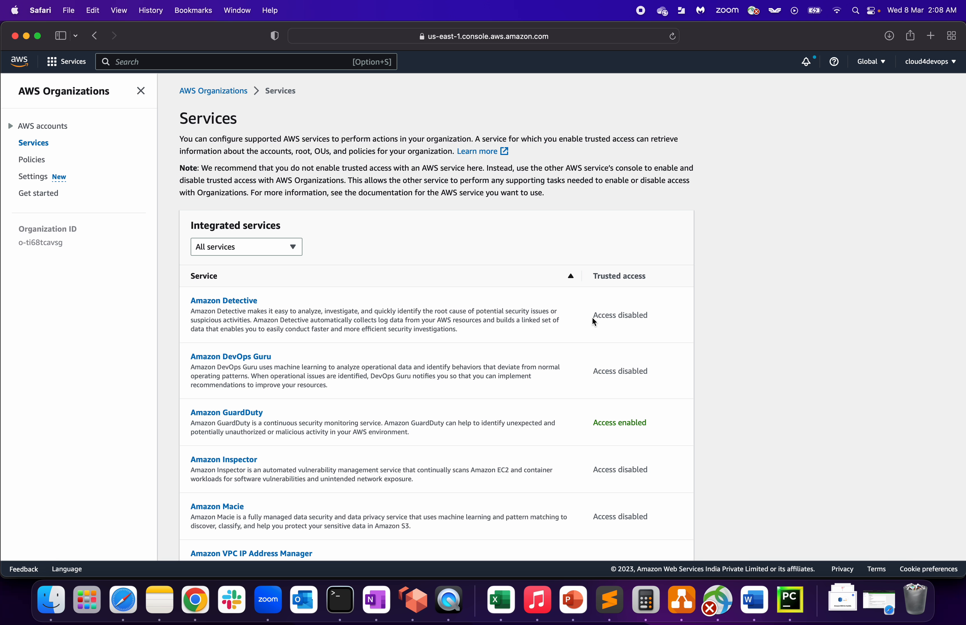
left_click_drag(593, 316, 653, 316)
left_click(591, 316)
scroll(627, 396, "down", 2)
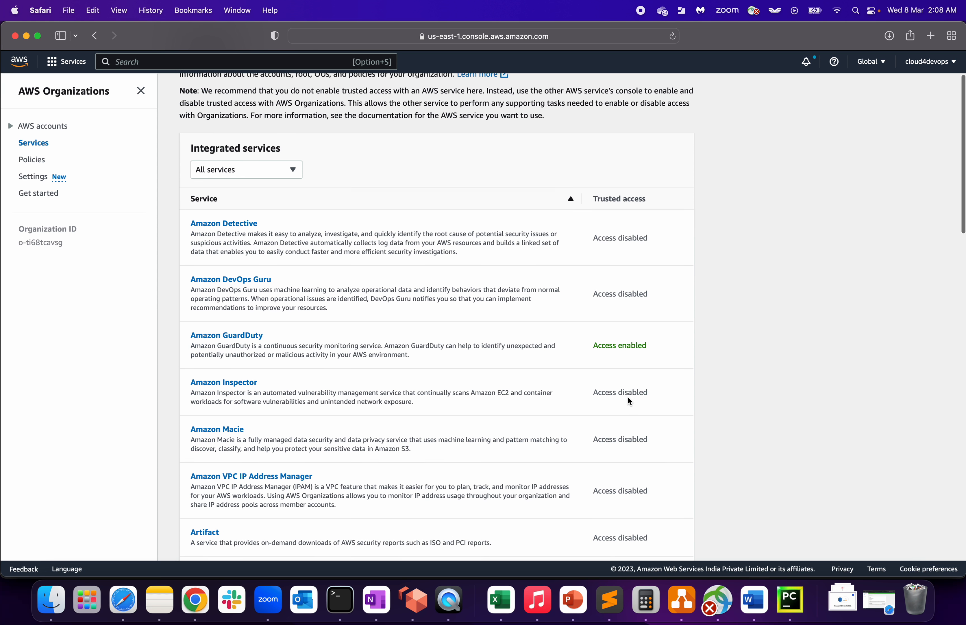
left_click_drag(591, 298, 654, 291)
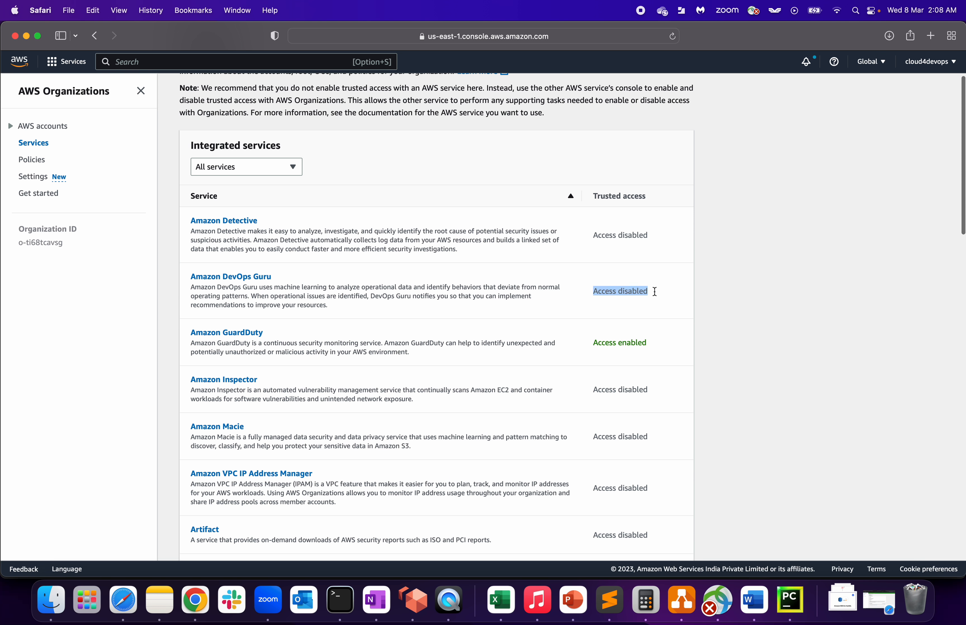
scroll(520, 302, "up", 2)
scroll(359, 402, "down", 1)
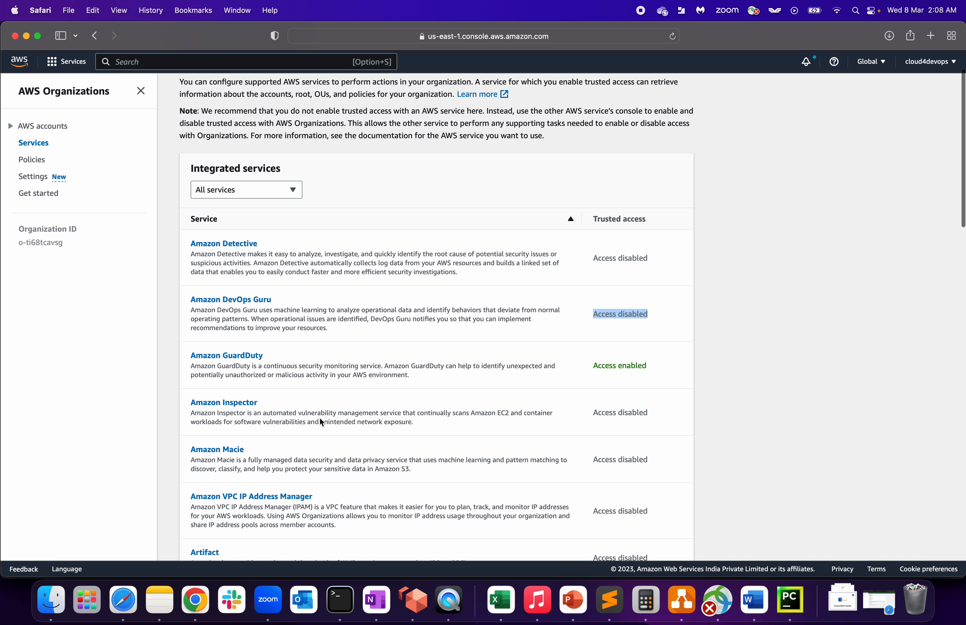
Open Amazon Detective from the integrated services, request enabling trusted access, view the Amazon Detective console, and return to the request
scroll(344, 368, "down", 4)
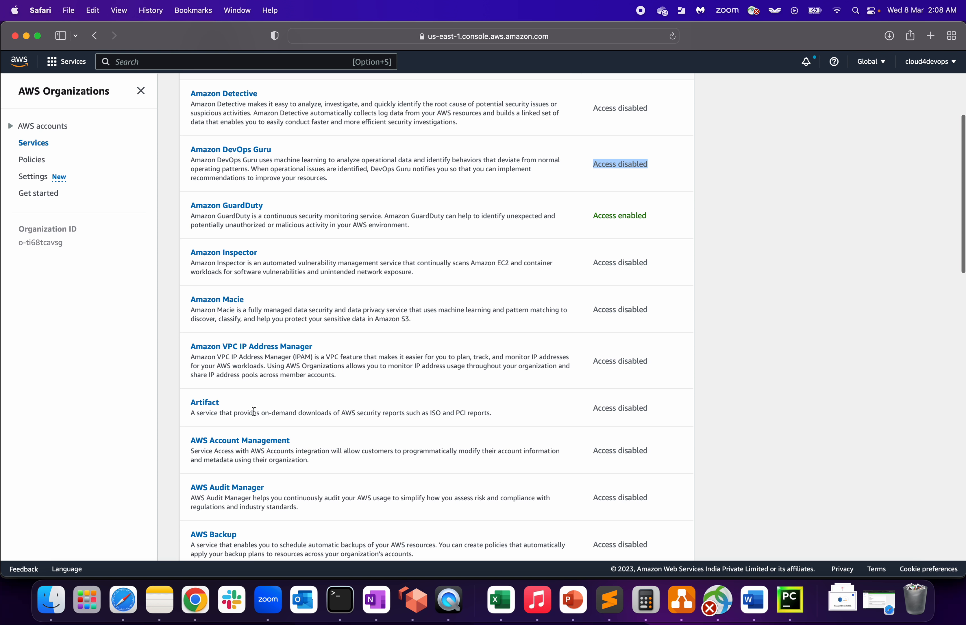
scroll(260, 352, "up", 2)
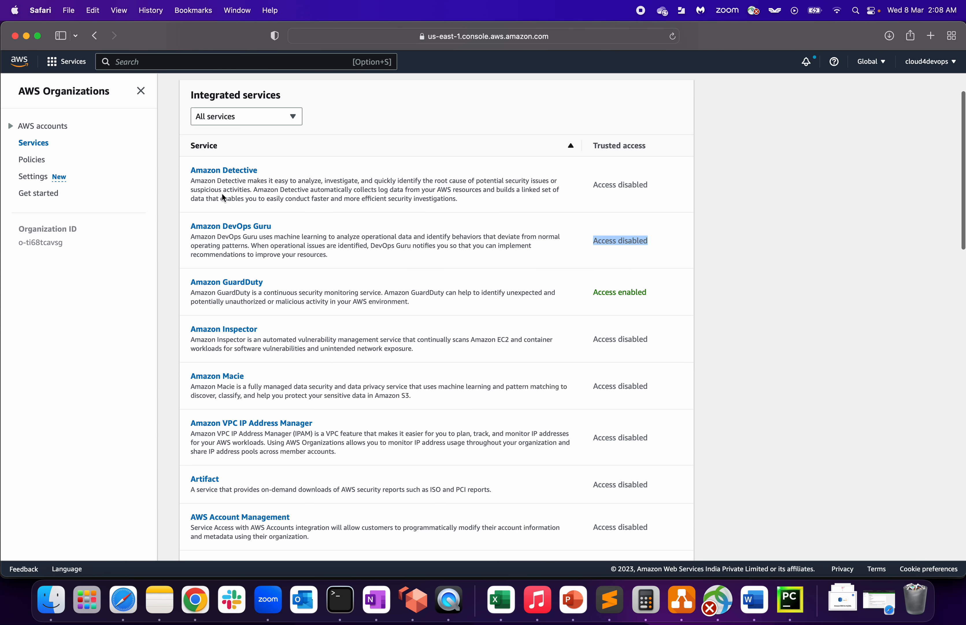
left_click(226, 172)
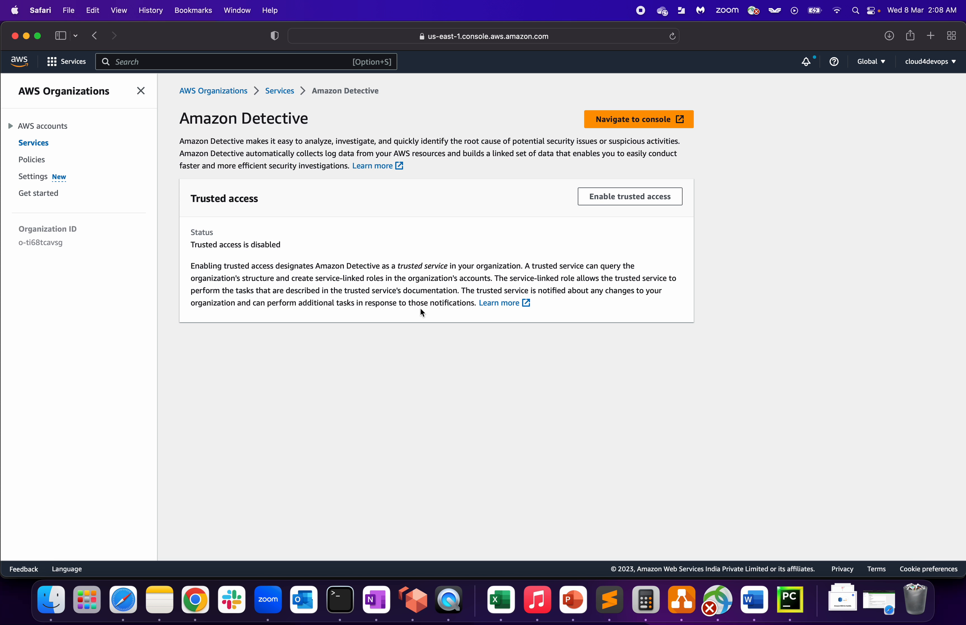
left_click(623, 198)
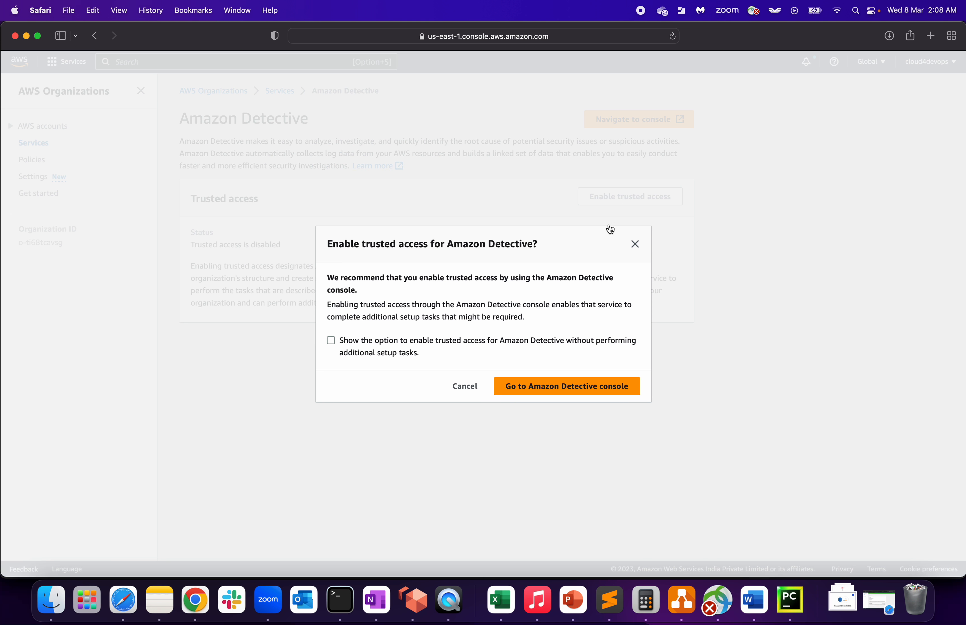
left_click(567, 386)
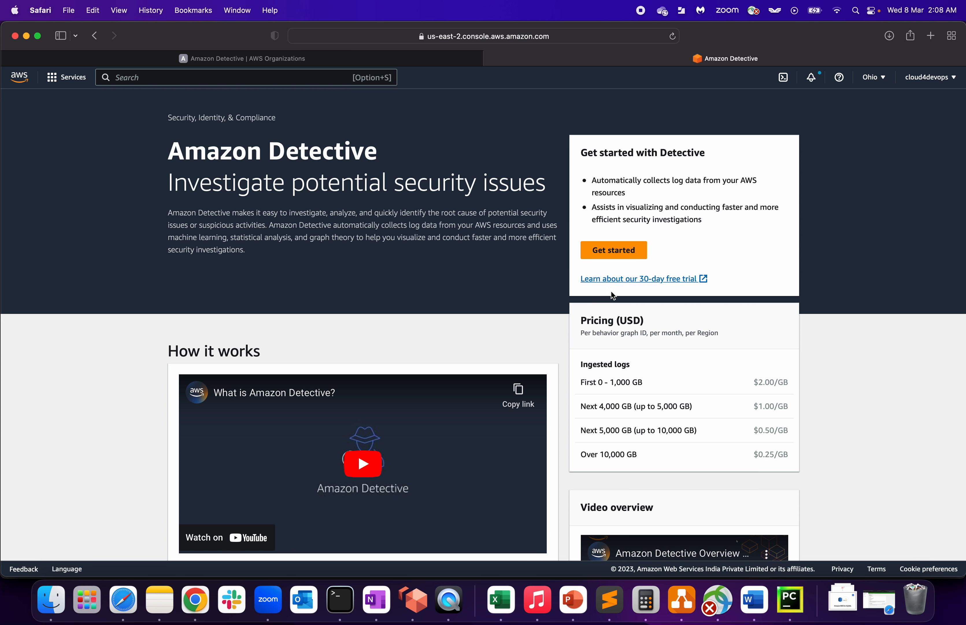
left_click(252, 58)
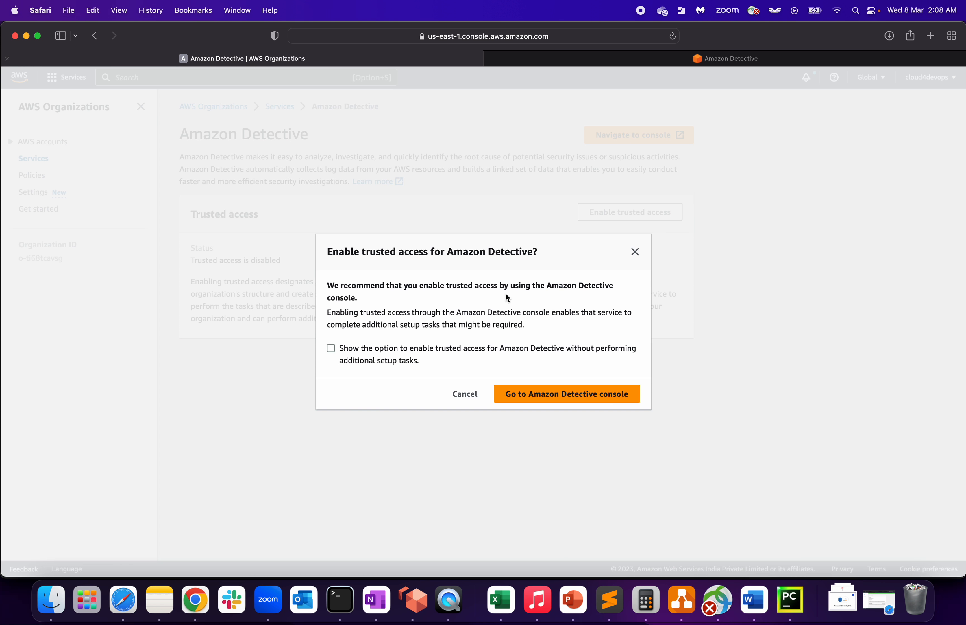
Enable trusted access for Amazon Detective without performing additional setup tasks, confirming with "enable"
left_click(327, 352)
left_click(370, 387)
type("enable")
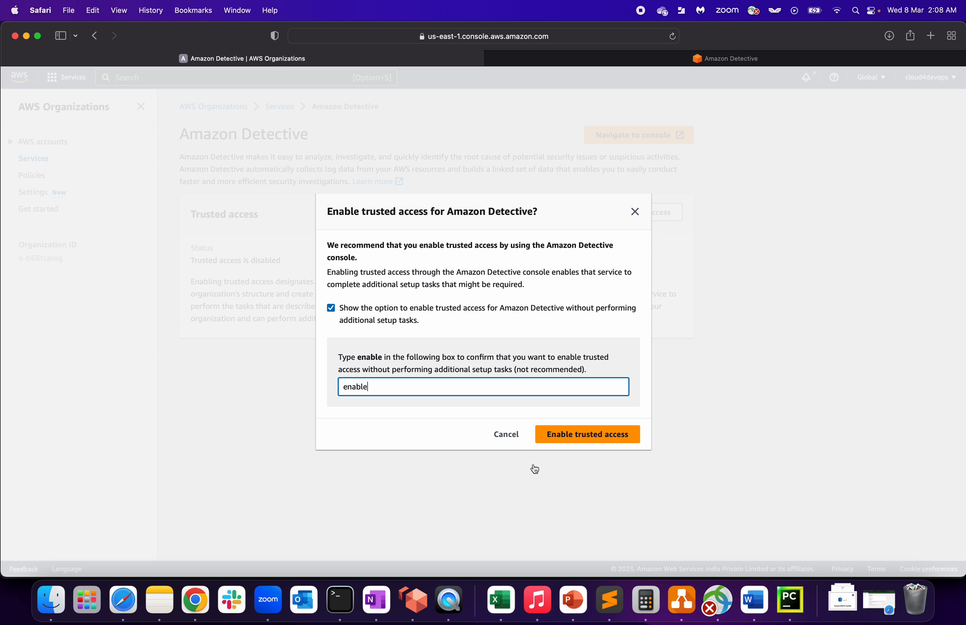
left_click(580, 433)
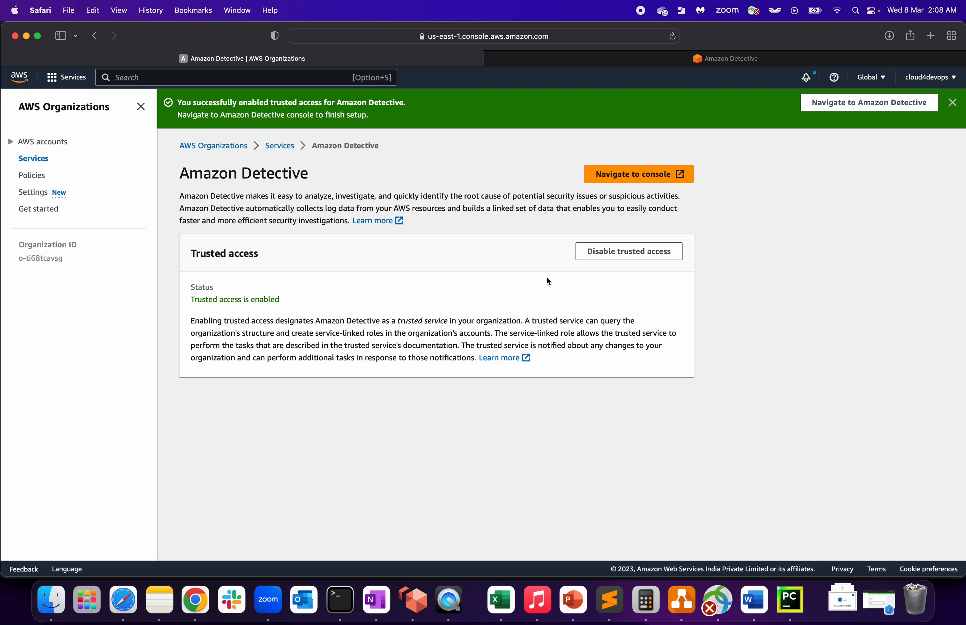
Return to the integrated services list and check Amazon Detective's trusted access status
left_click(288, 147)
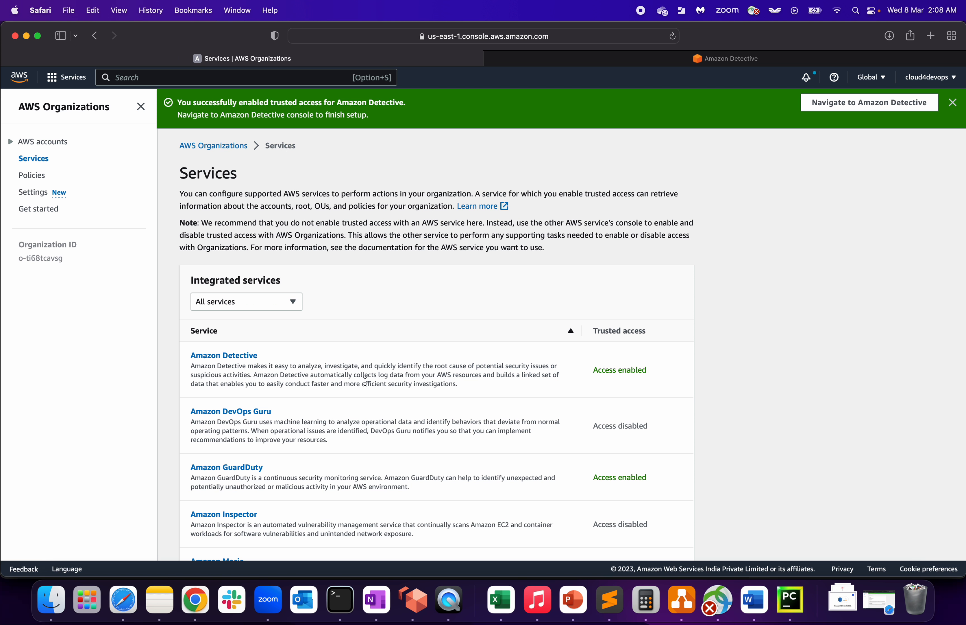
left_click_drag(650, 370, 578, 373)
left_click(628, 379)
left_click_drag(598, 370, 647, 371)
Disable trusted access for Amazon Detective, confirming with "disable", and return to the Services page
left_click(241, 360)
left_click(621, 251)
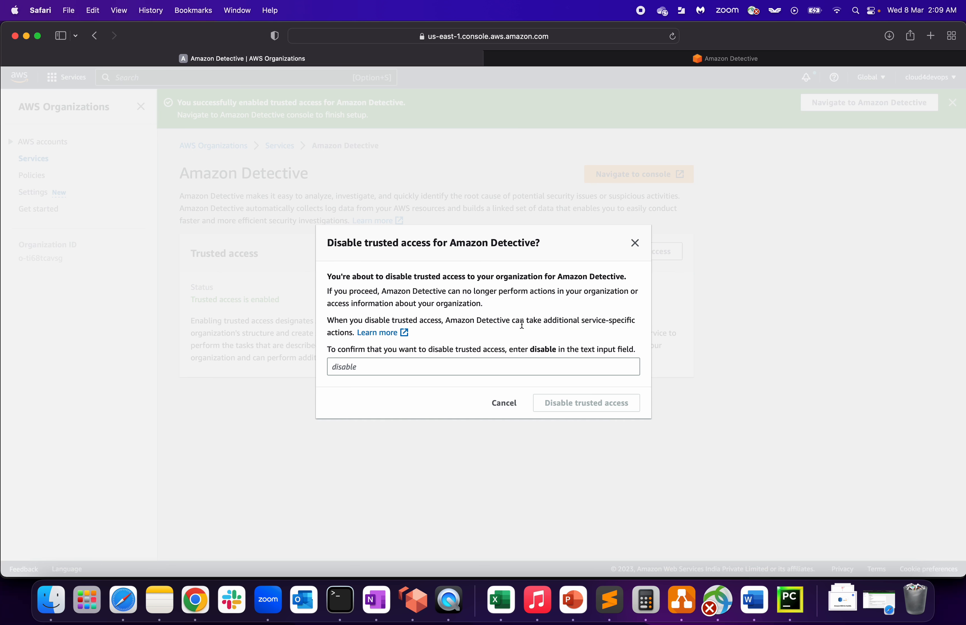
left_click(364, 367)
type("diable")
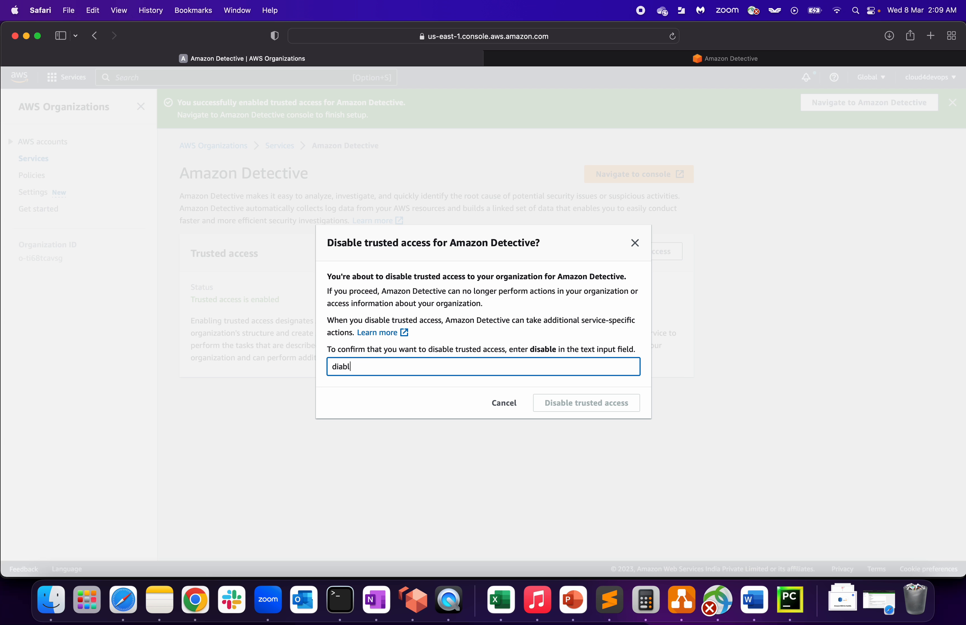
key("BackSpace")
key("BackSpace")
key("BackSpace")
key("BackSpace")
type("sable")
left_click(598, 400)
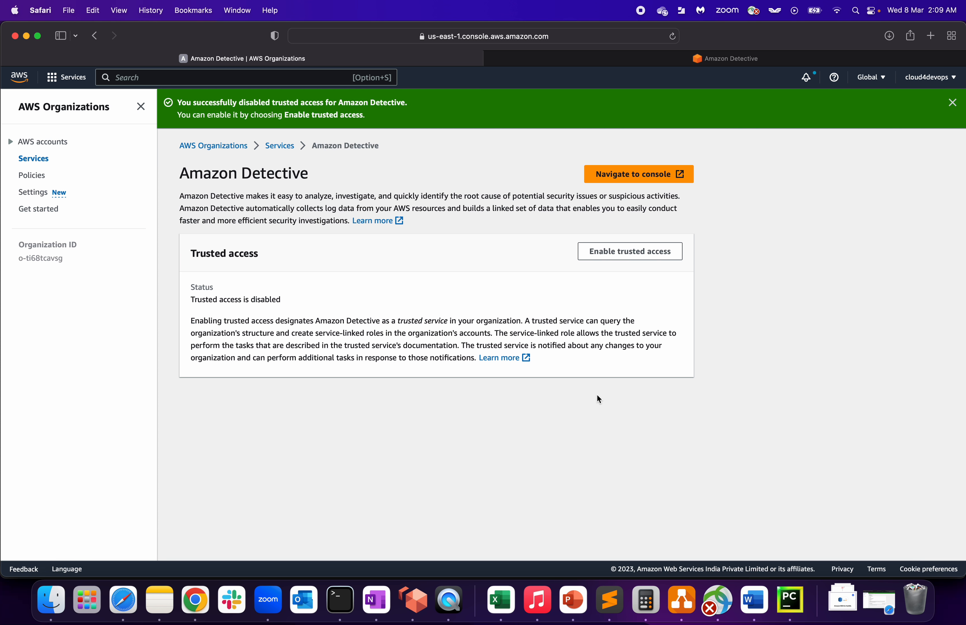
left_click(270, 146)
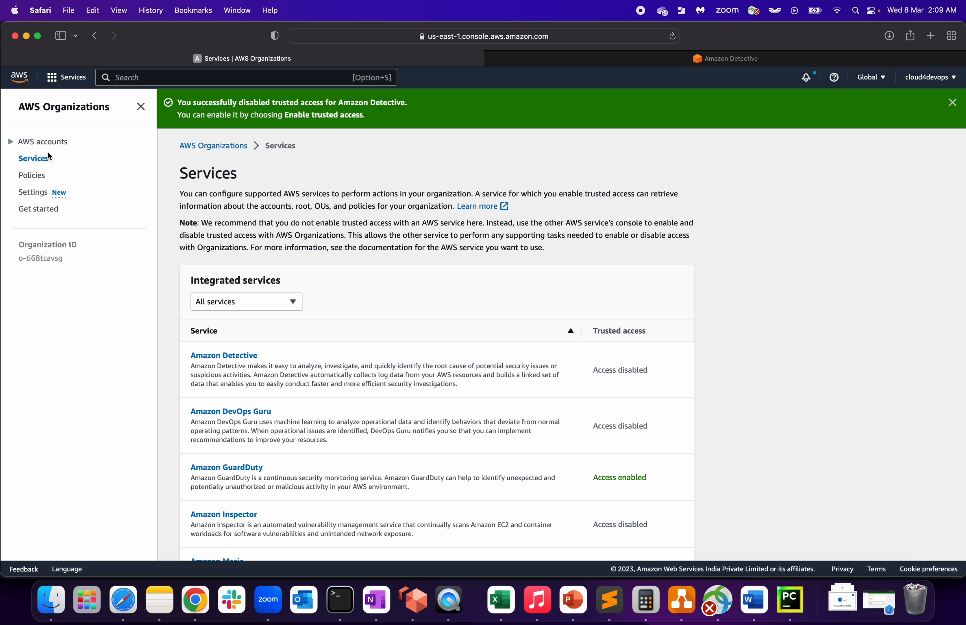
Open the AWS accounts page and review the organizational structure under Root, marking the LGTICW-2 and cloud4devops accounts before collapsing Root
left_click(46, 142)
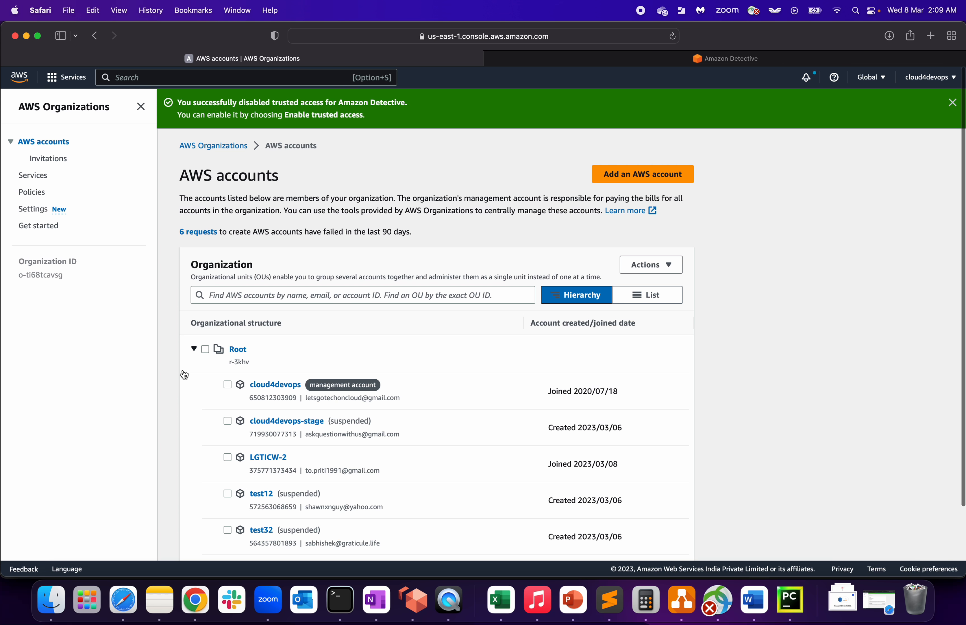
scroll(328, 337, "down", 3)
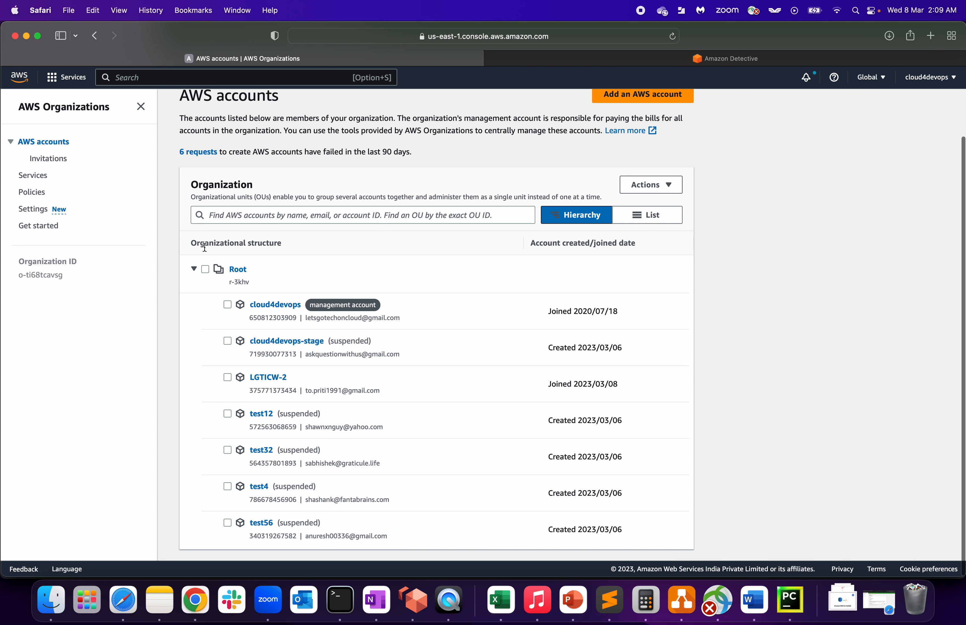
left_click_drag(191, 243, 294, 243)
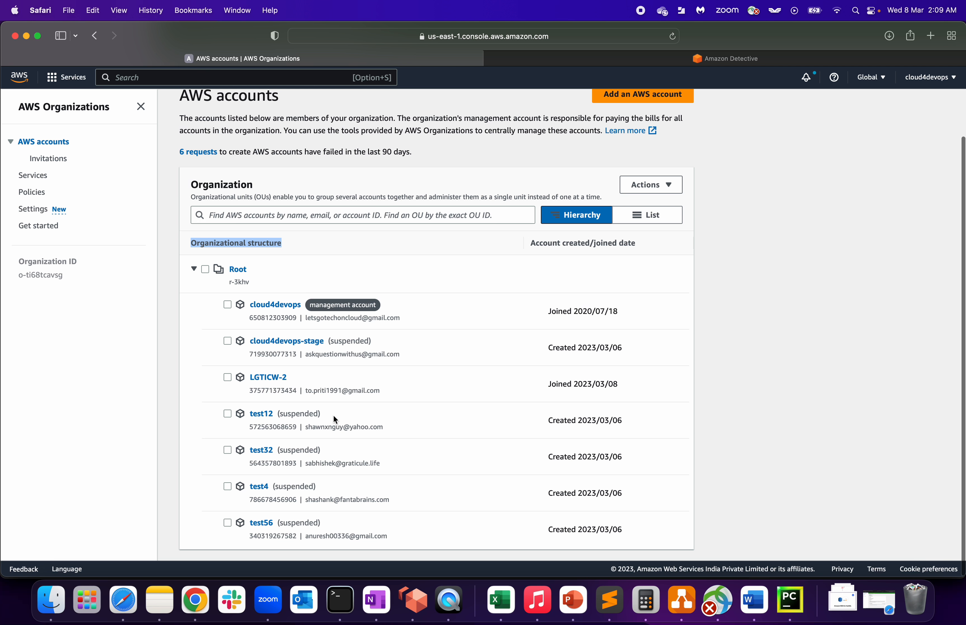
left_click(227, 378)
left_click(228, 304)
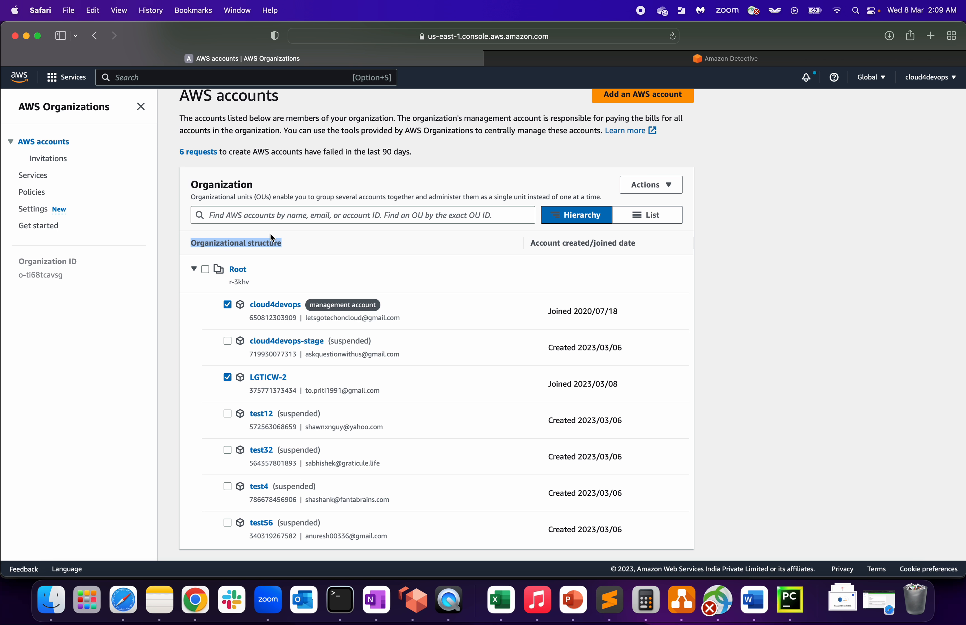
left_click_drag(192, 243, 289, 243)
left_click(194, 268)
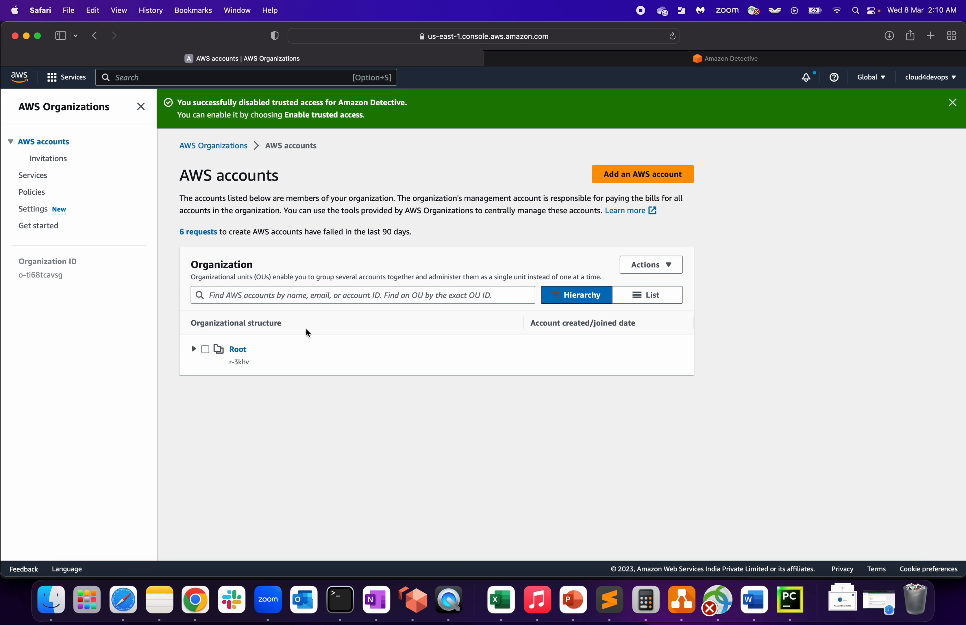
Create a new organizational unit named "stage" under Root
left_click(206, 349)
left_click(653, 266)
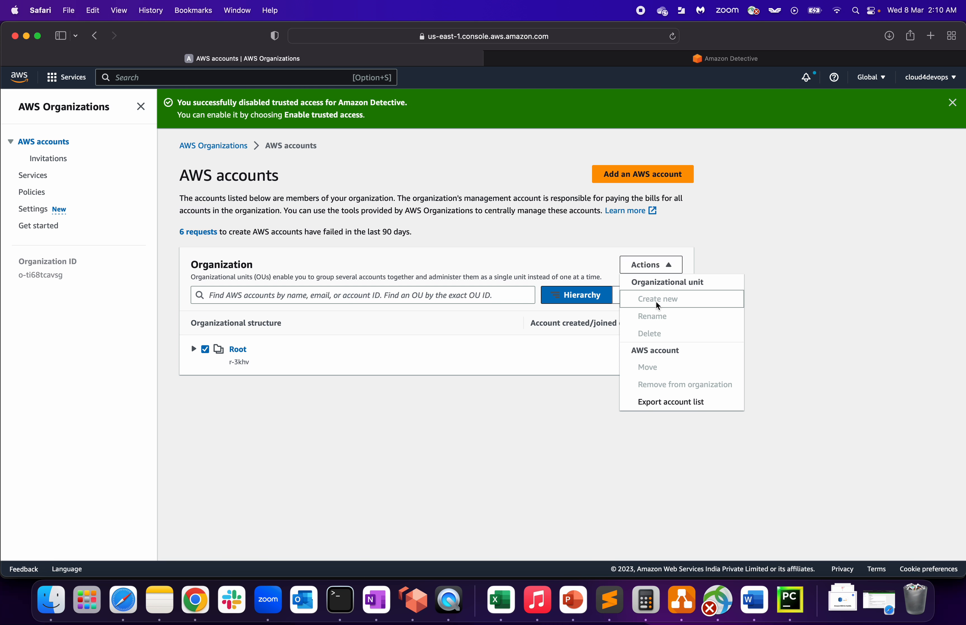
left_click(209, 358)
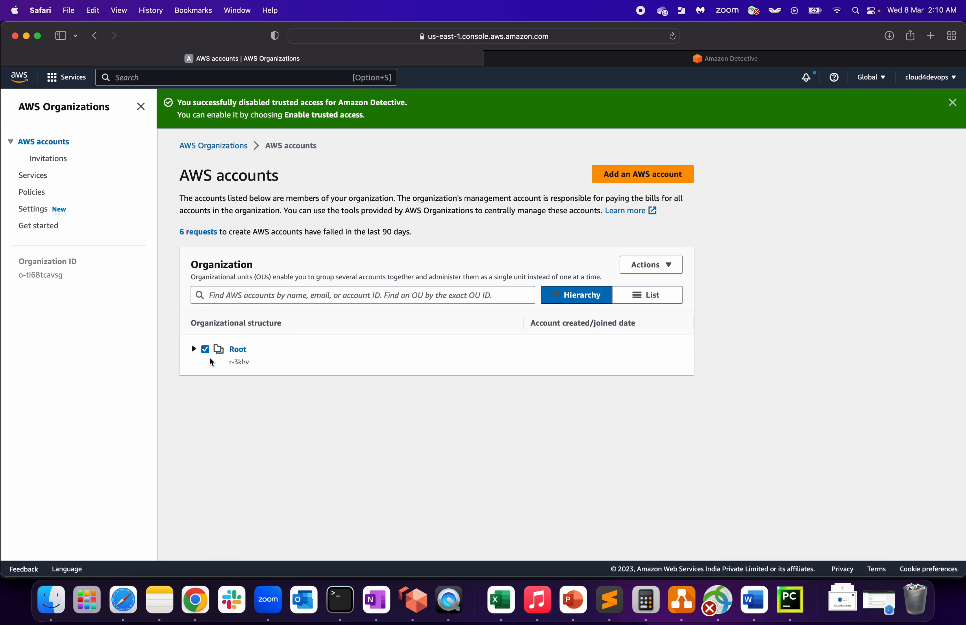
left_click(194, 350)
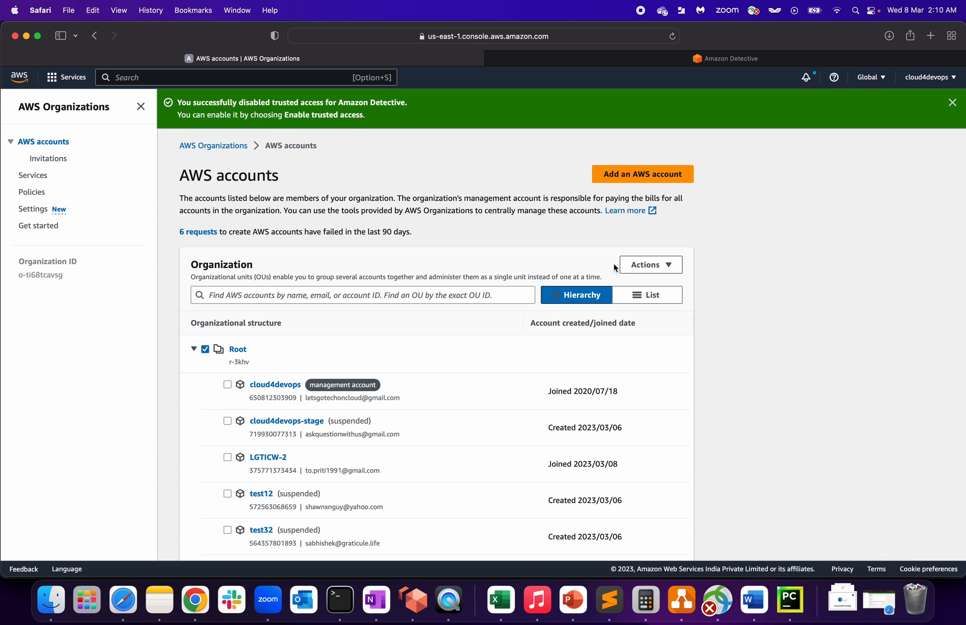
left_click(634, 267)
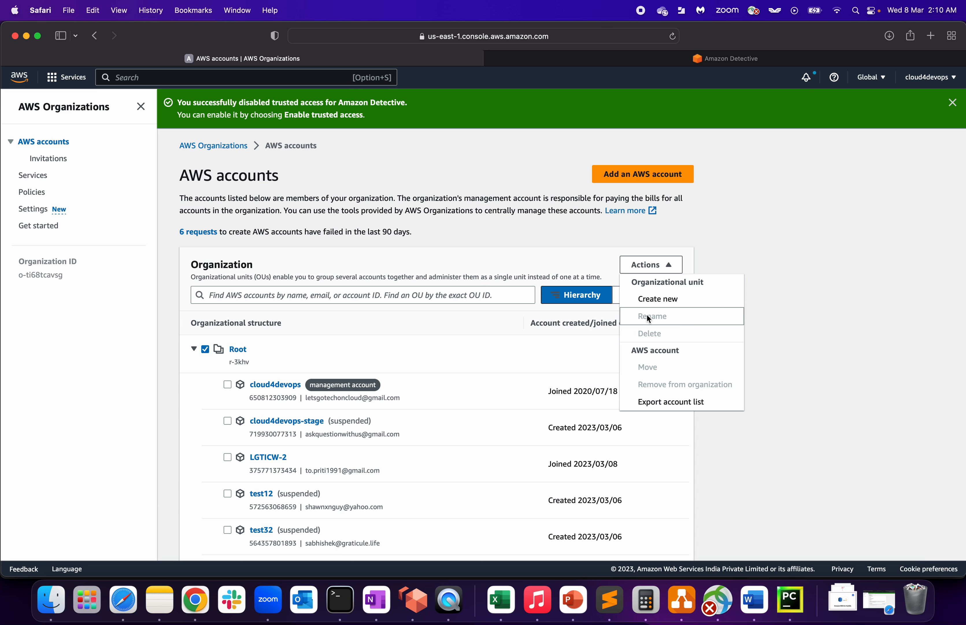
left_click(668, 300)
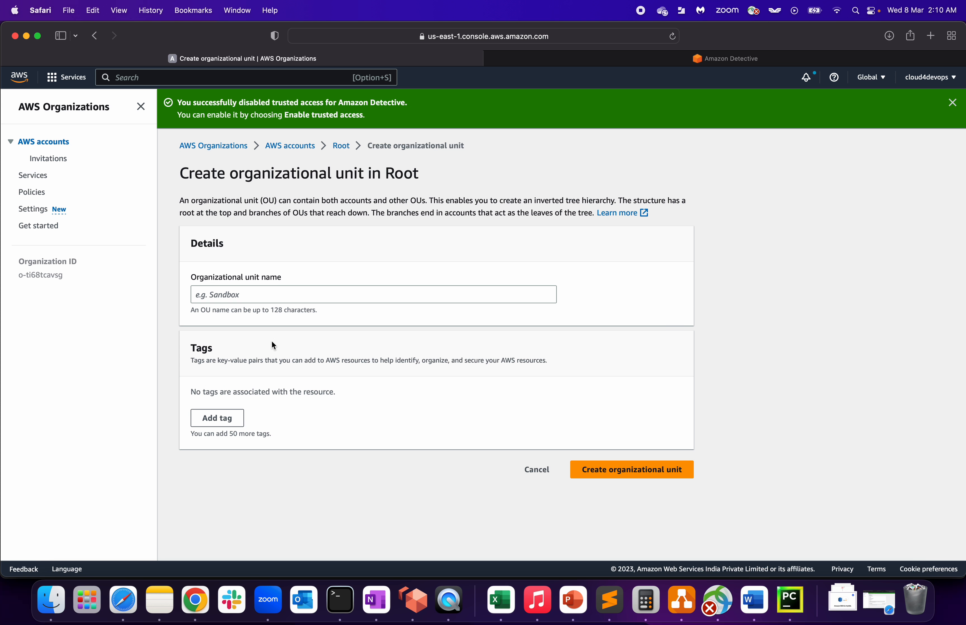
left_click(235, 299)
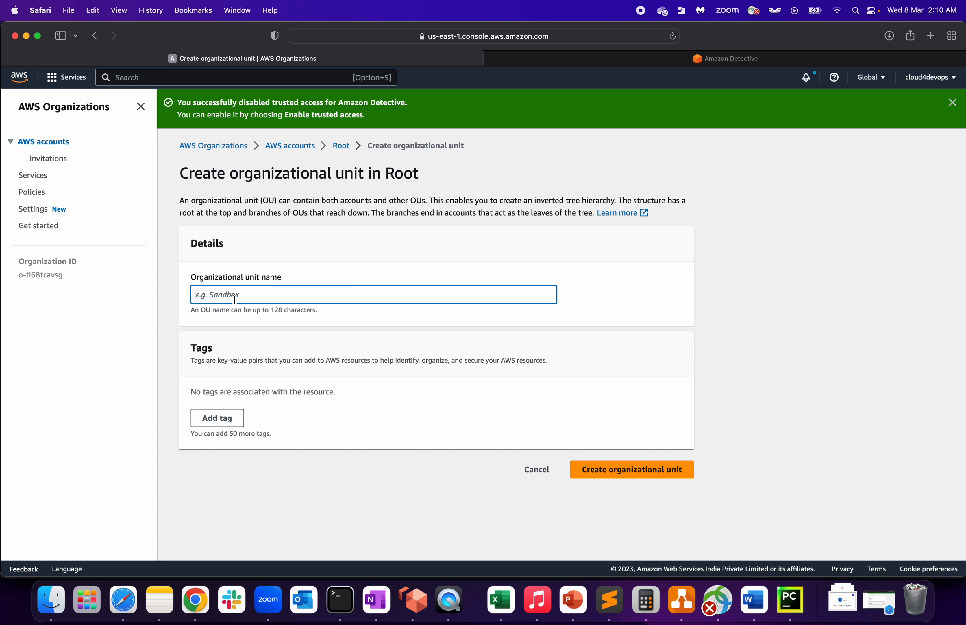
type("stage")
left_click(620, 468)
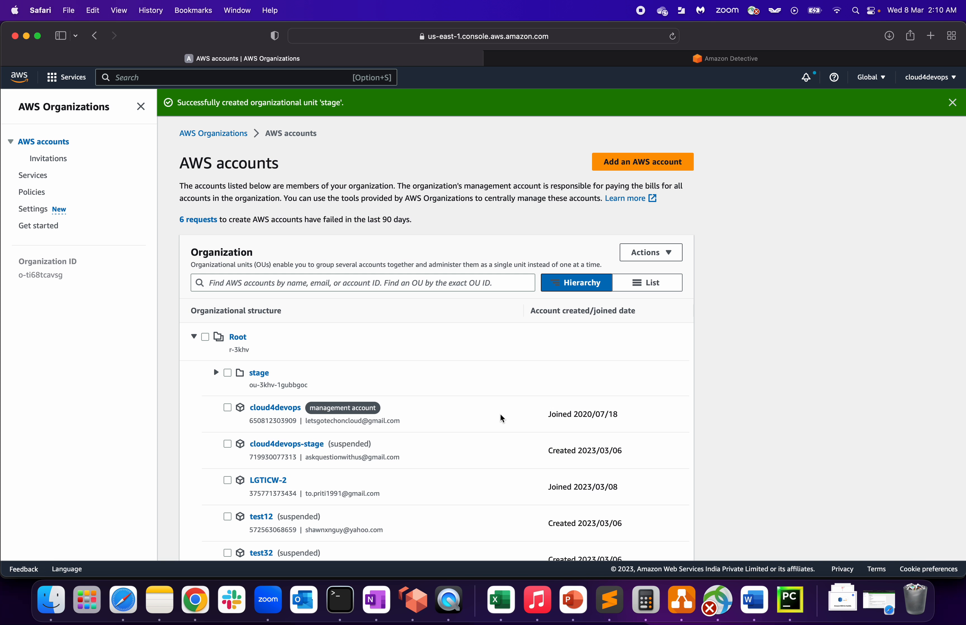
Check the contents of the stage organizational unit and move the LGTICW-2 account from Root into it
scroll(296, 365, "down", 3)
left_click(216, 279)
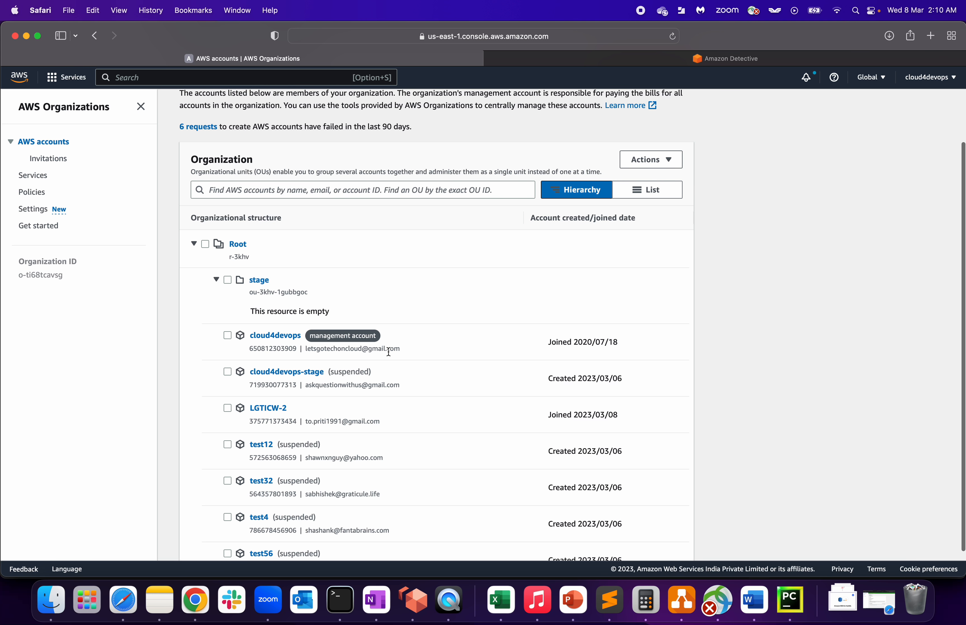
scroll(393, 360, "down", 1)
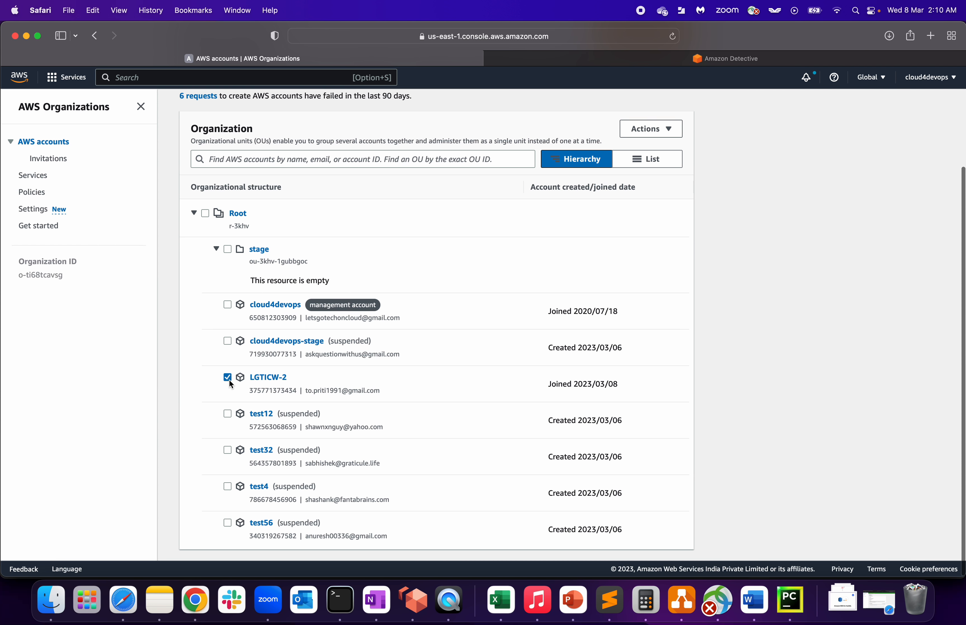
left_click(650, 128)
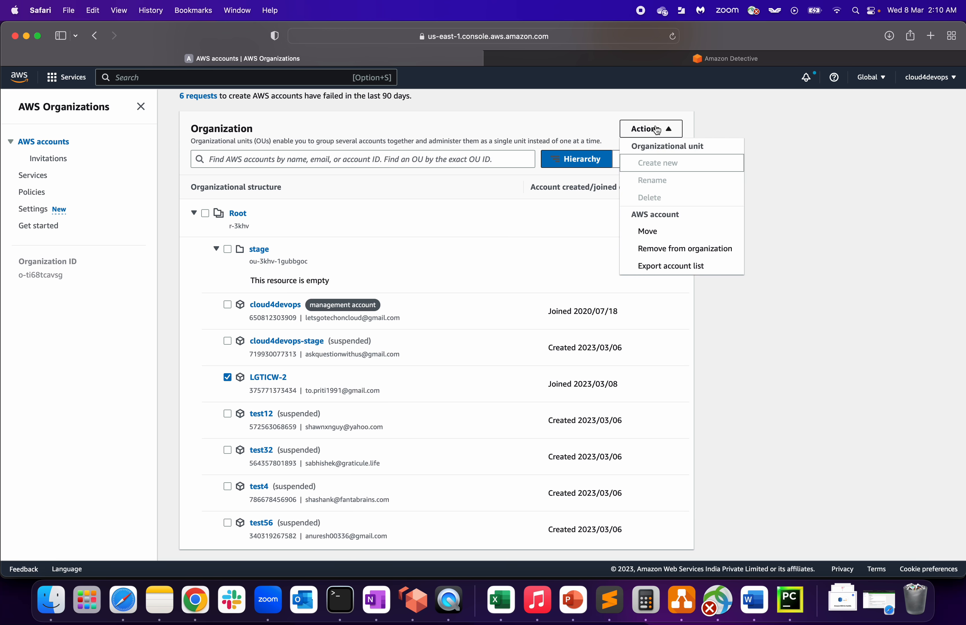
left_click(657, 231)
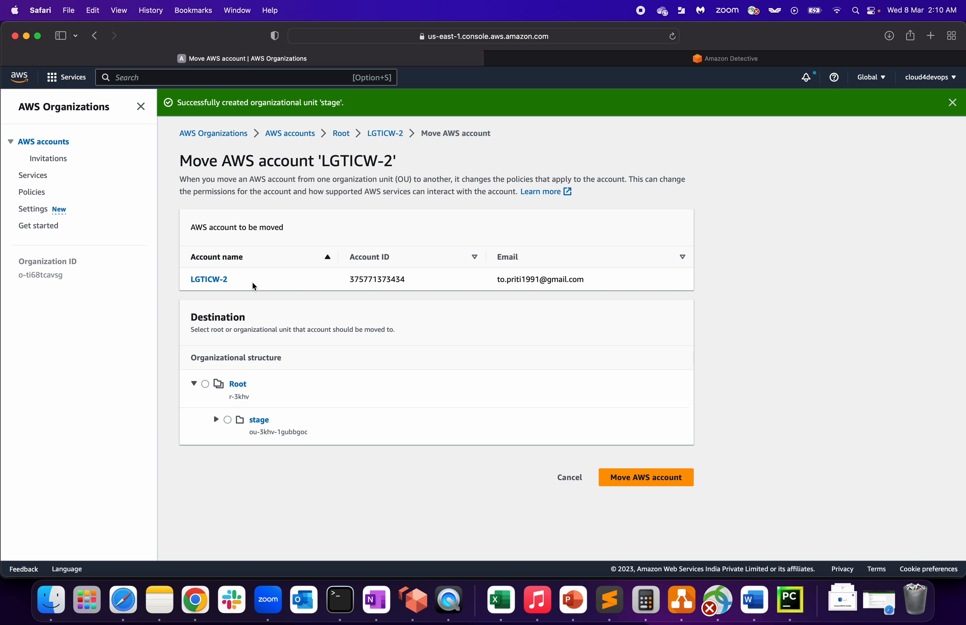
left_click(227, 419)
left_click(648, 478)
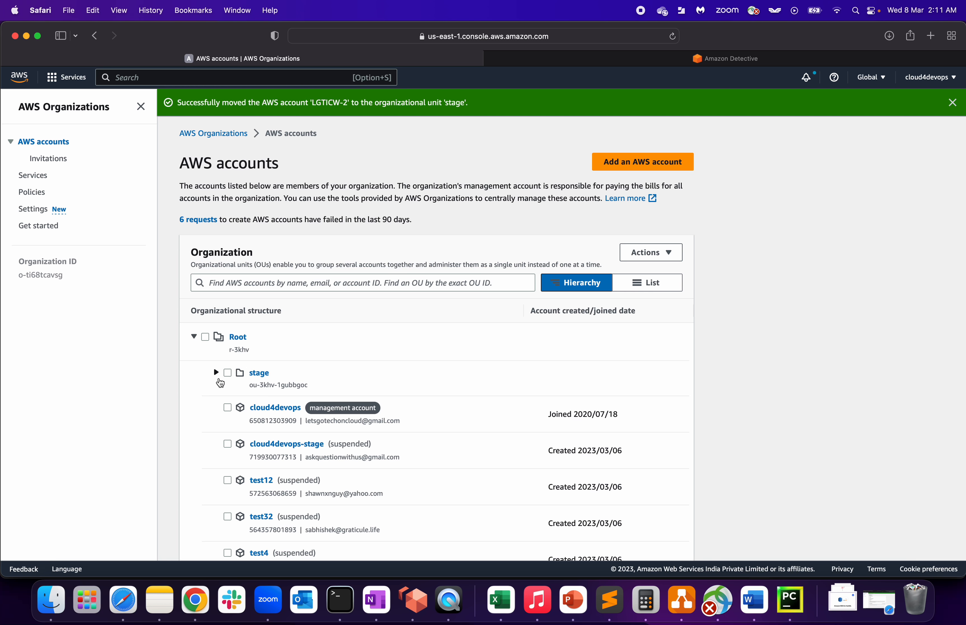
Review the accounts directly under Root, and expand the stage organizational unit to check its member account before collapsing it
scroll(219, 357, "down", 3)
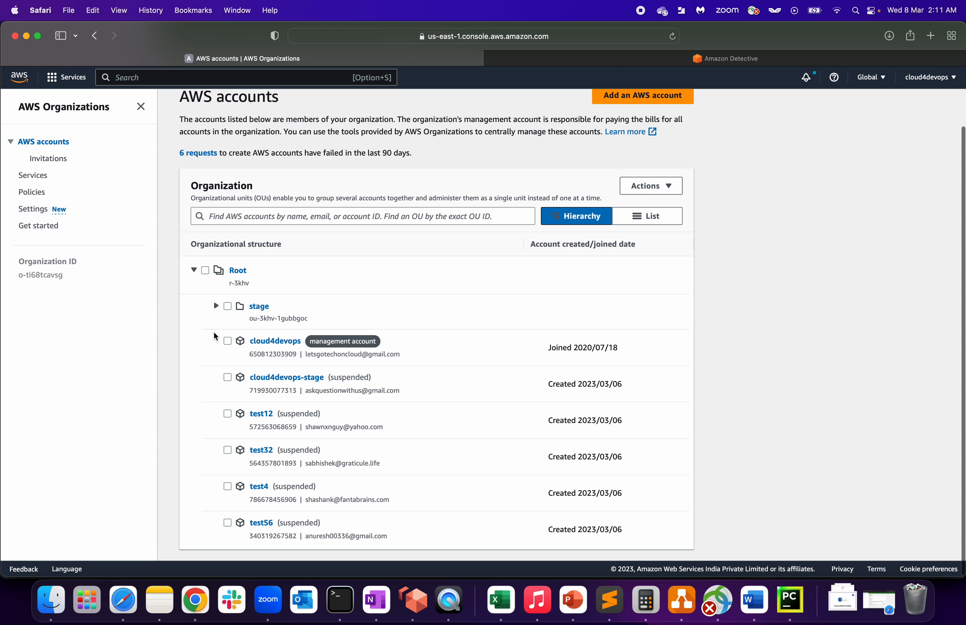
left_click_drag(216, 339, 358, 484)
left_click(767, 482)
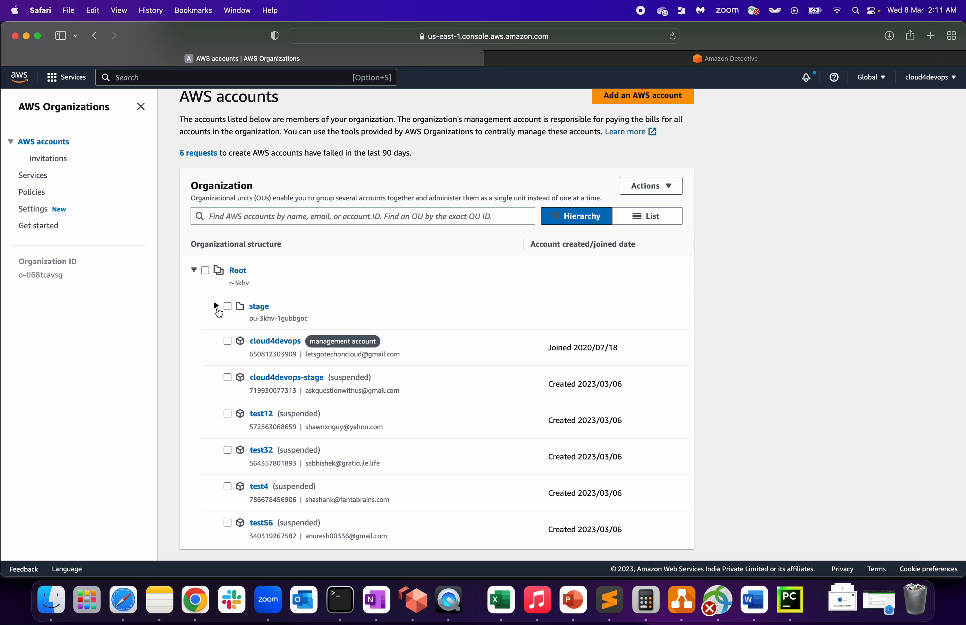
left_click(216, 306)
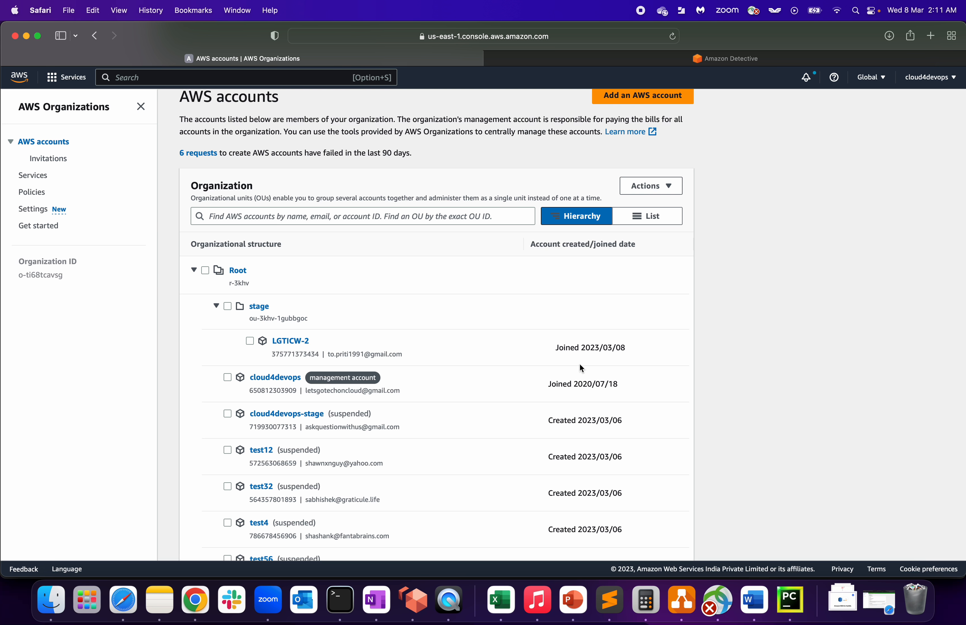
left_click(216, 305)
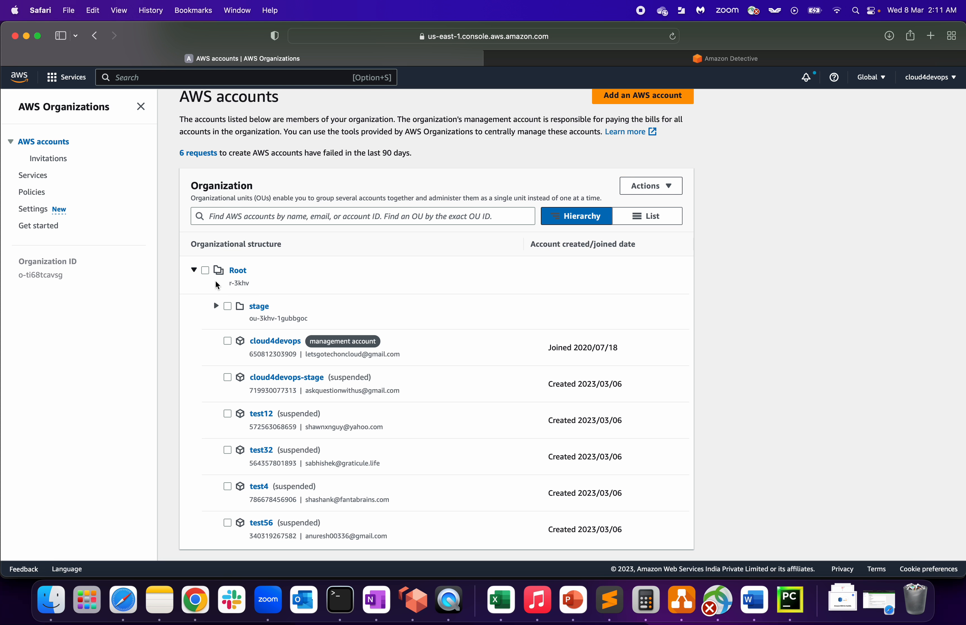
Create a new organizational unit named "Sandbox" under Root
left_click(651, 185)
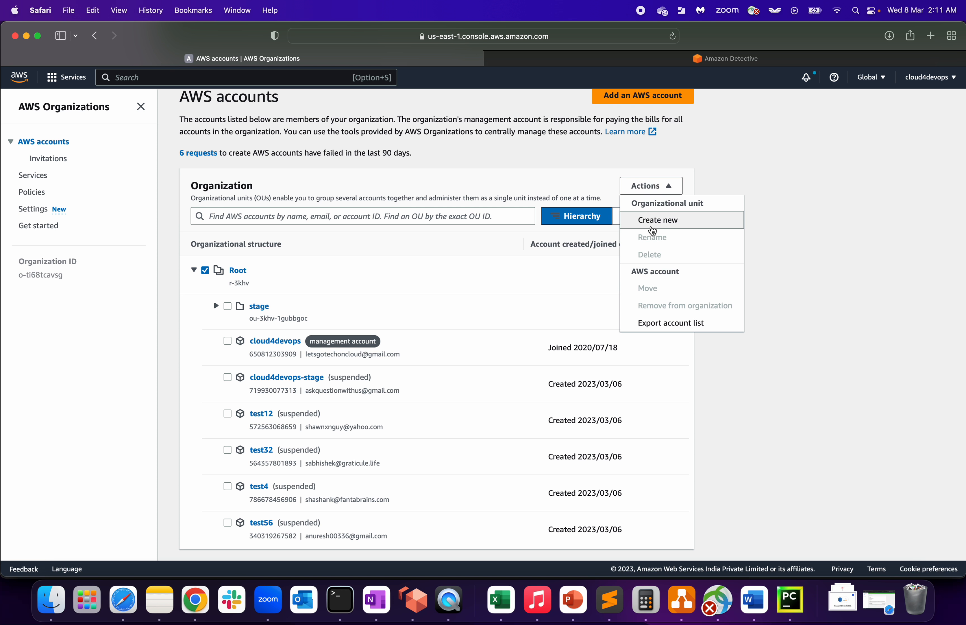
left_click(663, 227)
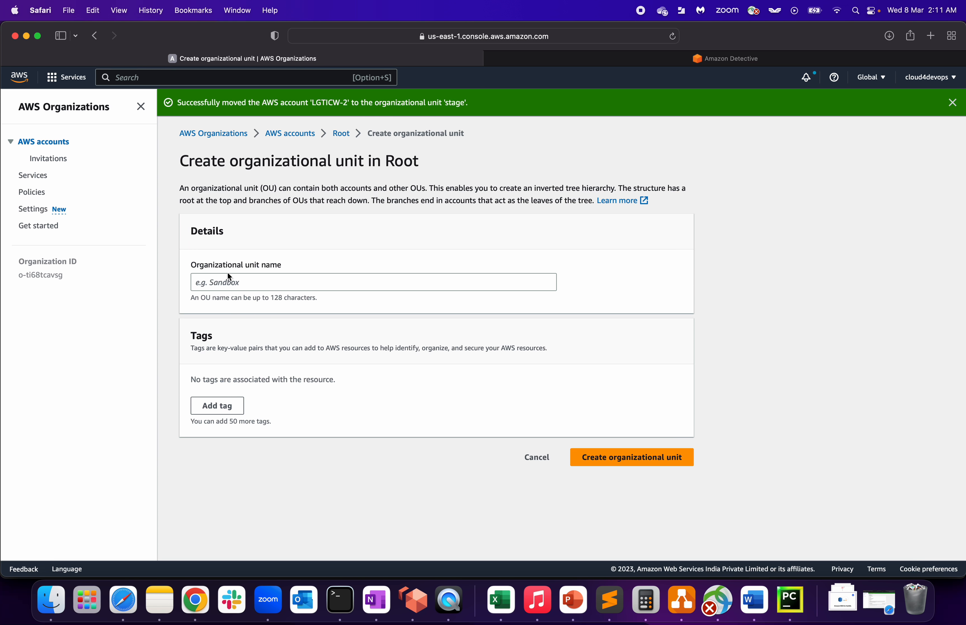
left_click(230, 283)
type("San")
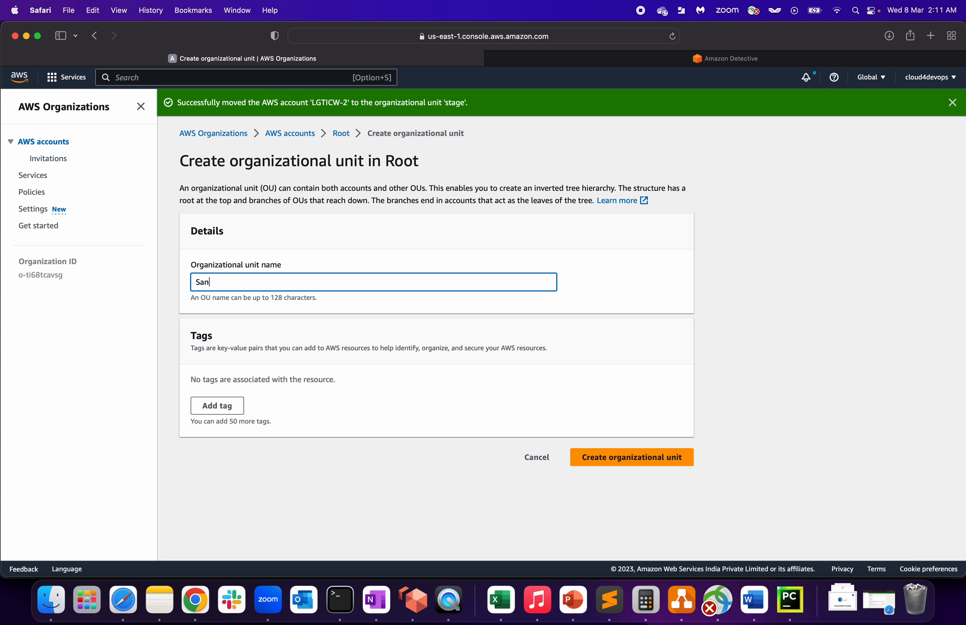
type("dbox")
left_click(646, 456)
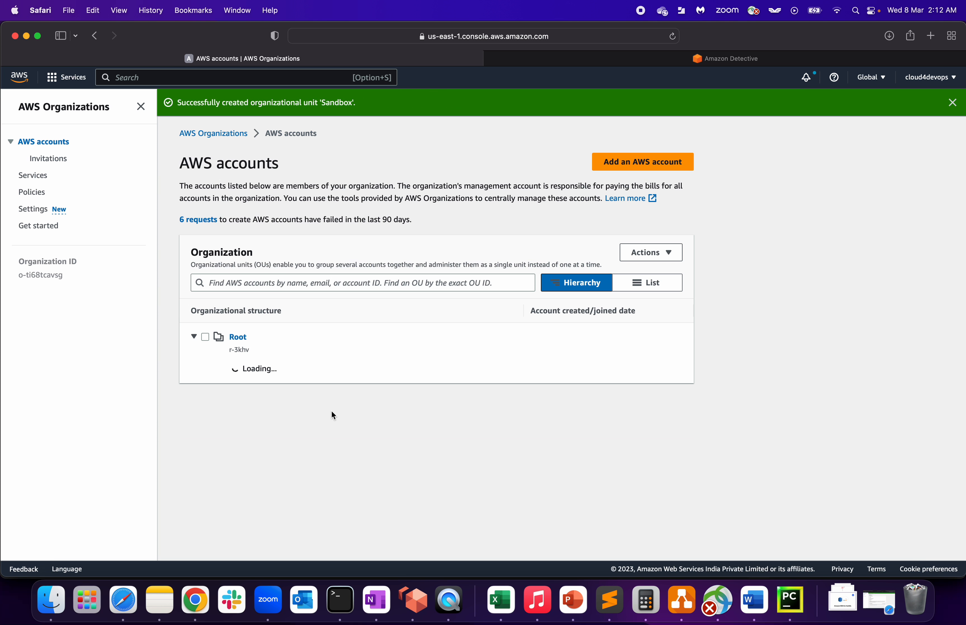
Move the cloud4devops-stage and test12 accounts from Root into the Sandbox organizational unit
scroll(331, 410, "down", 3)
left_click(228, 397)
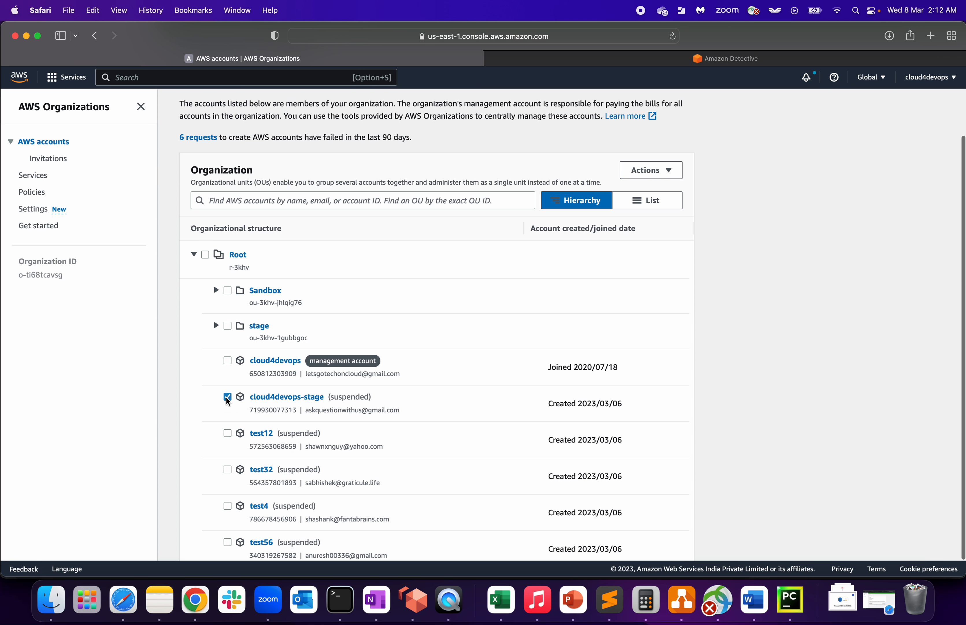
left_click(229, 432)
left_click(651, 171)
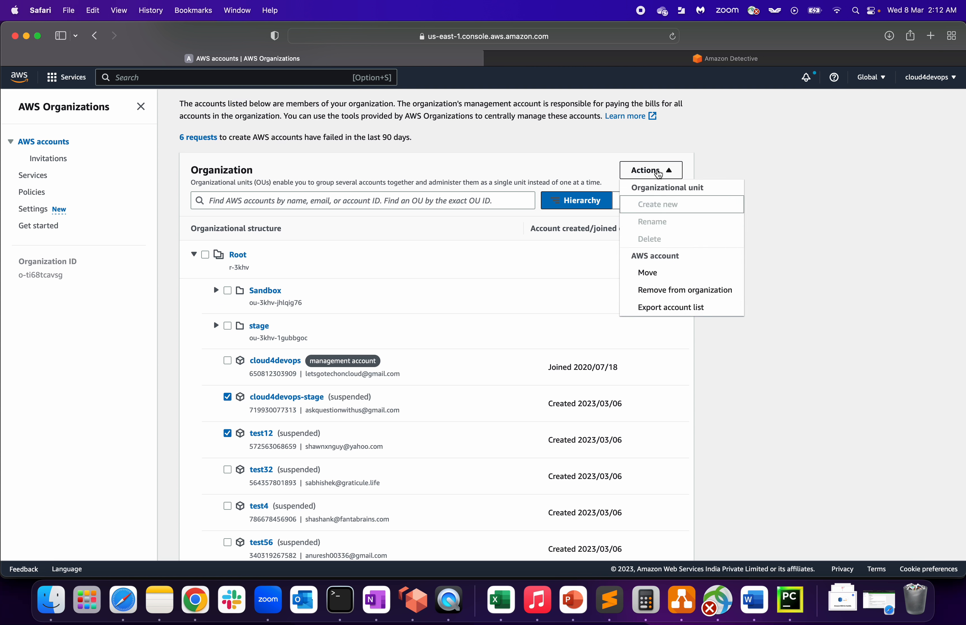
left_click(655, 280)
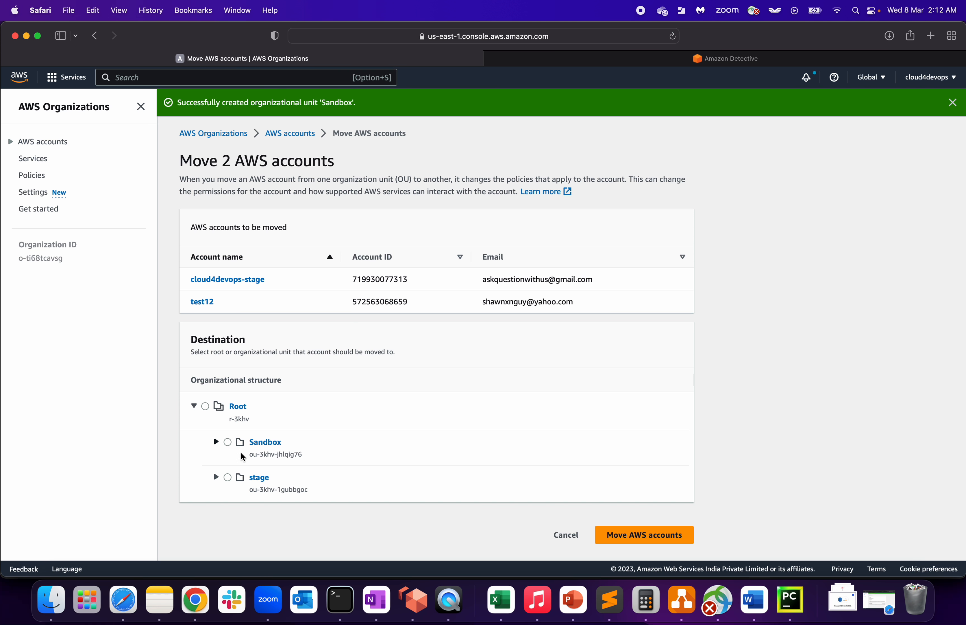
left_click(228, 442)
left_click(667, 535)
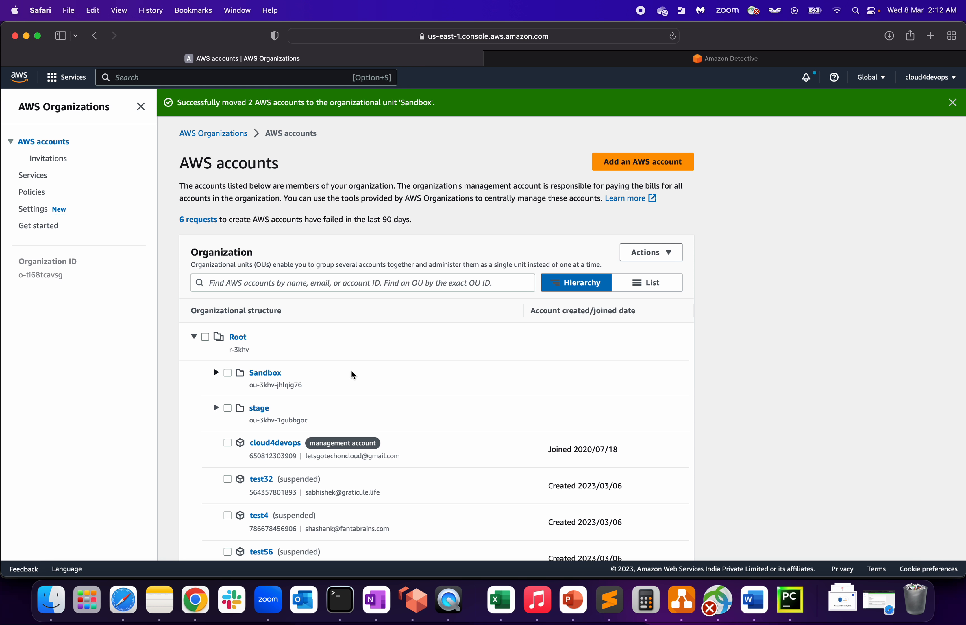
Check the member accounts of the Sandbox and stage organizational units, collapsing each one after viewing it
left_click(216, 343)
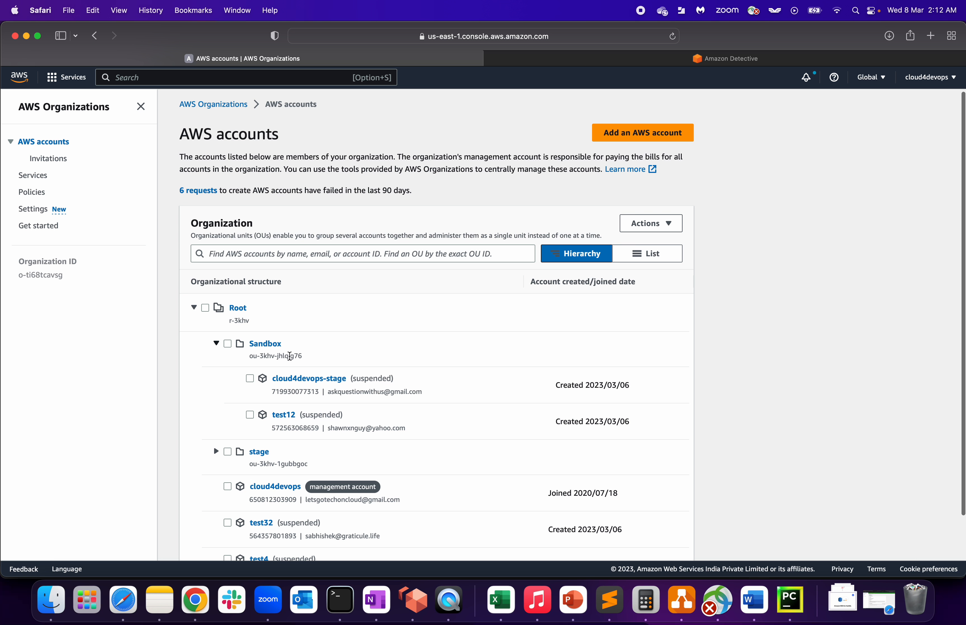
left_click(216, 343)
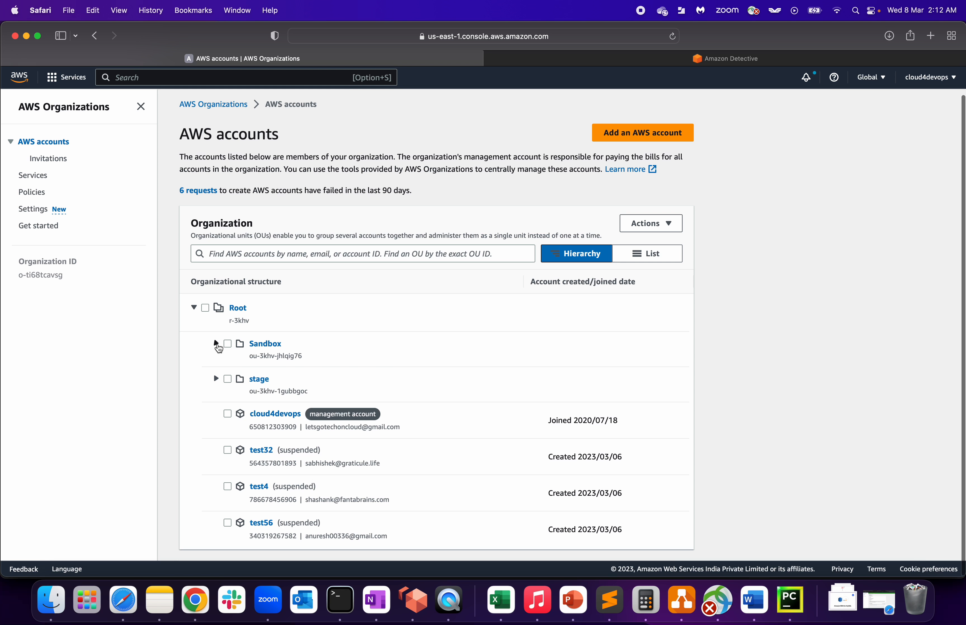
left_click(216, 378)
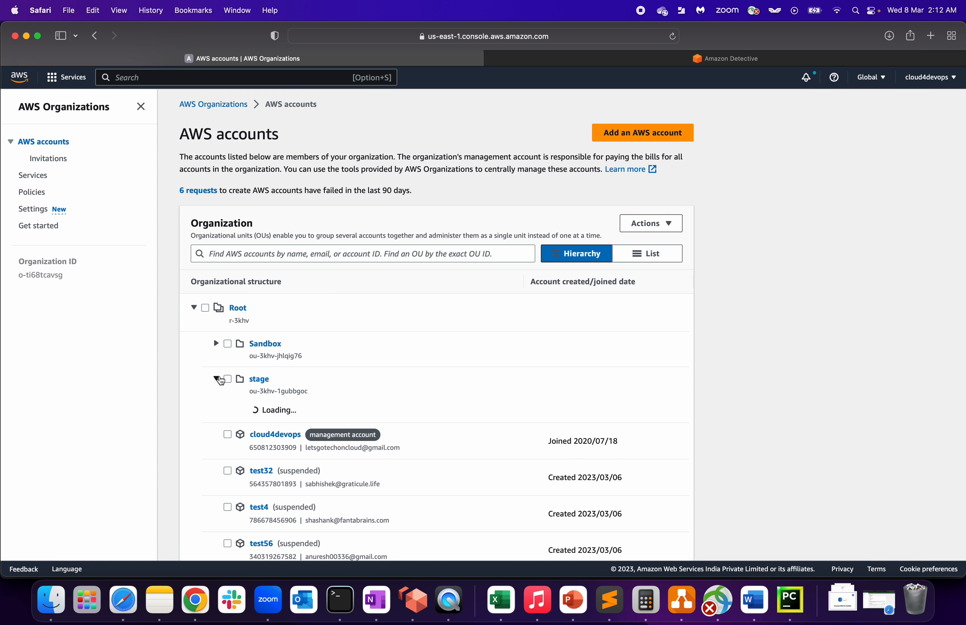
left_click(217, 379)
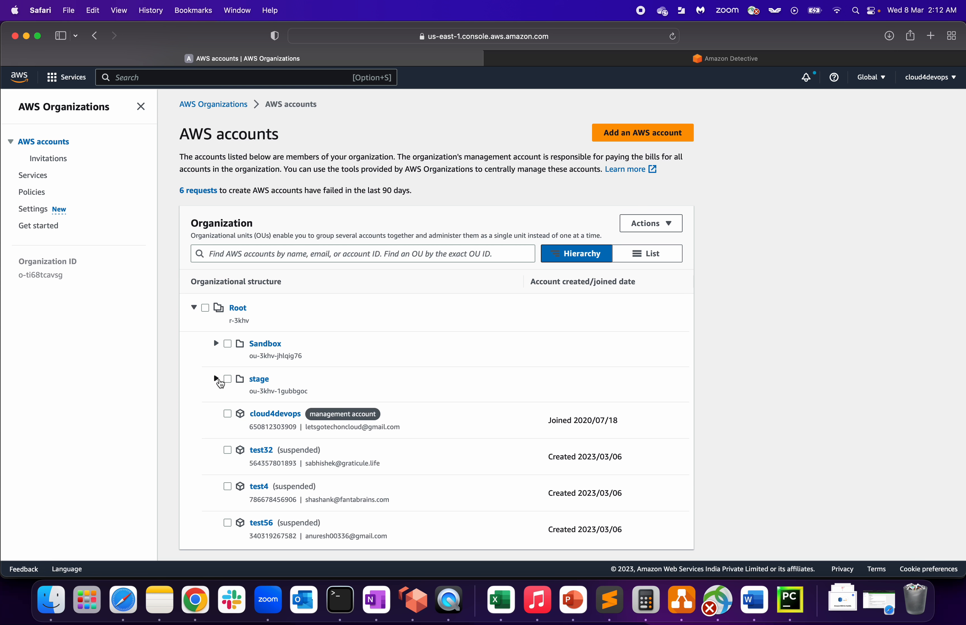
left_click(217, 379)
left_click(216, 379)
Create a nested organizational unit named "test" inside the Sandbox organizational unit
left_click(668, 224)
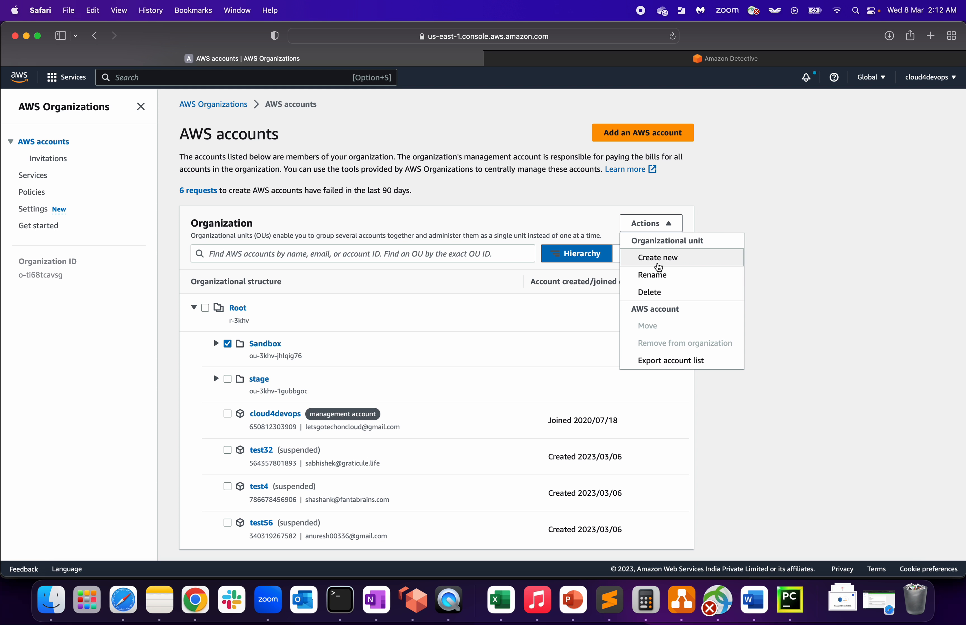
left_click(659, 263)
left_click(216, 287)
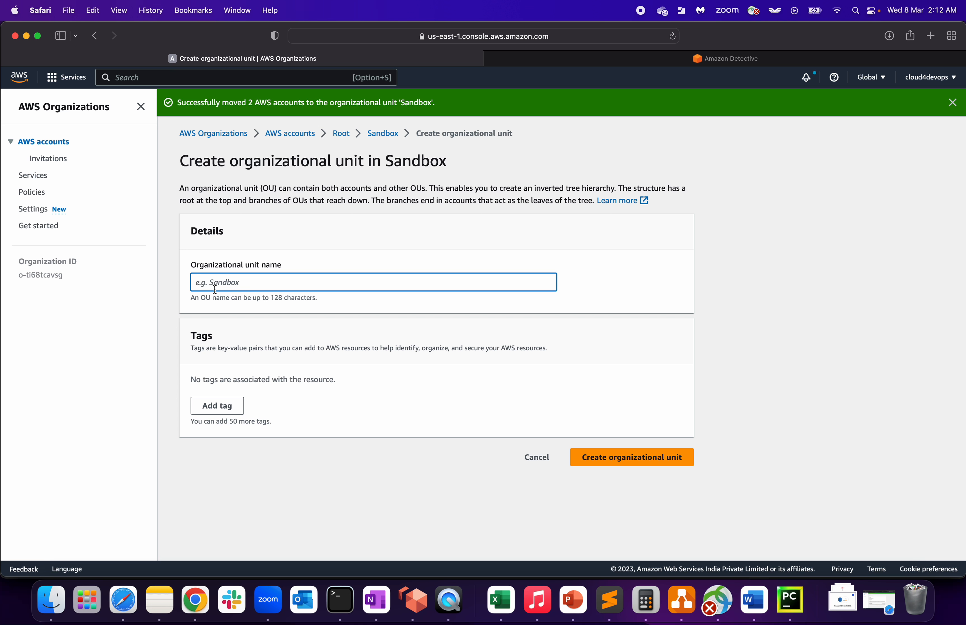
type("test")
left_click(605, 460)
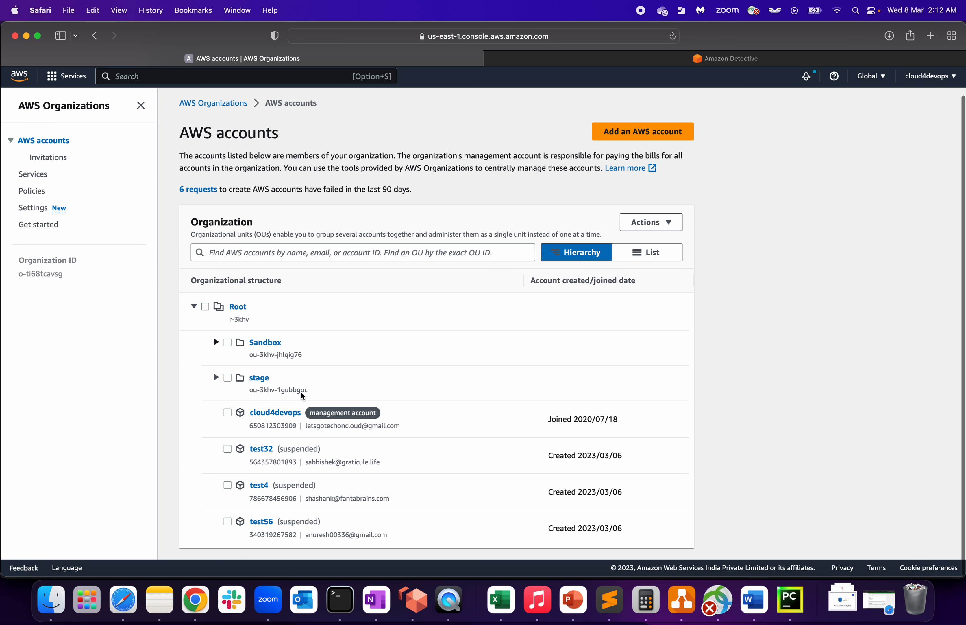
Move the cloud4devops-stage account from Sandbox into its nested test organizational unit
left_click(216, 342)
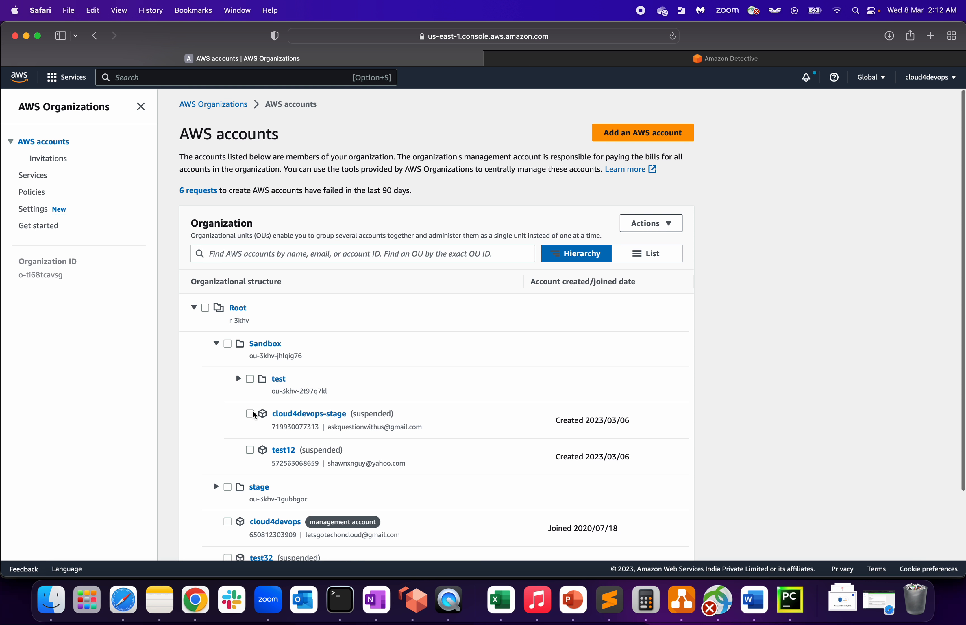
left_click(253, 414)
left_click(669, 223)
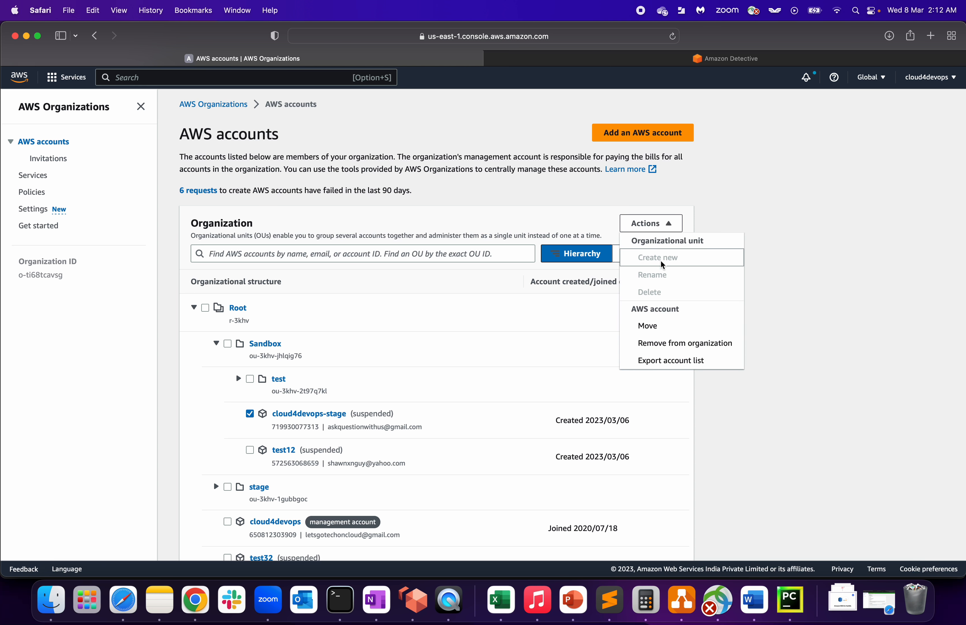
left_click(650, 326)
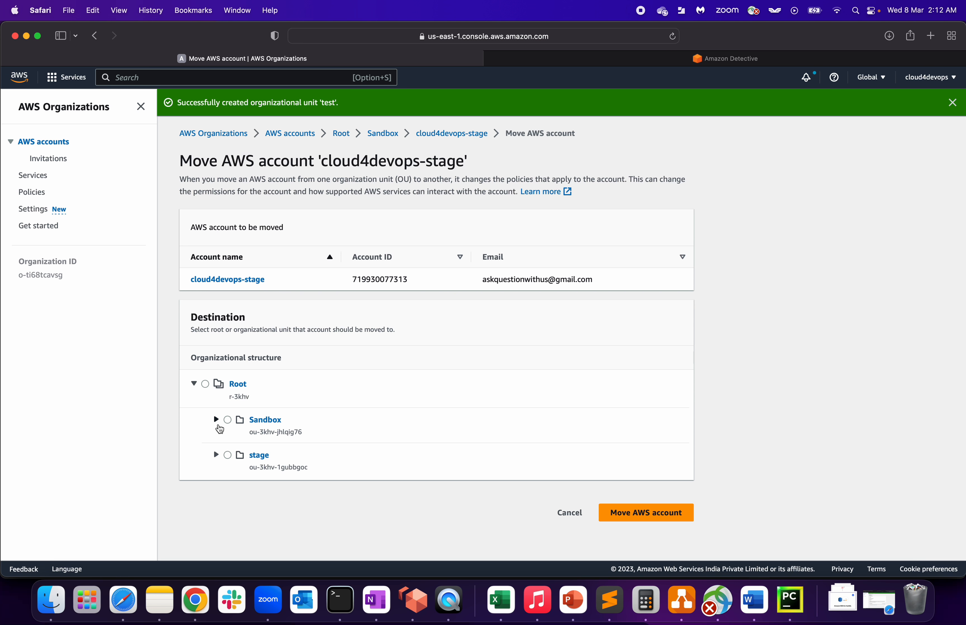
left_click(216, 419)
left_click(250, 456)
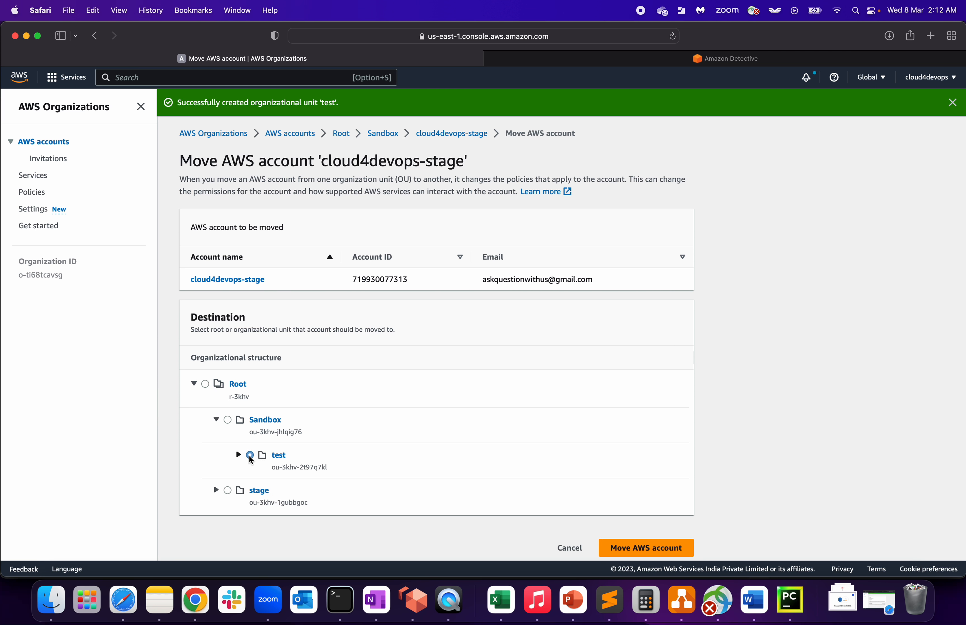
left_click(638, 547)
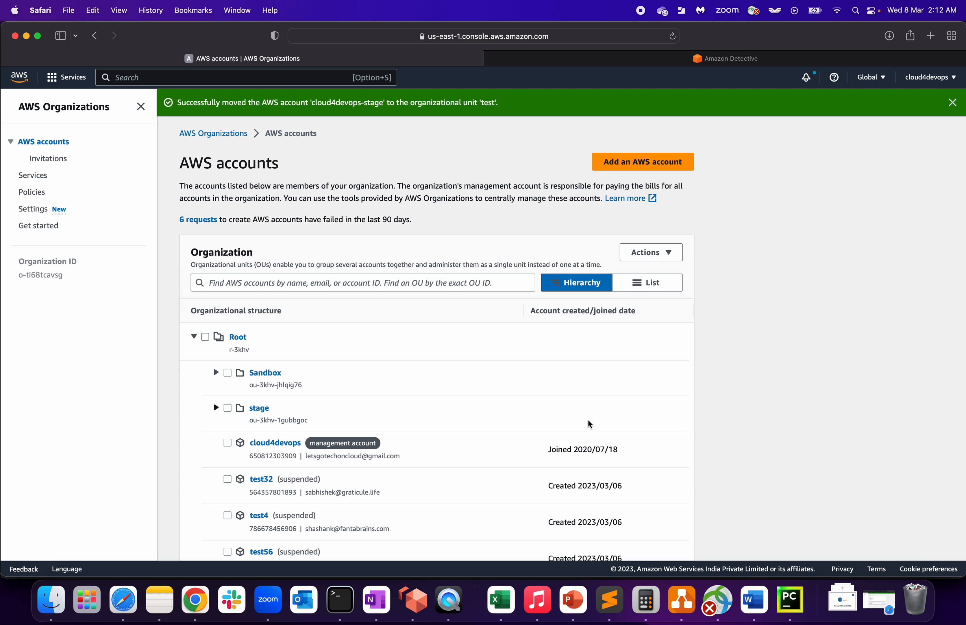
Review the accounts nested under Sandbox, test and stage in the organizational structure, and collapse Sandbox and stage again
left_click(216, 372)
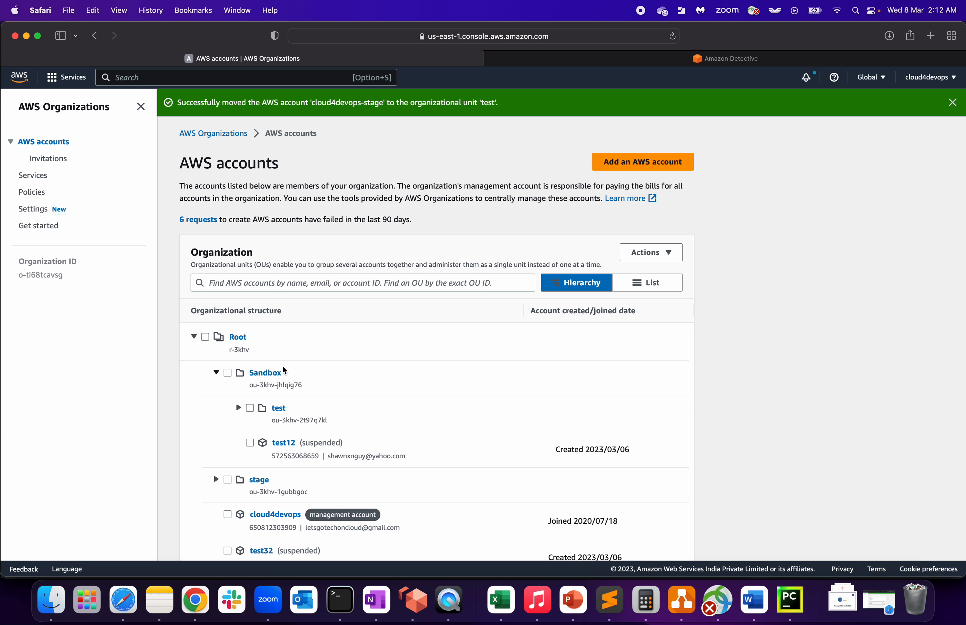
left_click(239, 408)
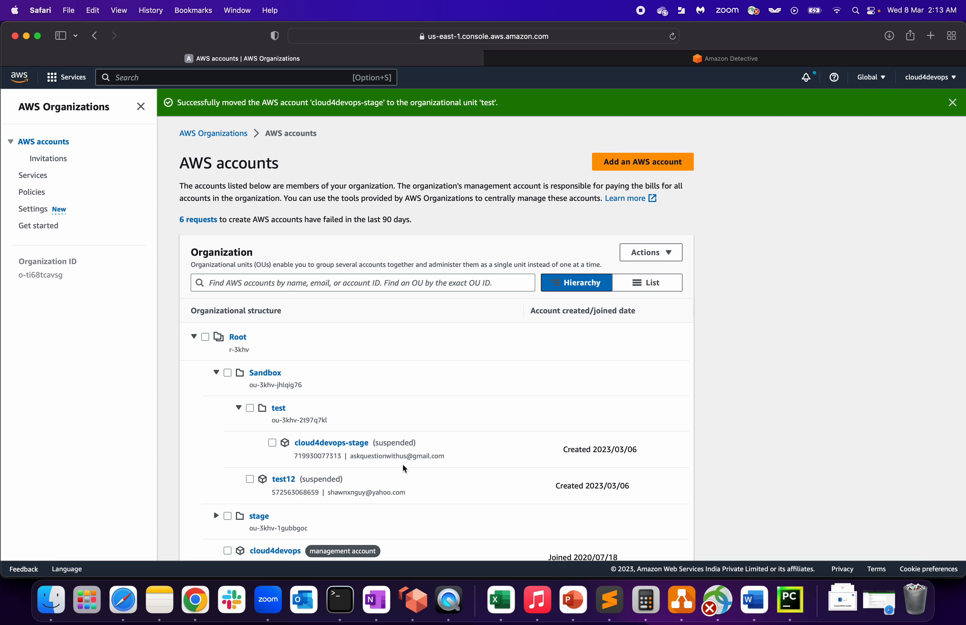
scroll(404, 468, "down", 3)
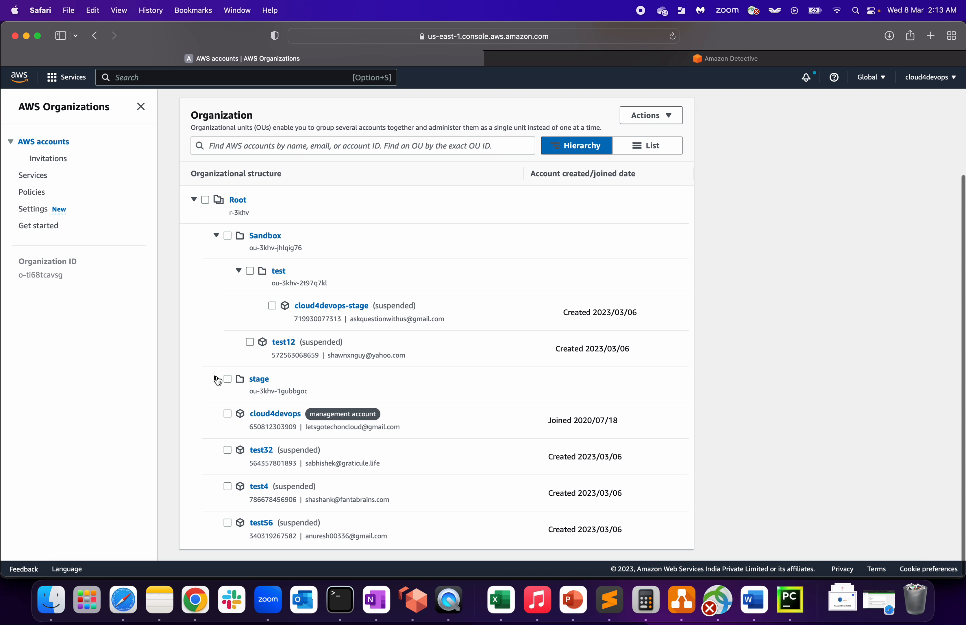
left_click(217, 379)
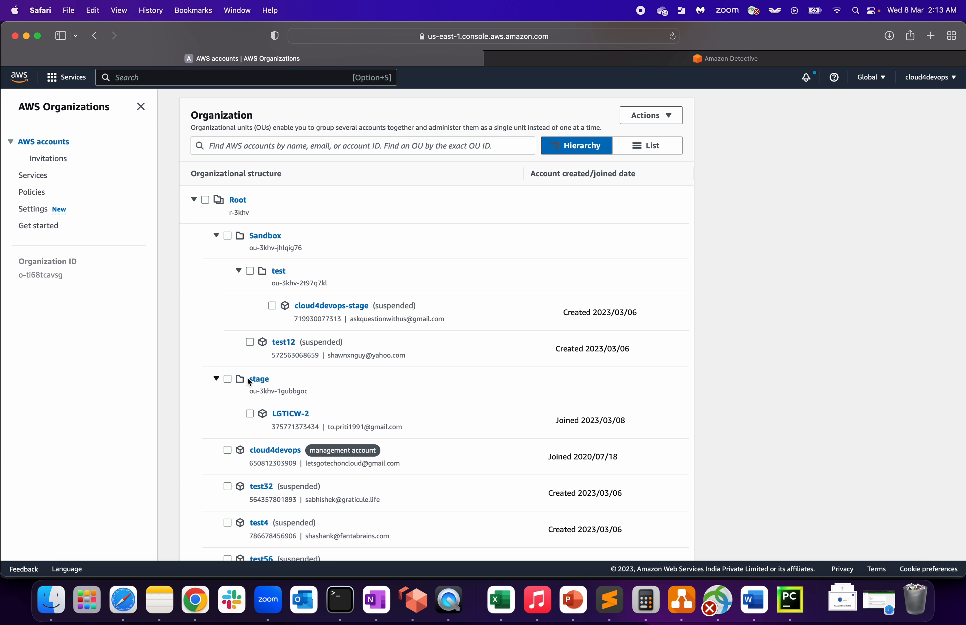
left_click_drag(267, 414, 338, 413)
left_click(217, 237)
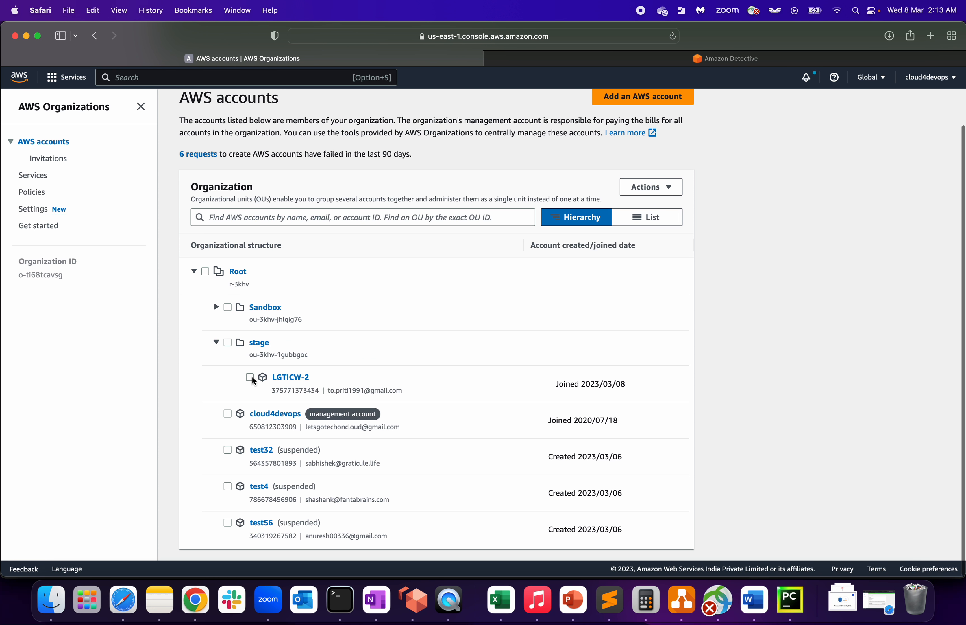
left_click(216, 342)
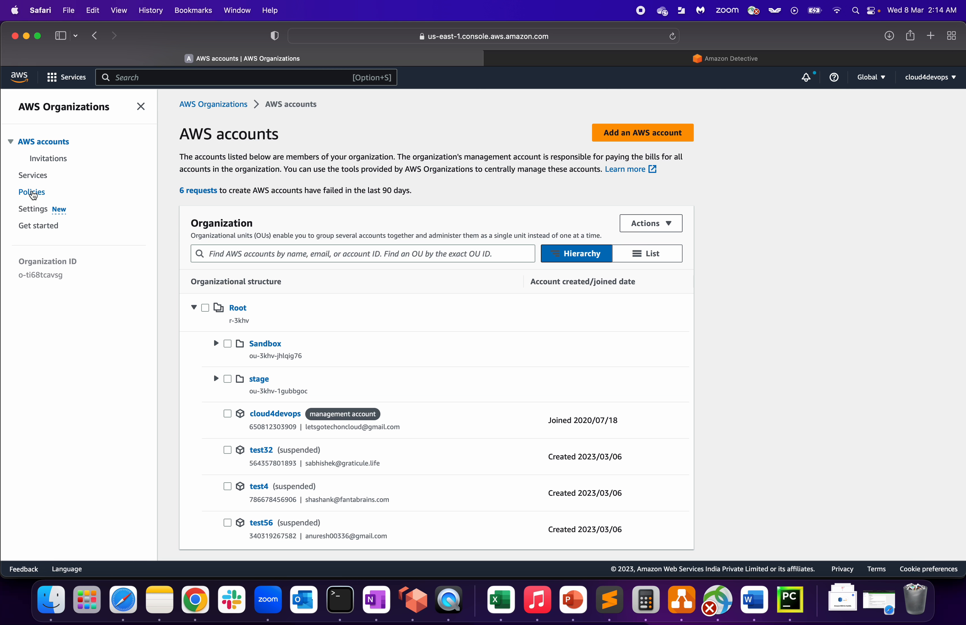
Look over the organization's policy types, its AWS accounts and its integrated services
left_click(33, 194)
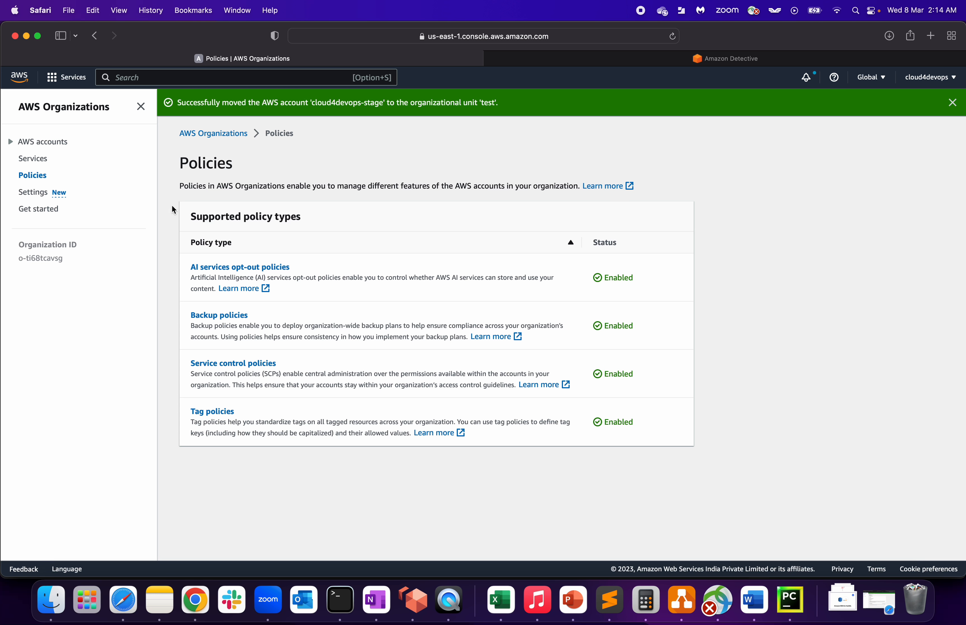
left_click(43, 143)
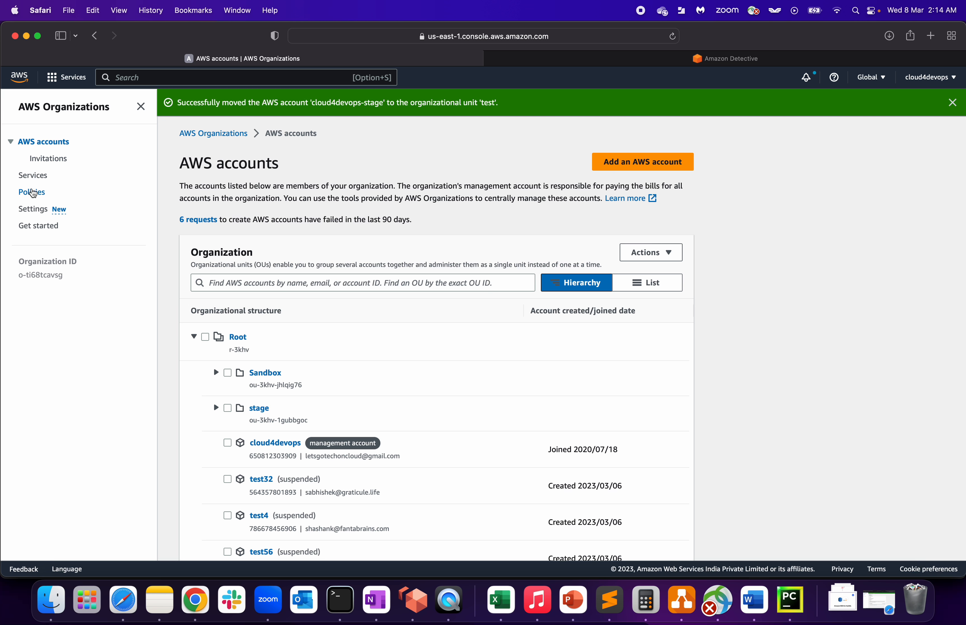
left_click(34, 175)
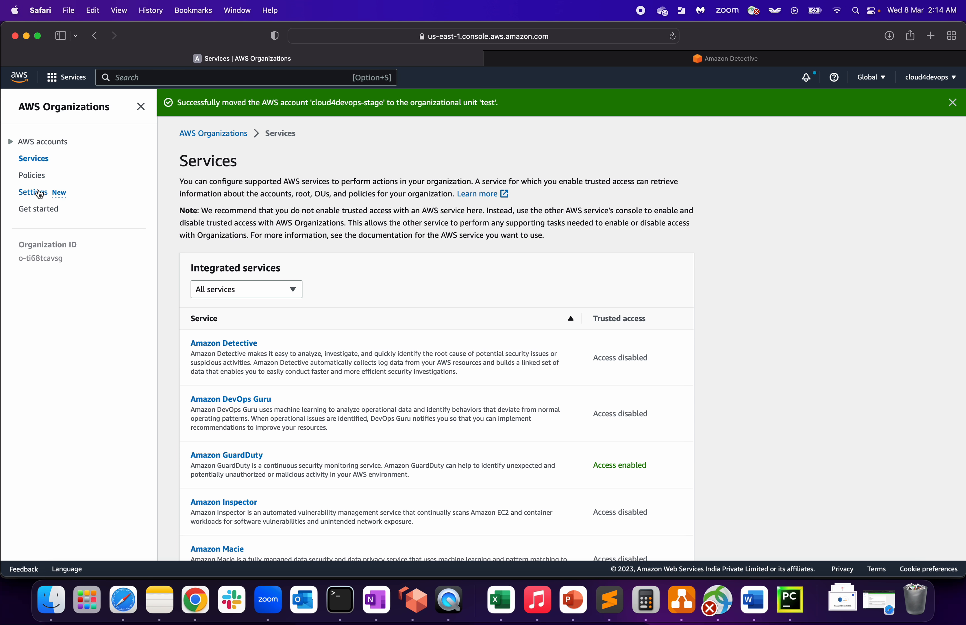
Start a new service control policy in the organization and name it test-policy
left_click(34, 176)
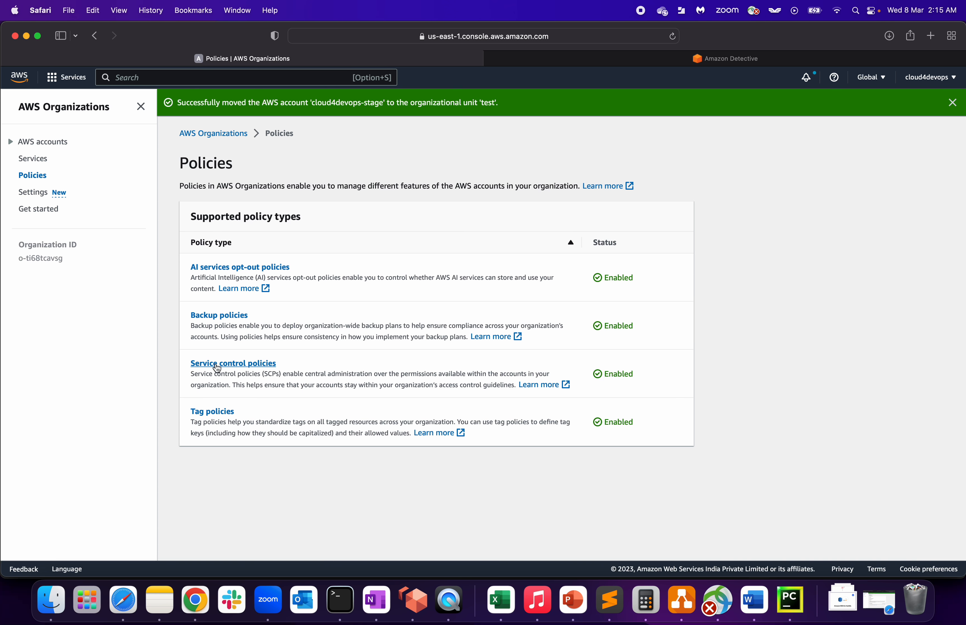
left_click(252, 365)
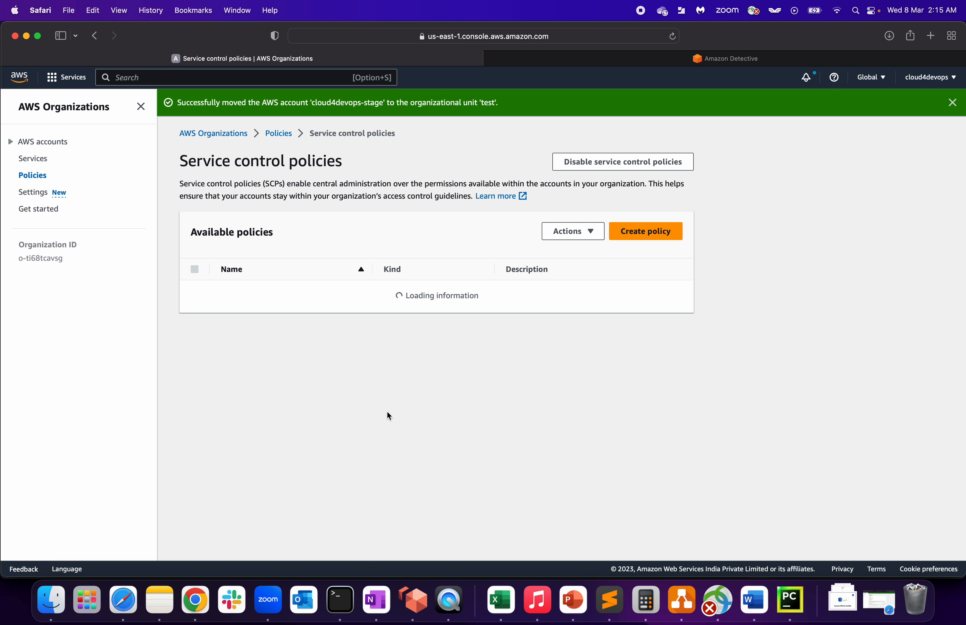
left_click_drag(213, 292, 282, 289)
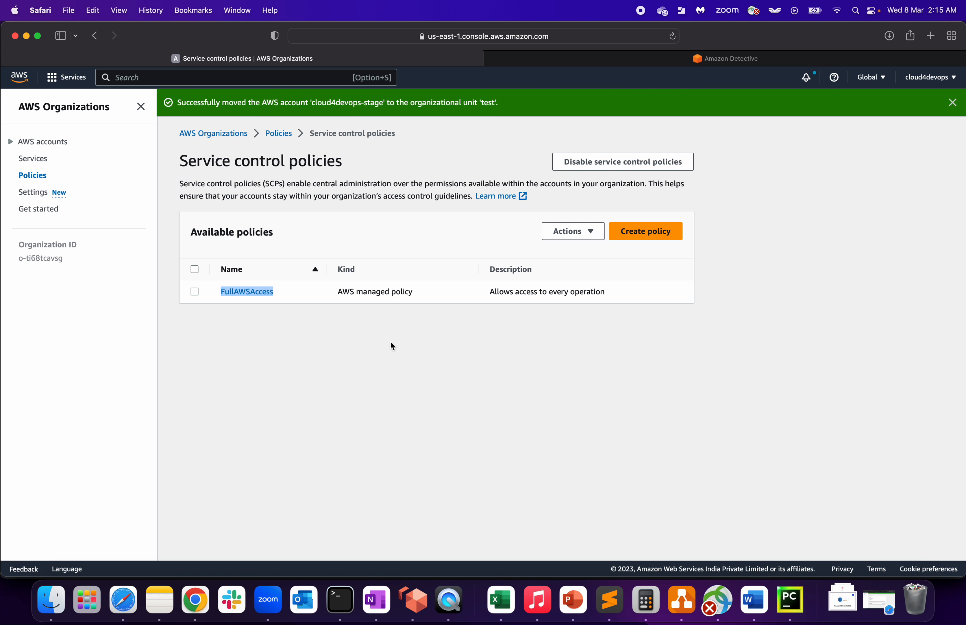
left_click(662, 239)
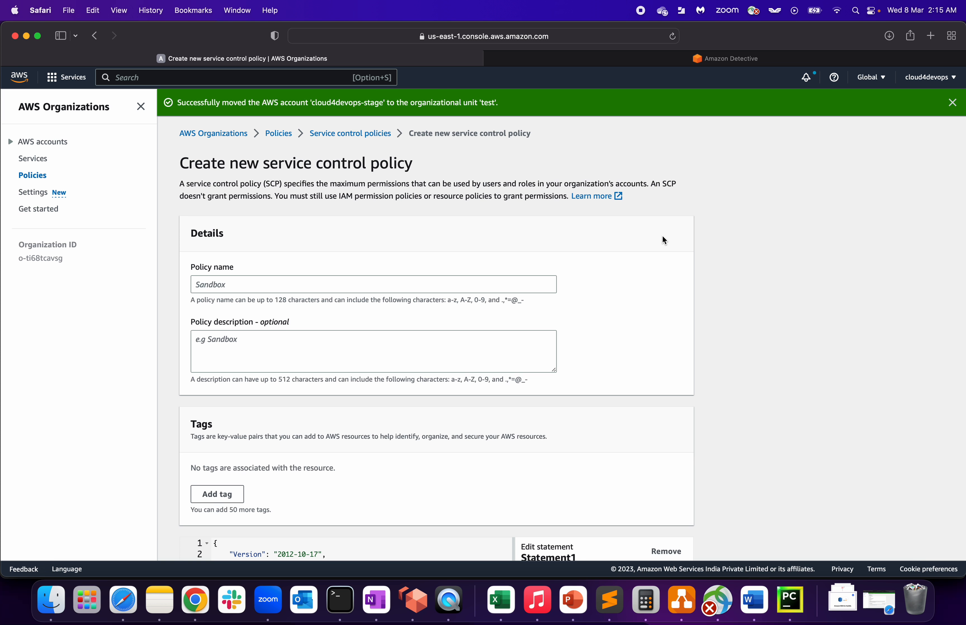
left_click(251, 280)
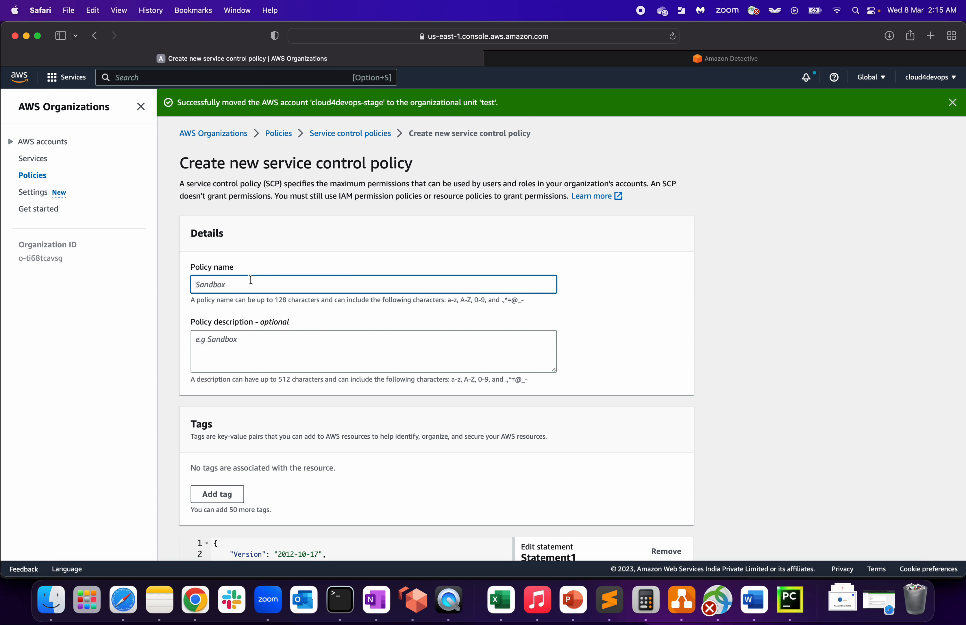
type("test-policy")
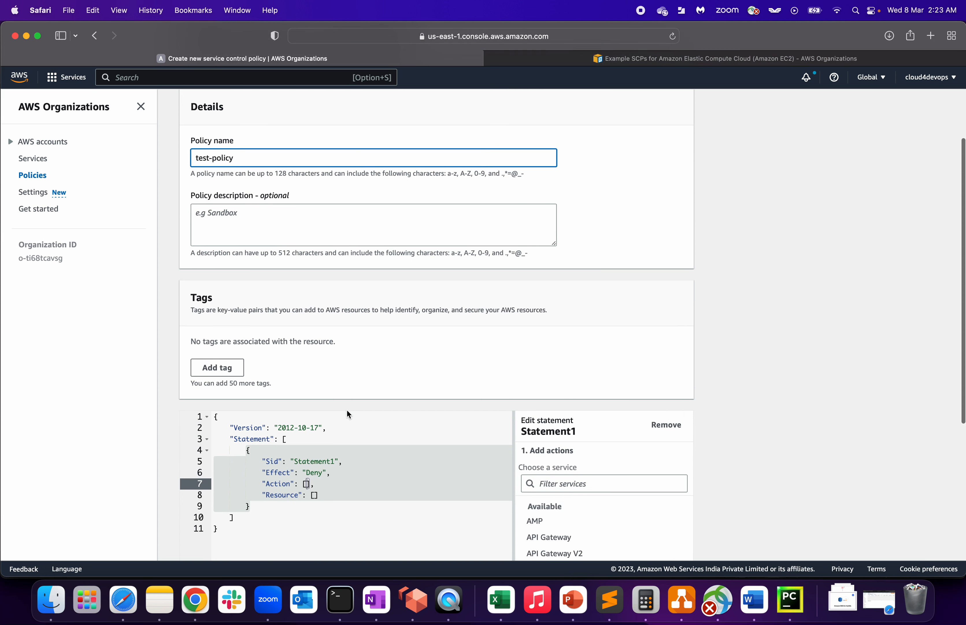
Copy the example SCP that requires Amazon EC2 instances to use the t2.micro type from the AWS Organizations documentation
left_click(283, 390)
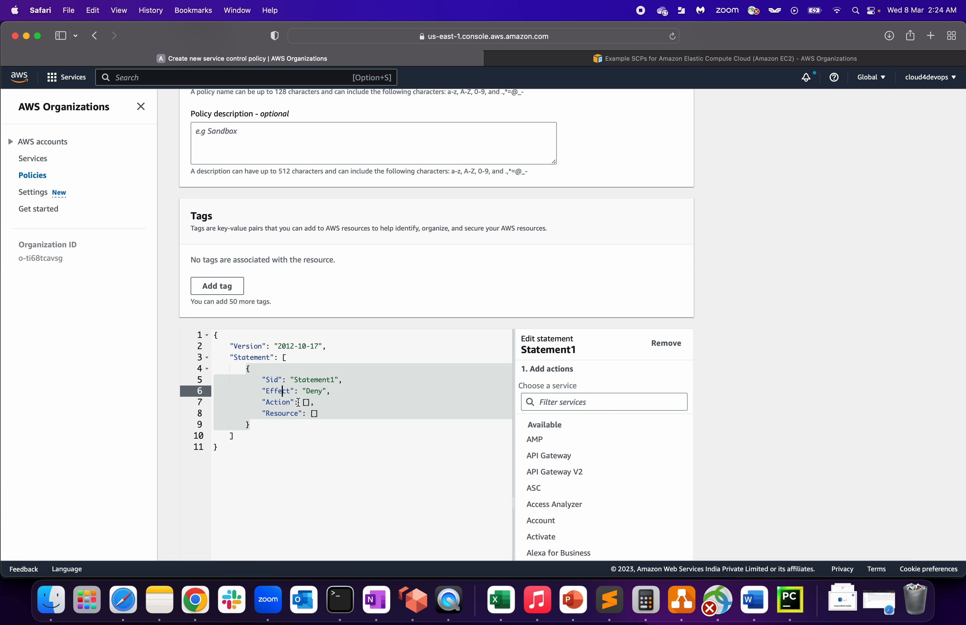
left_click(658, 58)
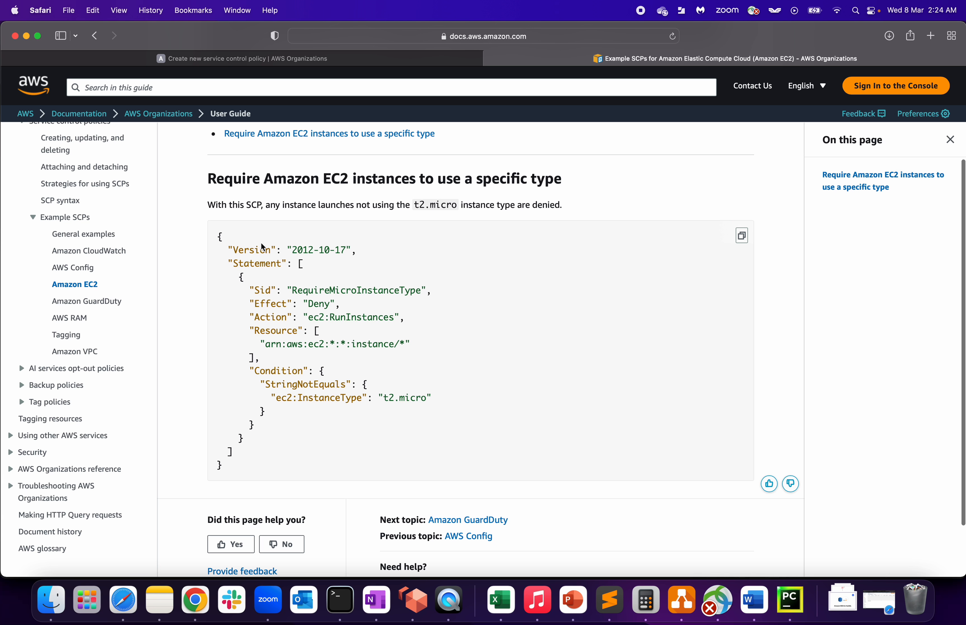
left_click_drag(207, 205, 469, 205)
left_click(372, 205)
left_click(469, 205)
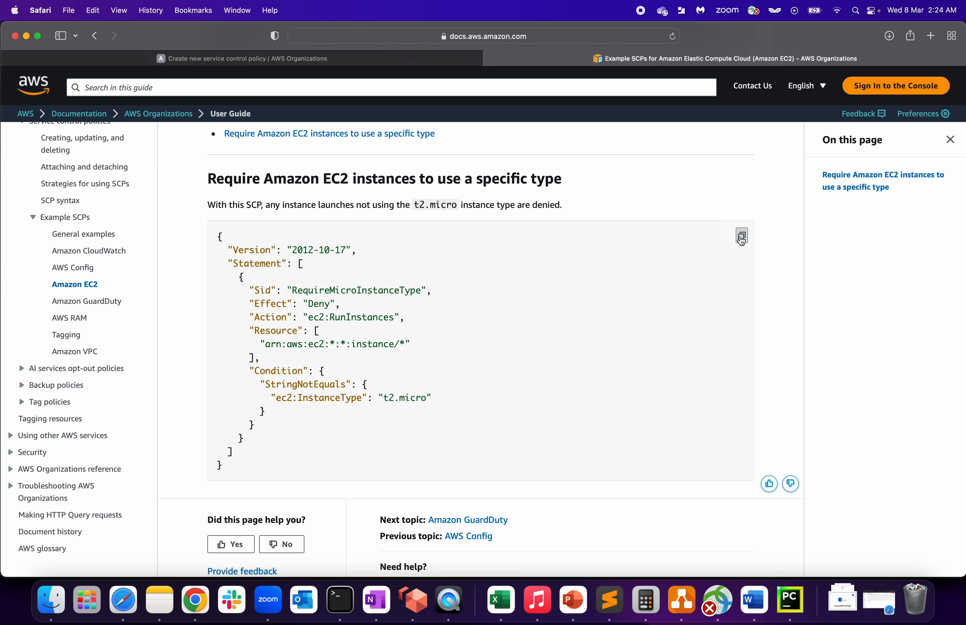
Replace the default JSON of test-policy with the copied RequireMicroInstanceType statement and create the policy
left_click(265, 59)
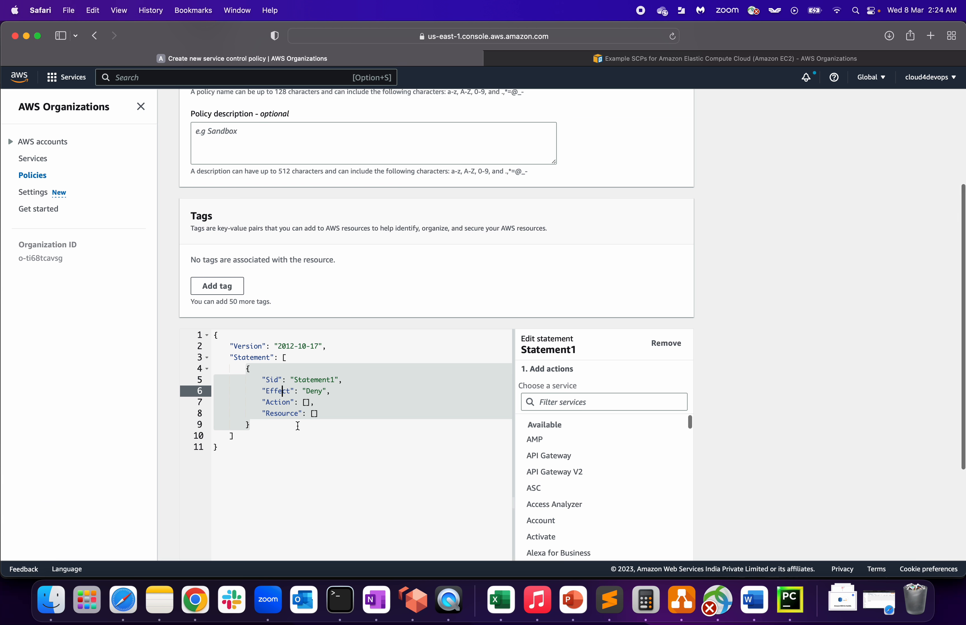
key("super+a")
type("{   \"Version\": \"2012-10-17\",   \"Statement\": [     {       \"Sid\": \"RequireMicroInstanceType\",       \"Effect\": \"Deny\",       \"Action\": \"ec2:RunInstances\",       \"Resource\": [         \"arn:aws:ec2:*:*:instance/*\"       ],       \"Condition\": {         \"StringNotEquals\": {           \"ec2:InstanceType\": \"t2.micro\"         }       }     }   ] }")
scroll(560, 430, "down", 5)
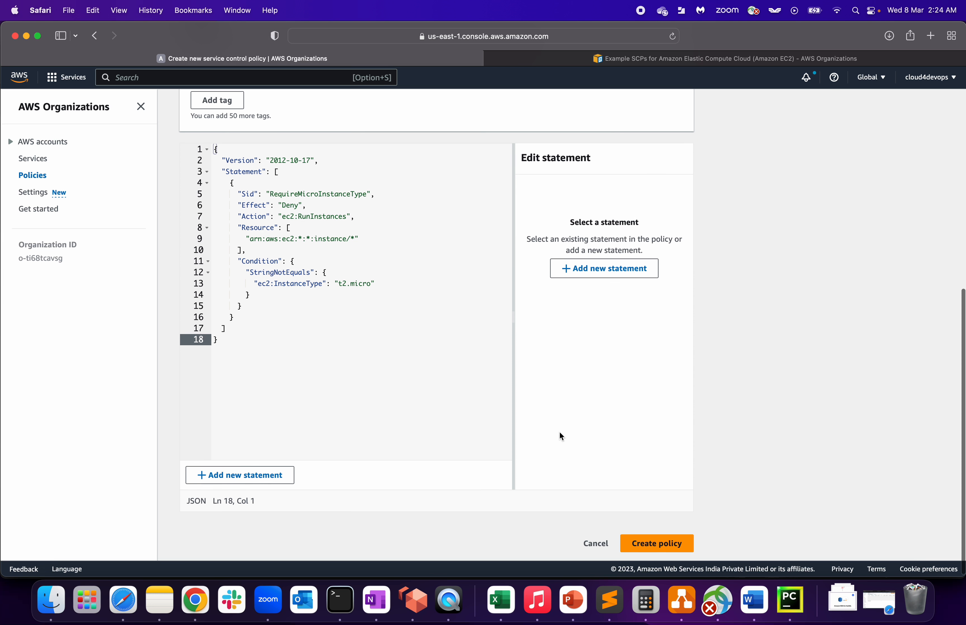
left_click(669, 540)
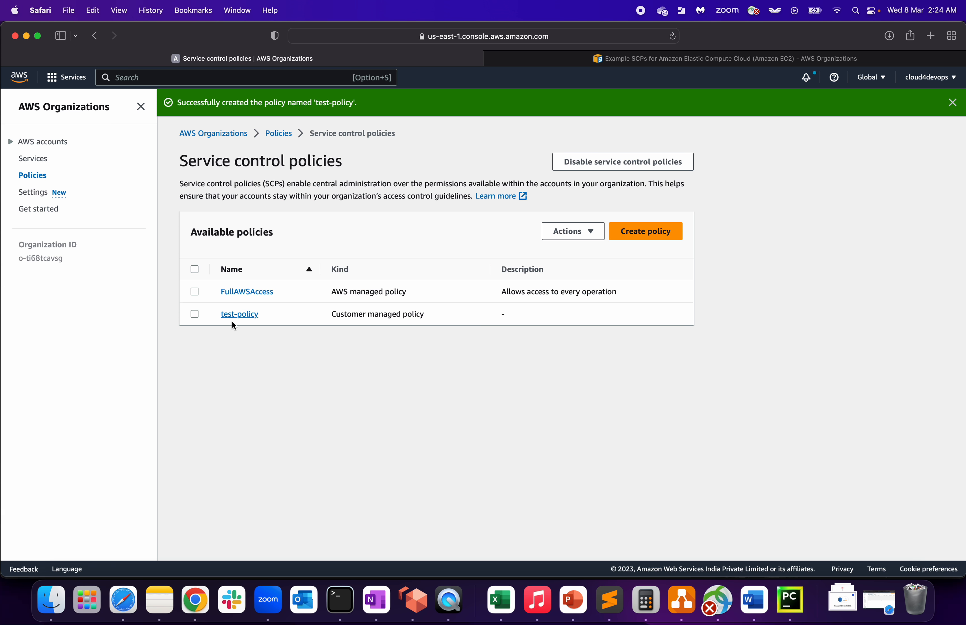
Attach test-policy to the stage organizational unit
left_click(195, 314)
left_click(587, 239)
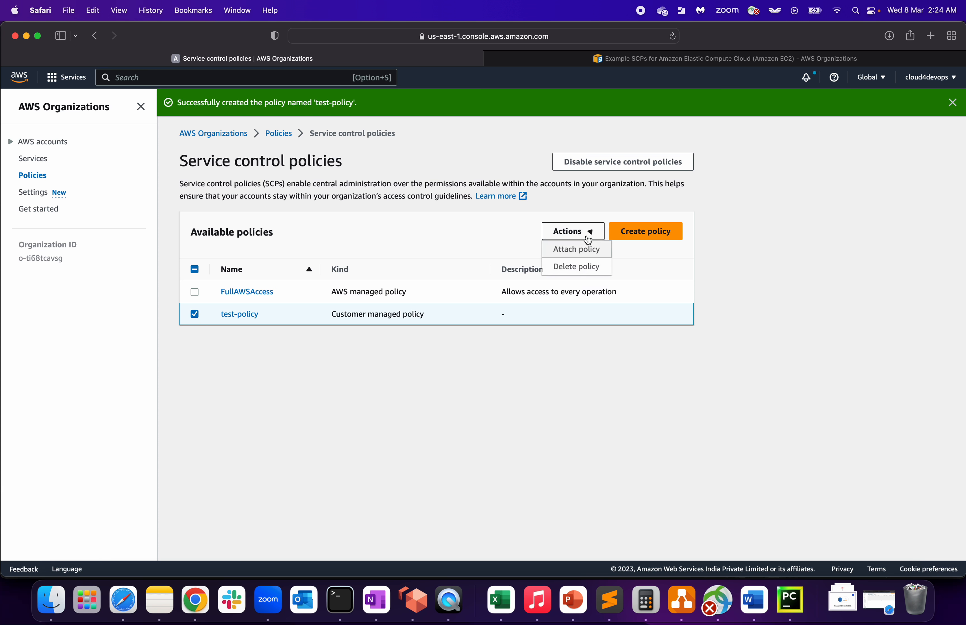
left_click(578, 250)
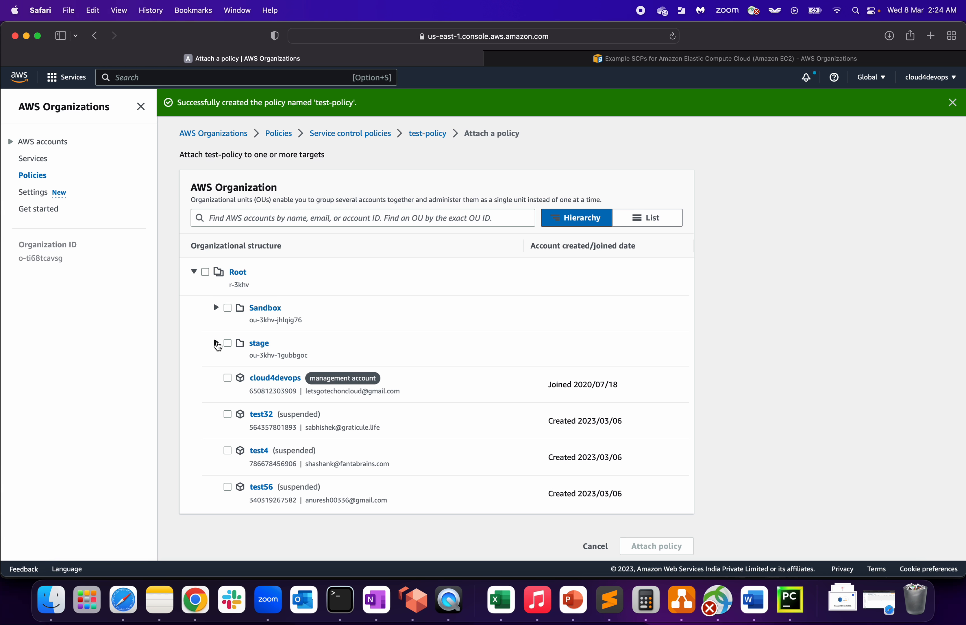
left_click(222, 344)
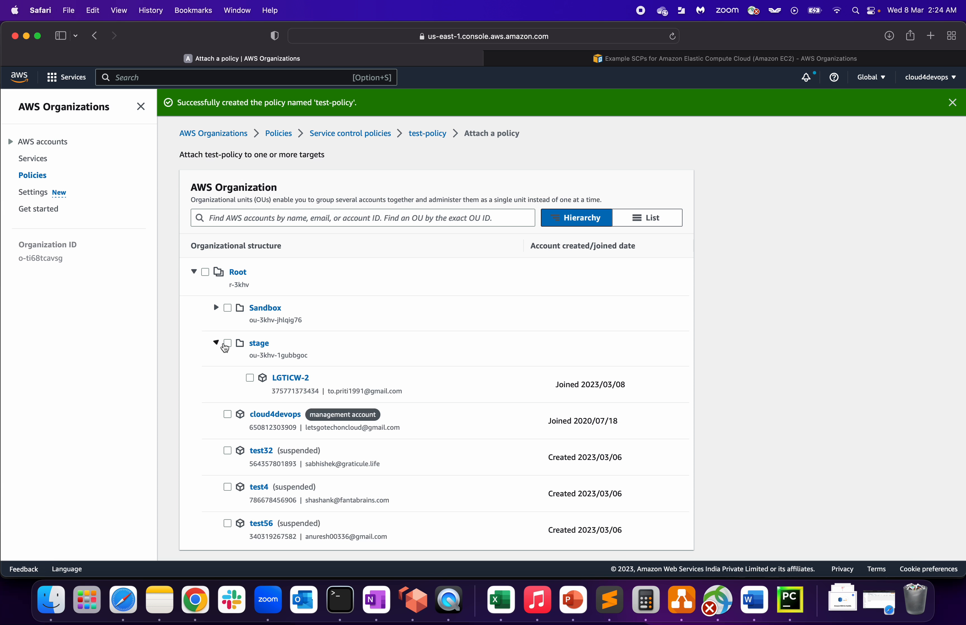
left_click(228, 343)
scroll(469, 423, "down", 2)
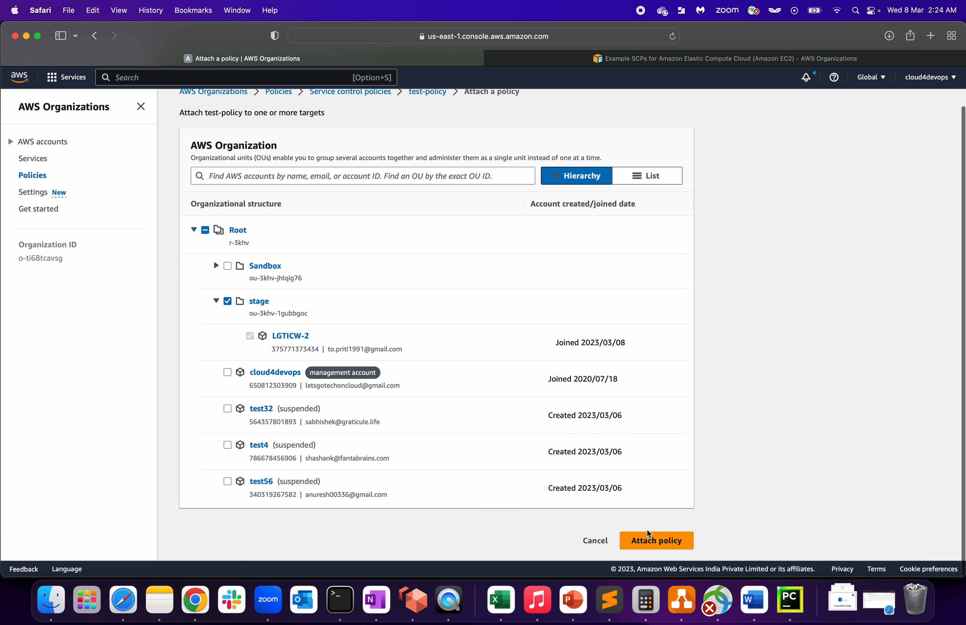
left_click(674, 540)
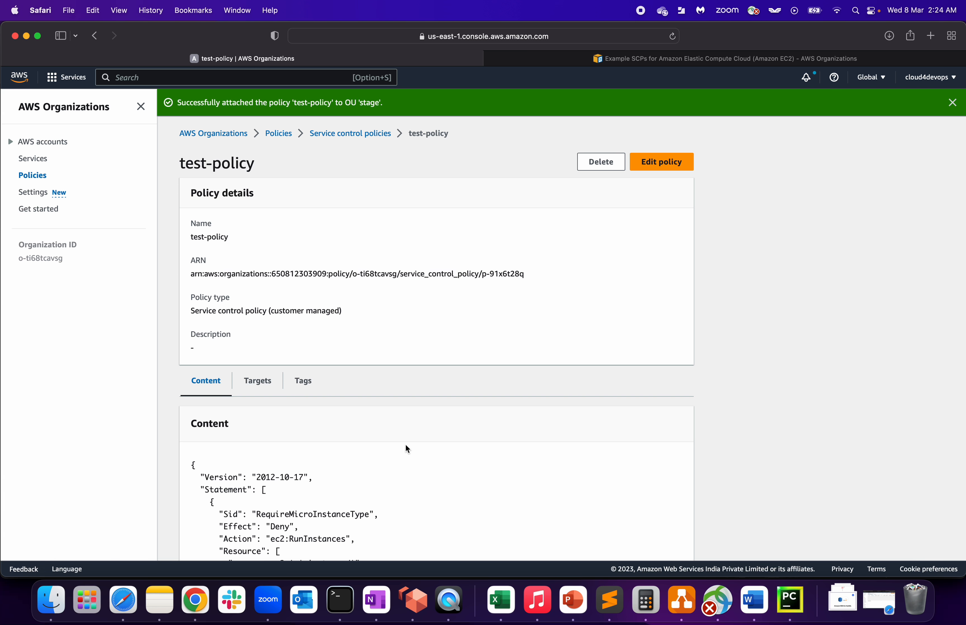
Switch to the EC2 console of the LGTICW-2 account and start a new instance named test-1
left_click(879, 600)
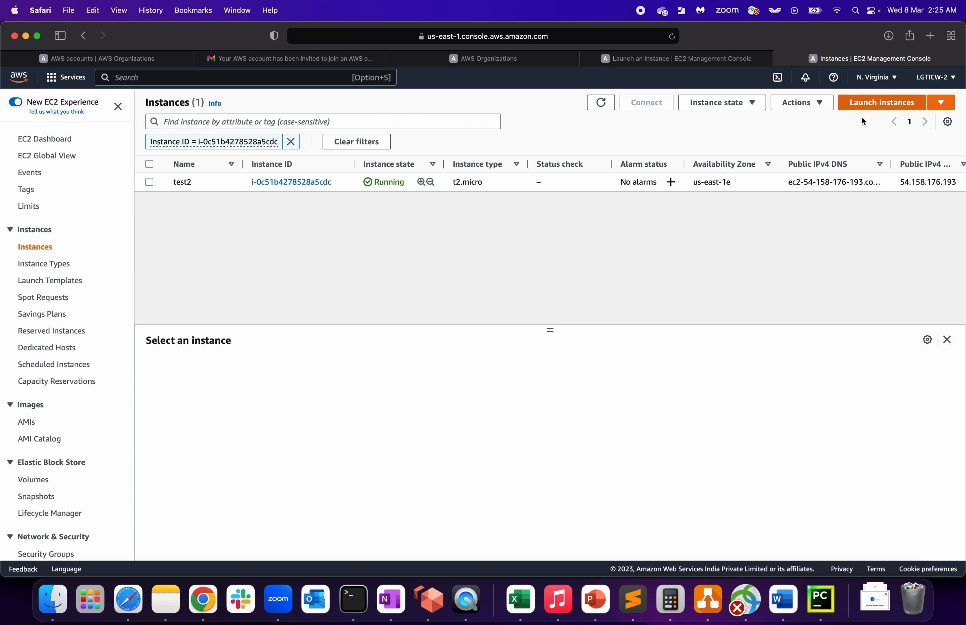
left_click(906, 105)
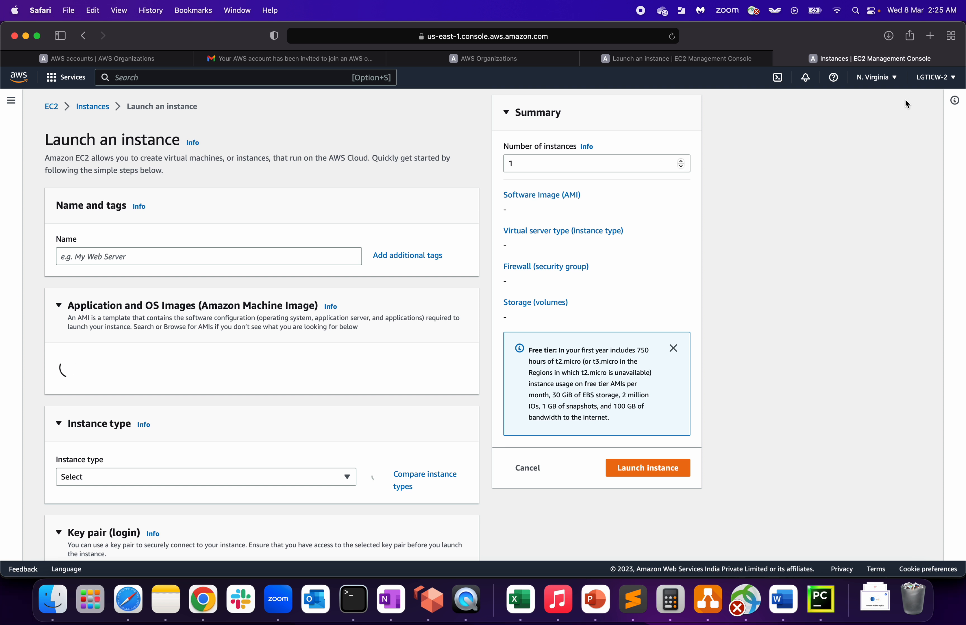
left_click(527, 475)
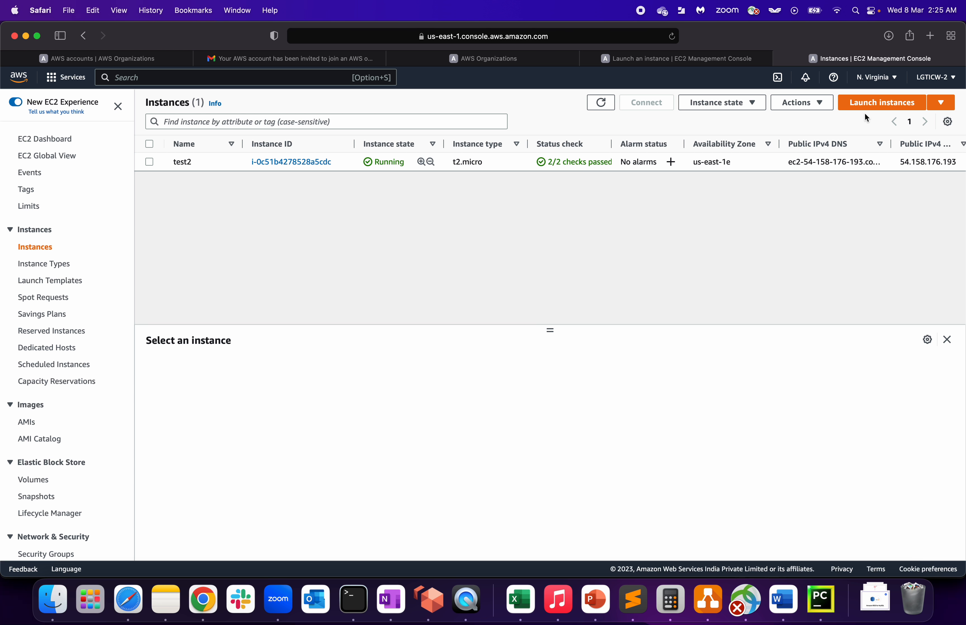
left_click(888, 107)
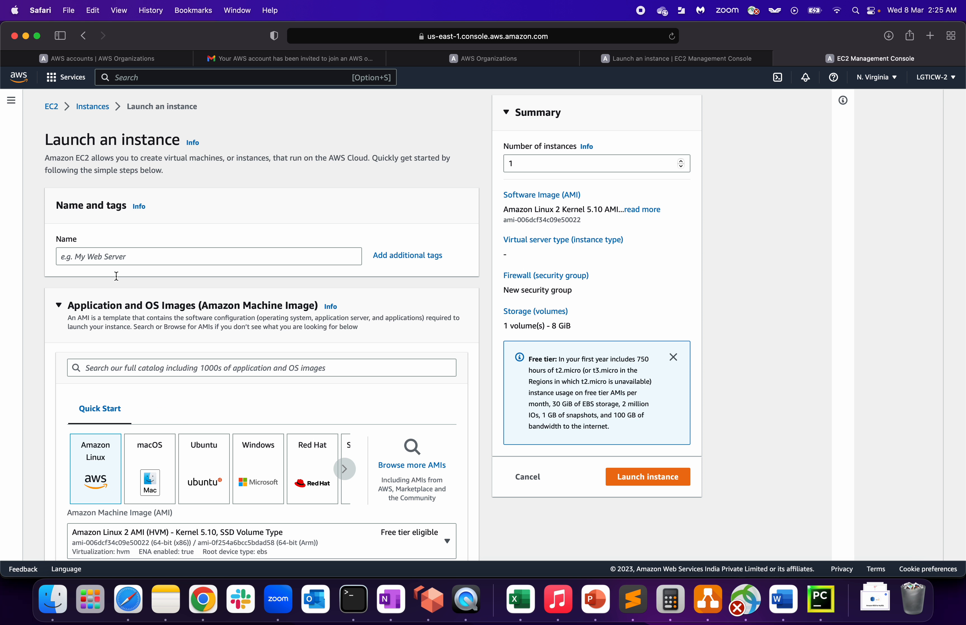
left_click(112, 253)
type("test-")
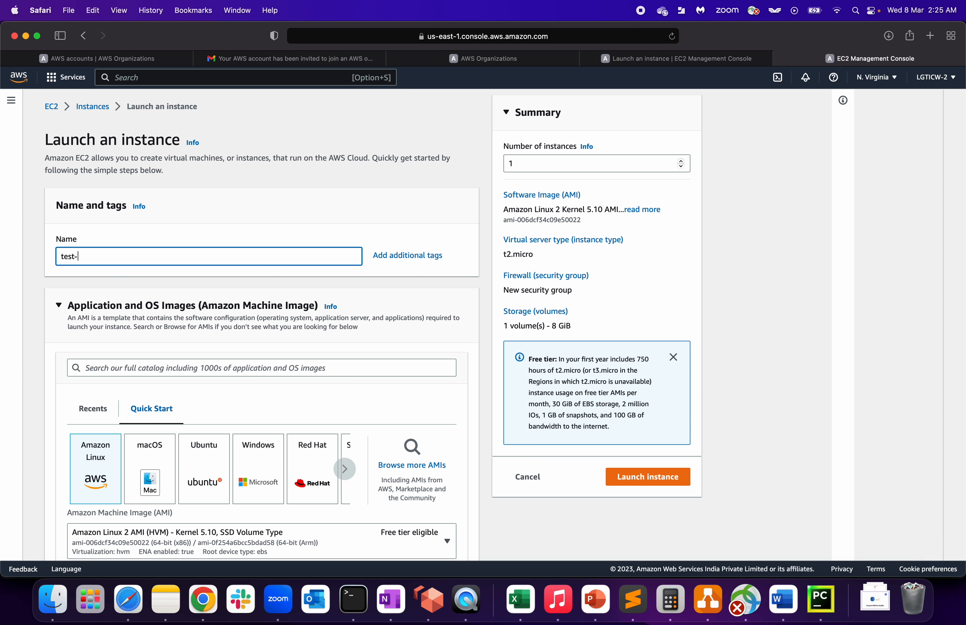
type("1")
Set the instance type to t2.small and proceed without a key pair
scroll(159, 359, "down", 7)
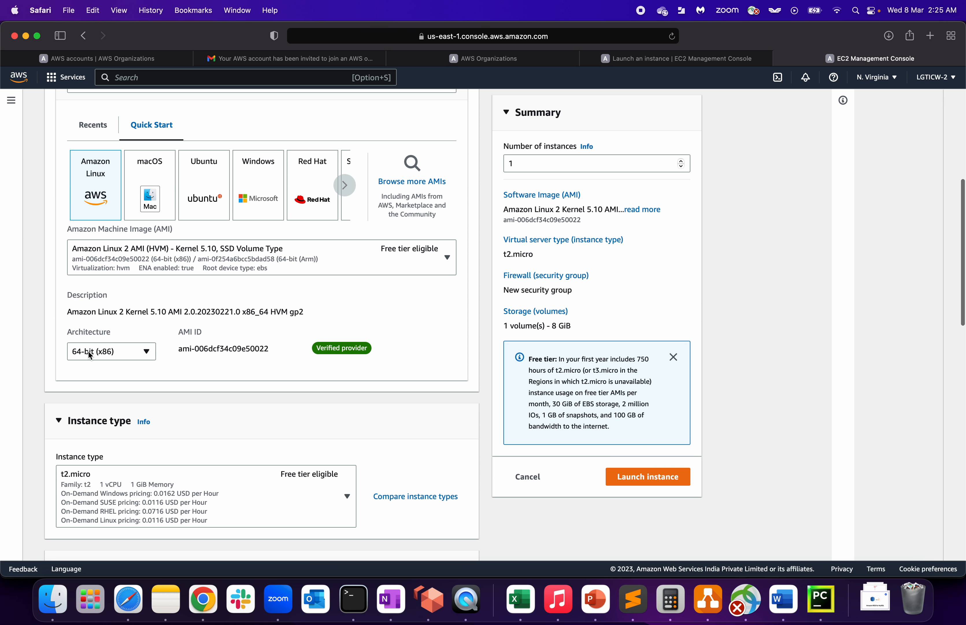
scroll(90, 355, "down", 2)
left_click(116, 407)
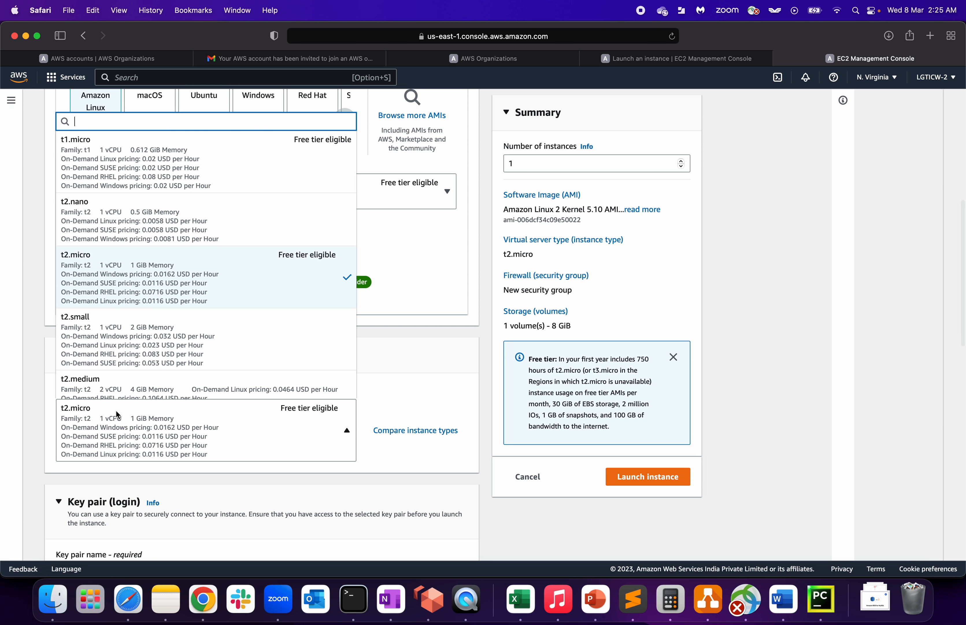
left_click(94, 342)
scroll(287, 475, "down", 4)
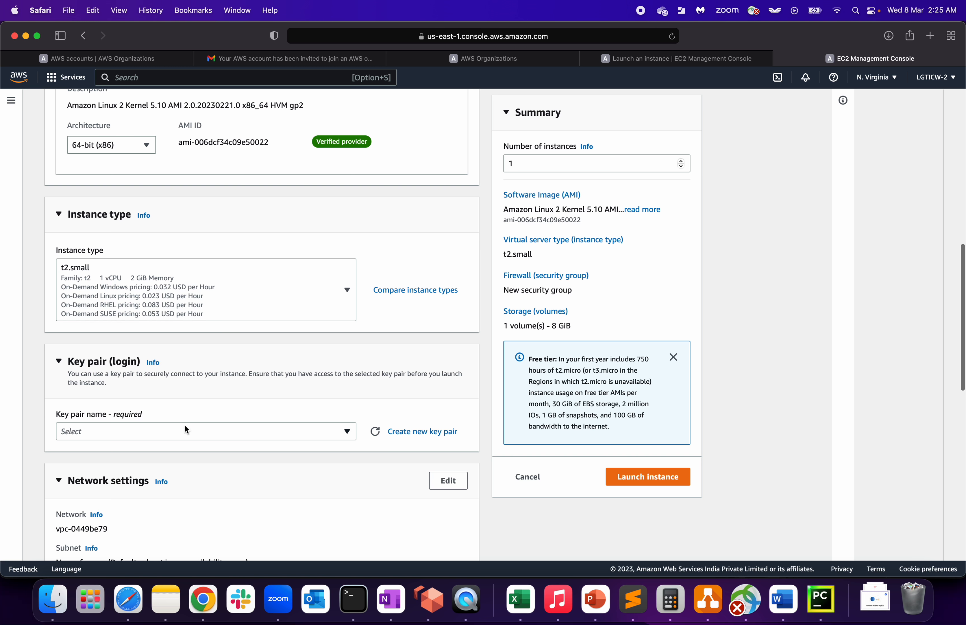
left_click(186, 431)
left_click(142, 466)
scroll(259, 491, "down", 3)
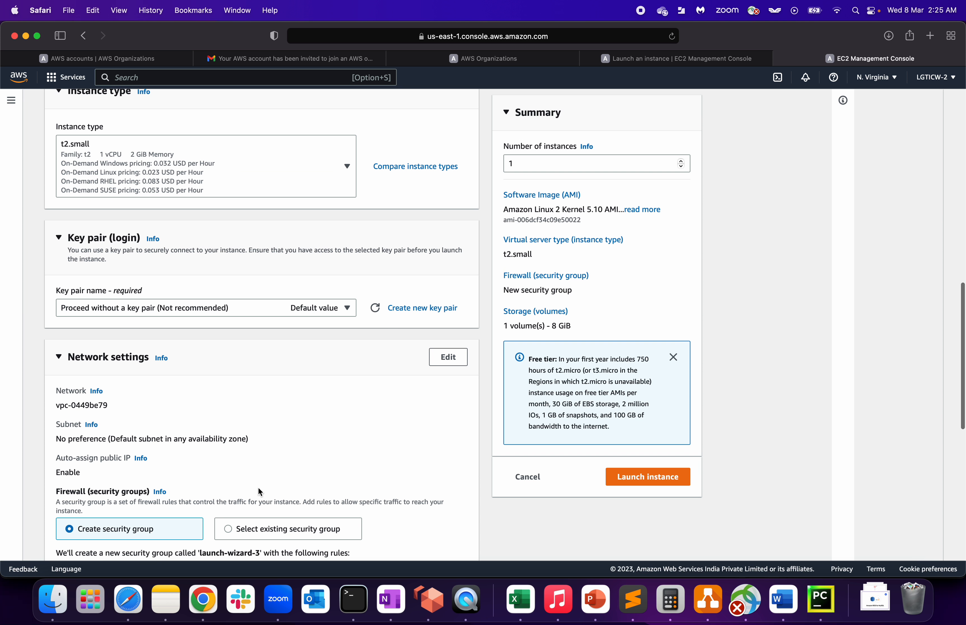
Assign the existing SSh security group and try to launch the t2.small instance
scroll(258, 486, "down", 3)
left_click(243, 421)
left_click(113, 461)
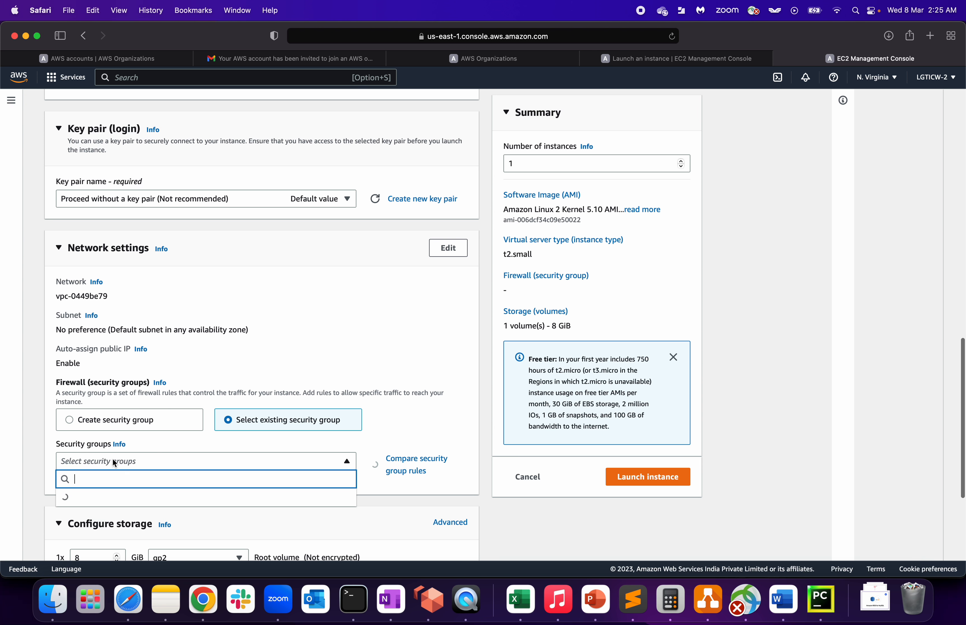
left_click(86, 502)
scroll(370, 498, "down", 4)
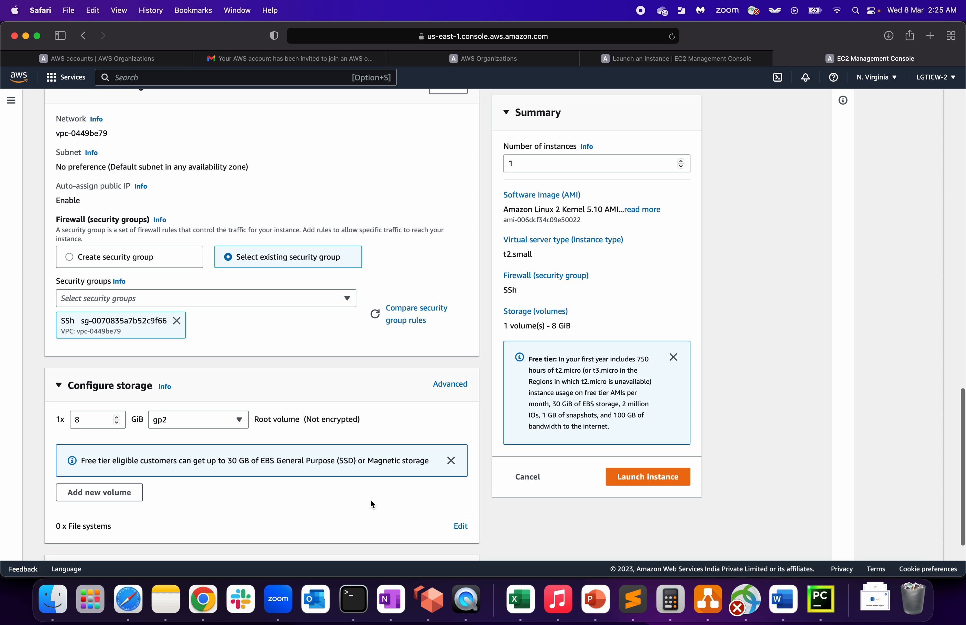
left_click(650, 476)
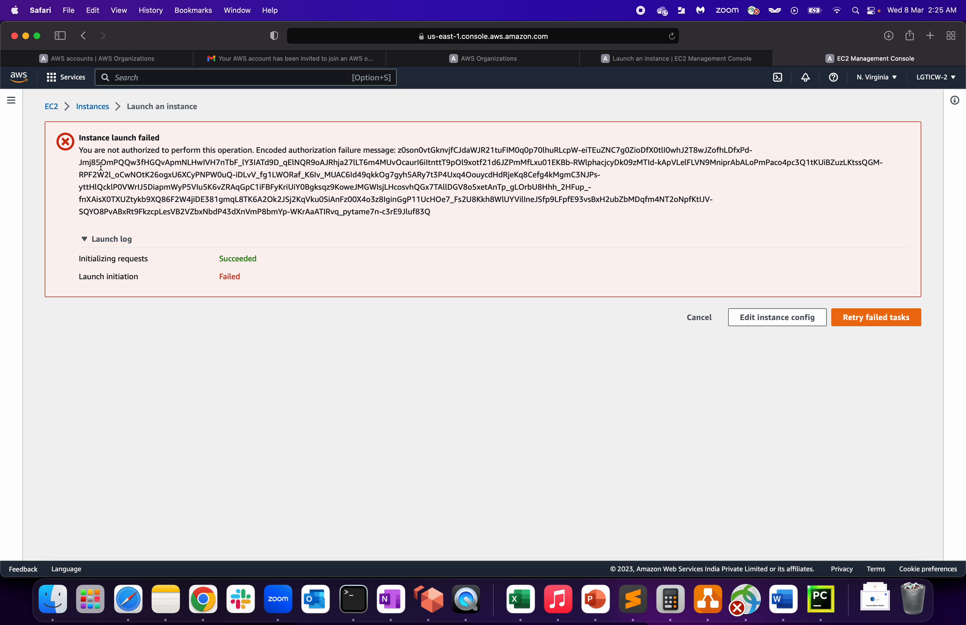
Examine the reason given for the instance launch result and leave the launch page
left_click_drag(82, 153, 350, 151)
left_click(227, 153)
left_click(350, 150)
left_click(698, 317)
Start another instance named est3, keeping the t2.micro type, and proceed without a key pair
left_click(903, 107)
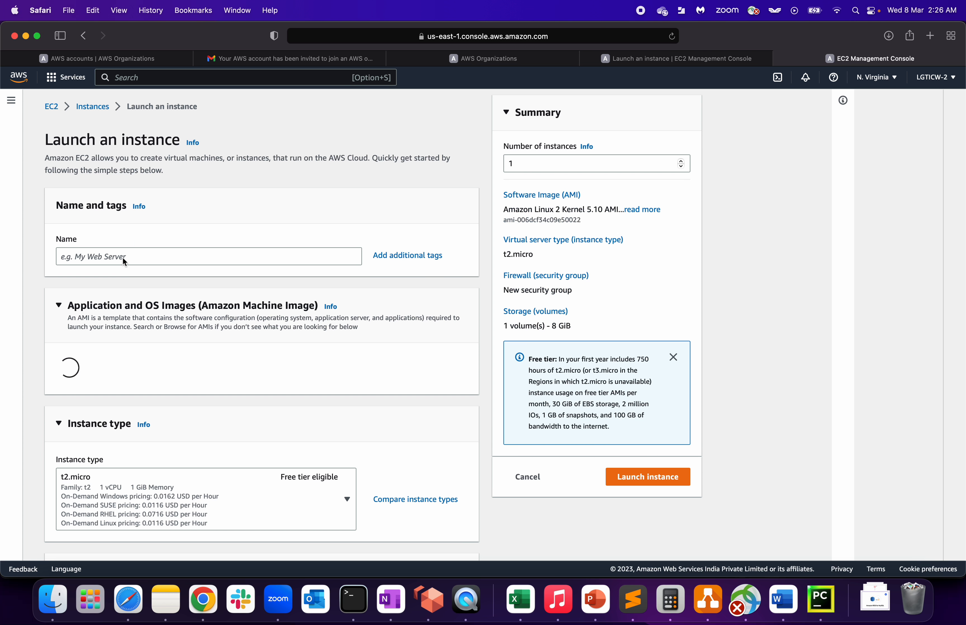
left_click(124, 259)
type("est3")
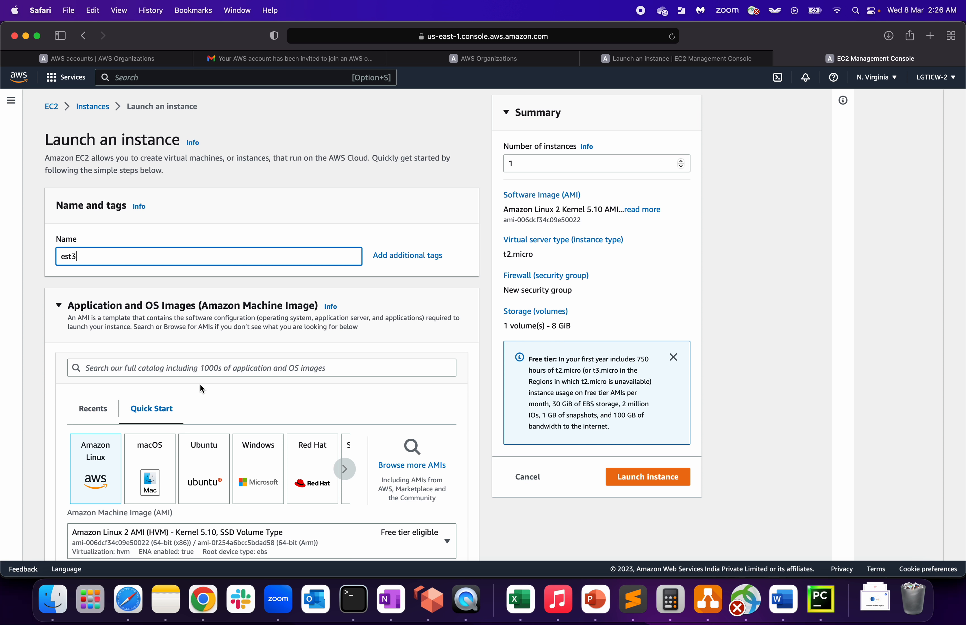
scroll(201, 389, "down", 9)
scroll(81, 414, "down", 5)
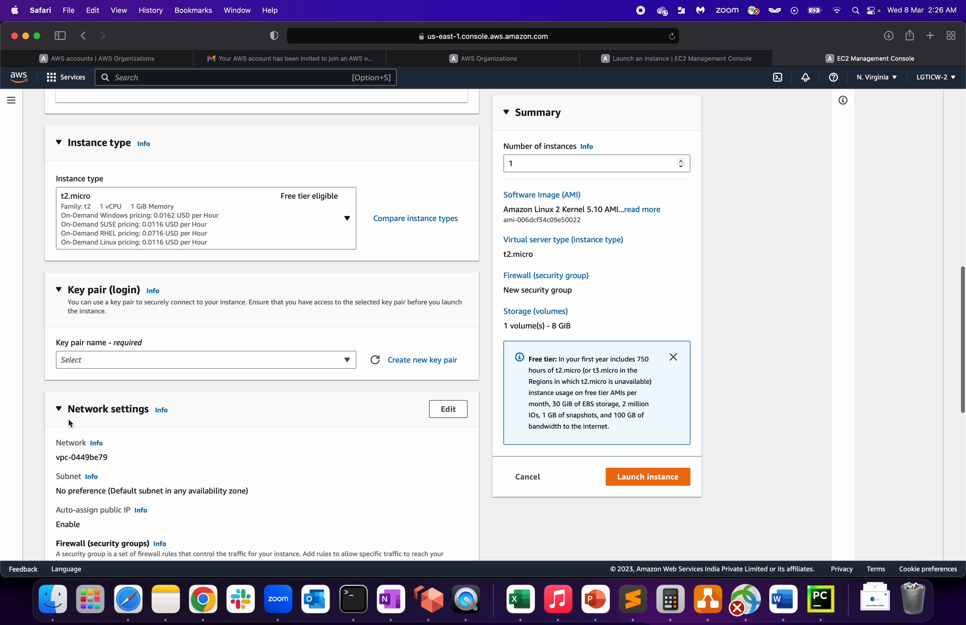
left_click(106, 359)
left_click(108, 395)
Assign the existing SSh security group and launch the t2.micro instance est3
scroll(121, 416, "down", 4)
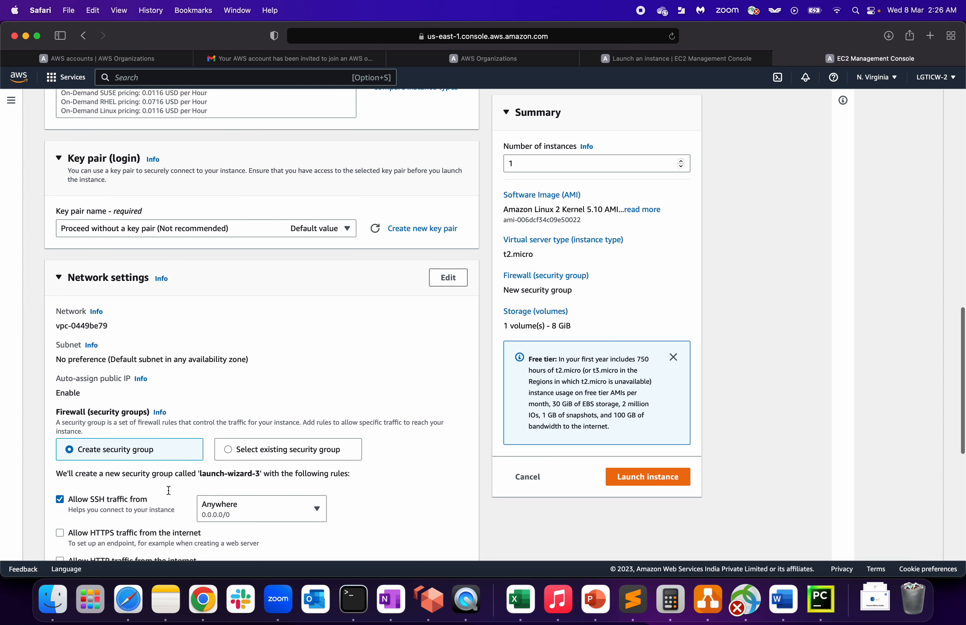
left_click(250, 446)
left_click(147, 483)
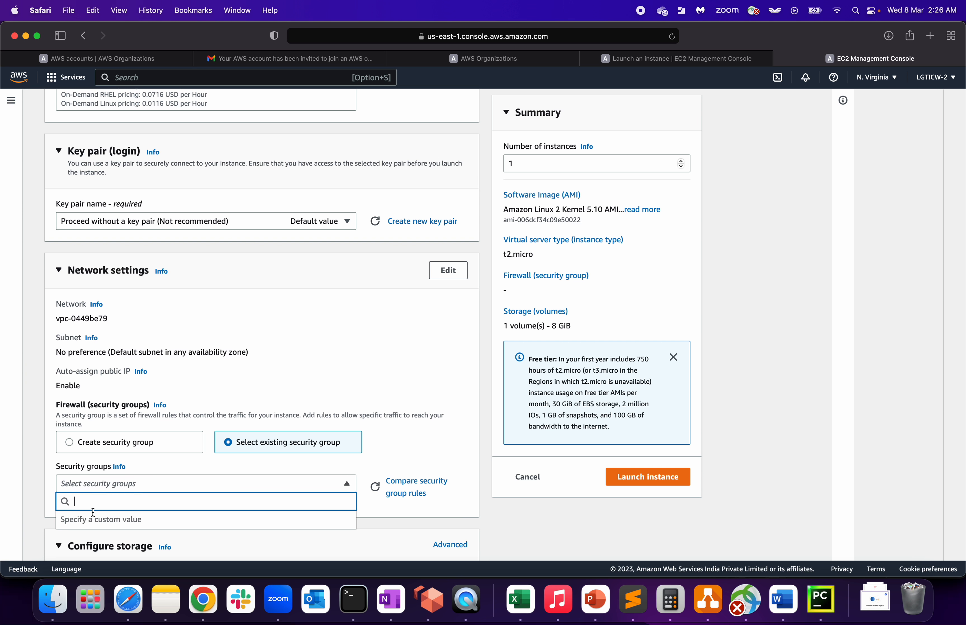
left_click(93, 524)
scroll(441, 483, "down", 3)
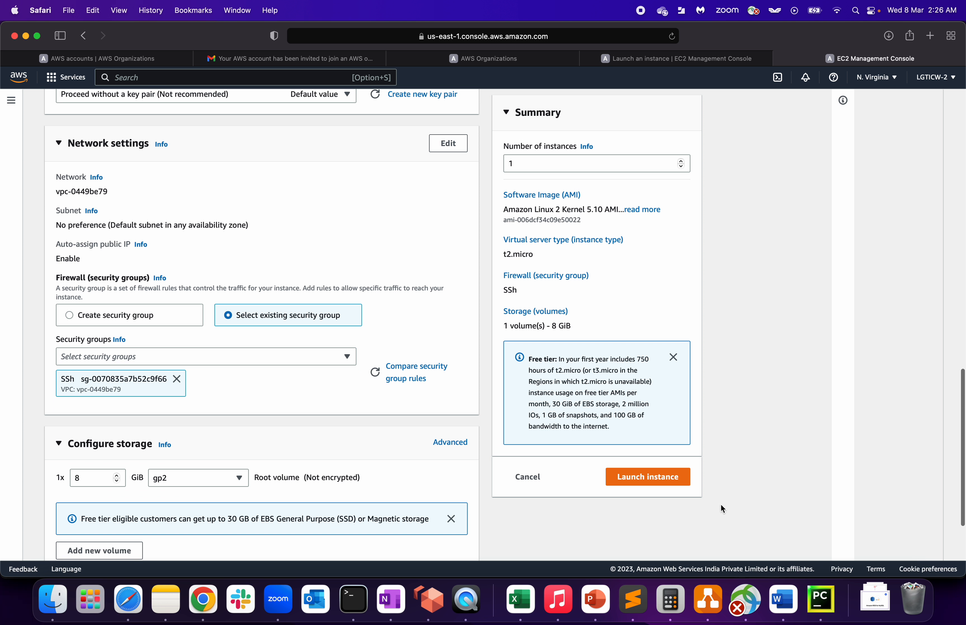
left_click(665, 484)
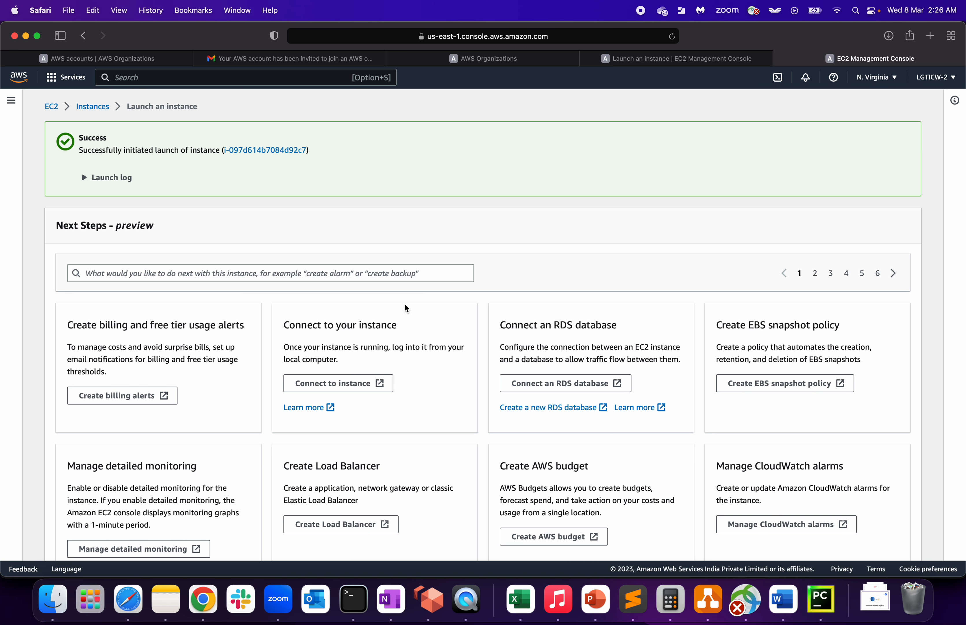
Return to the EC2 instances list and terminate both the test2 and est3 instances
left_click(232, 150)
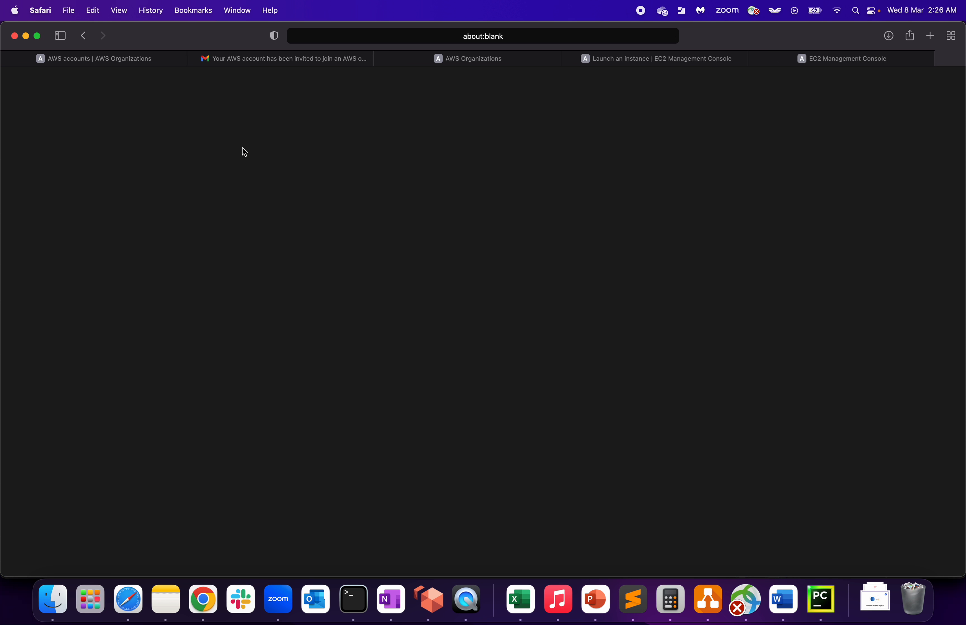
left_click(573, 63)
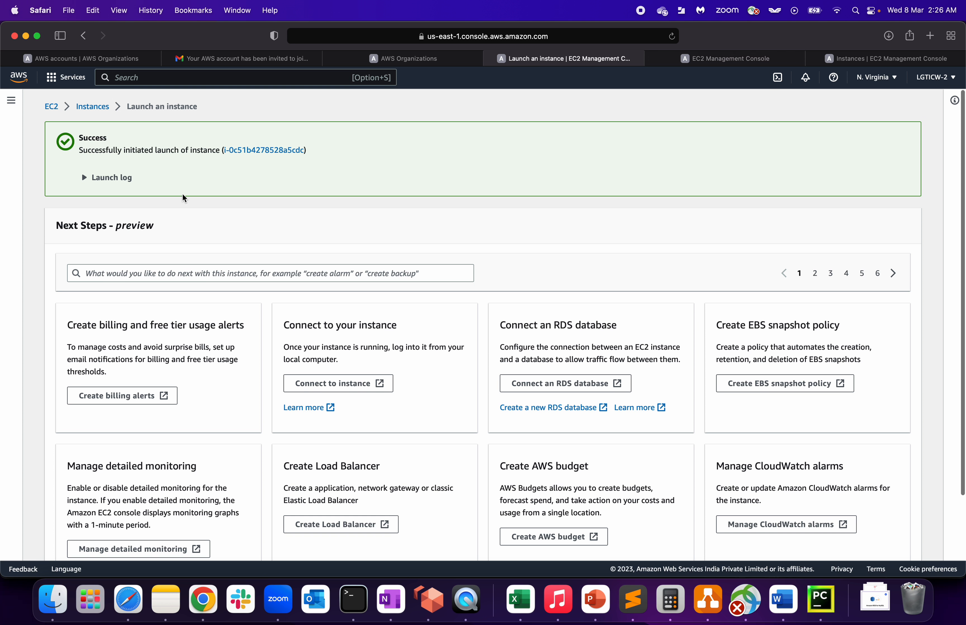
left_click(92, 109)
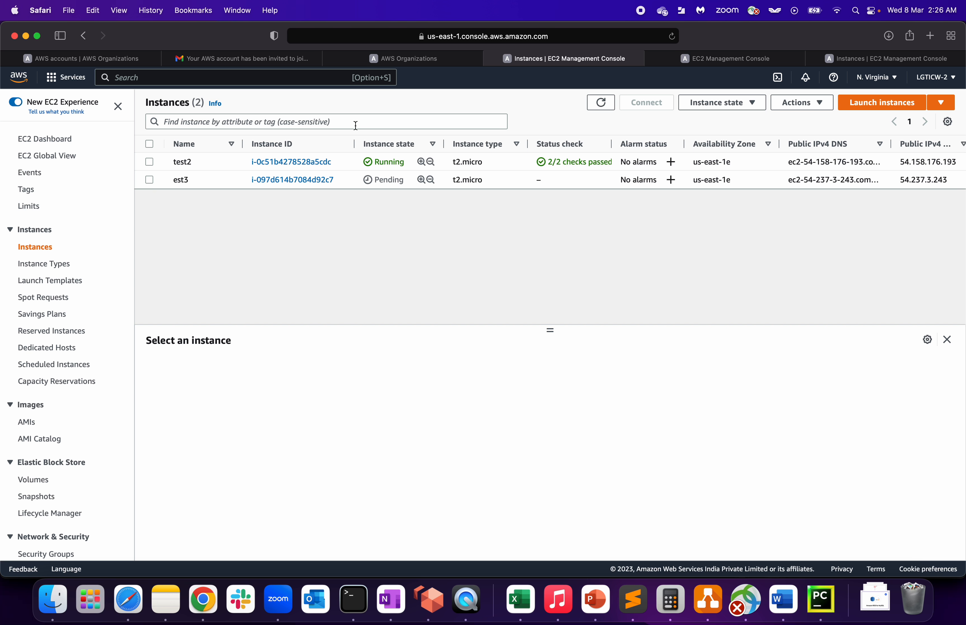
left_click(151, 144)
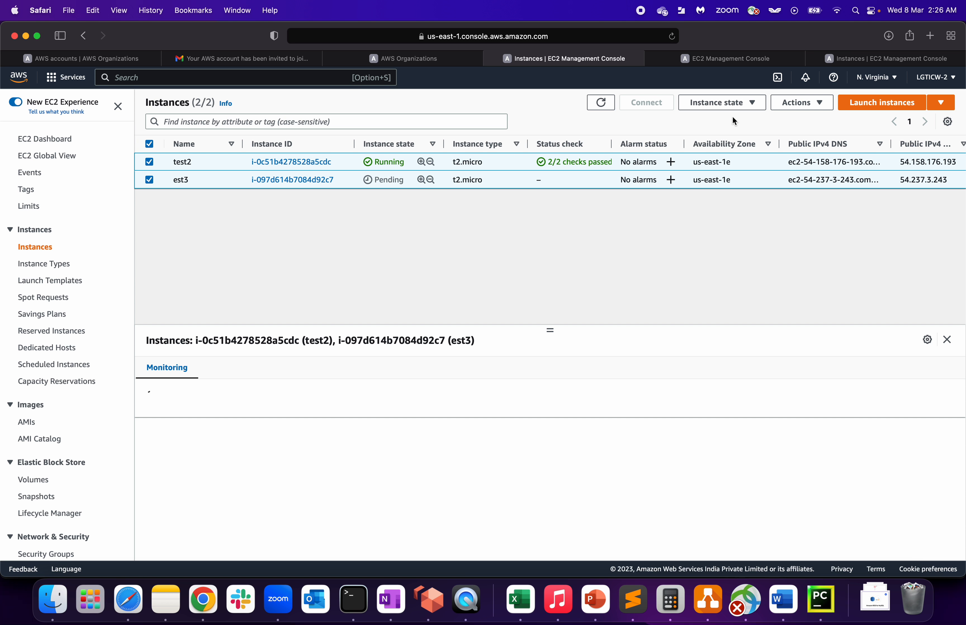
left_click(727, 102)
left_click(716, 189)
left_click(674, 411)
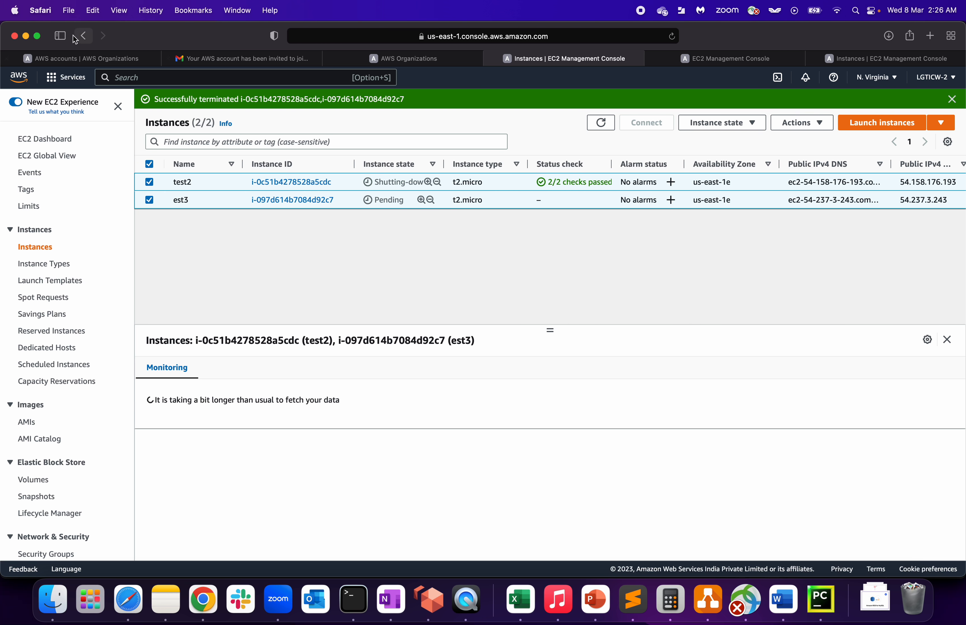
In the management account's AWS Organizations console, detach the service control policy test-policy from the stage organizational unit
left_click(26, 36)
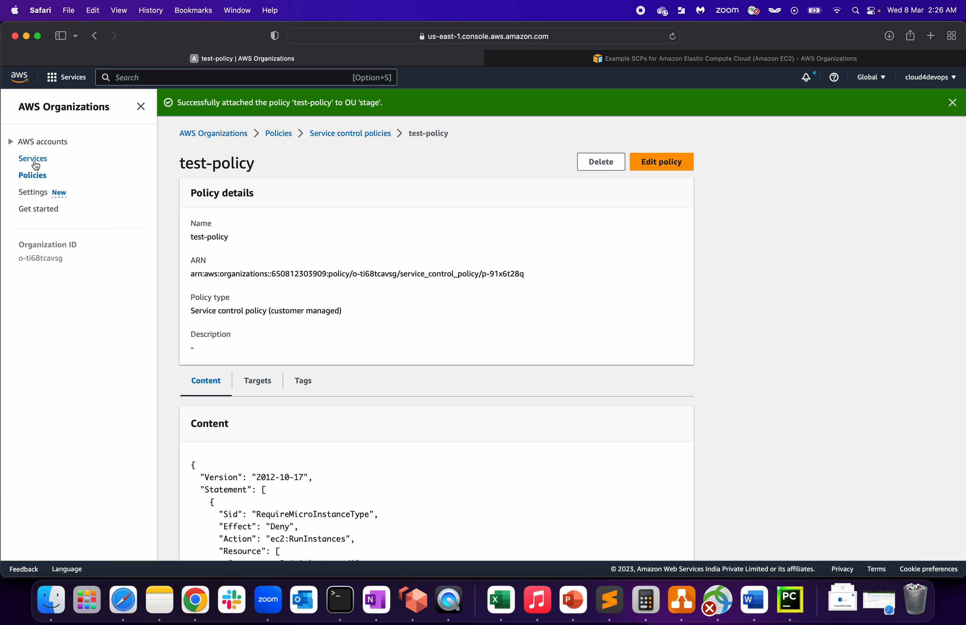
left_click(47, 143)
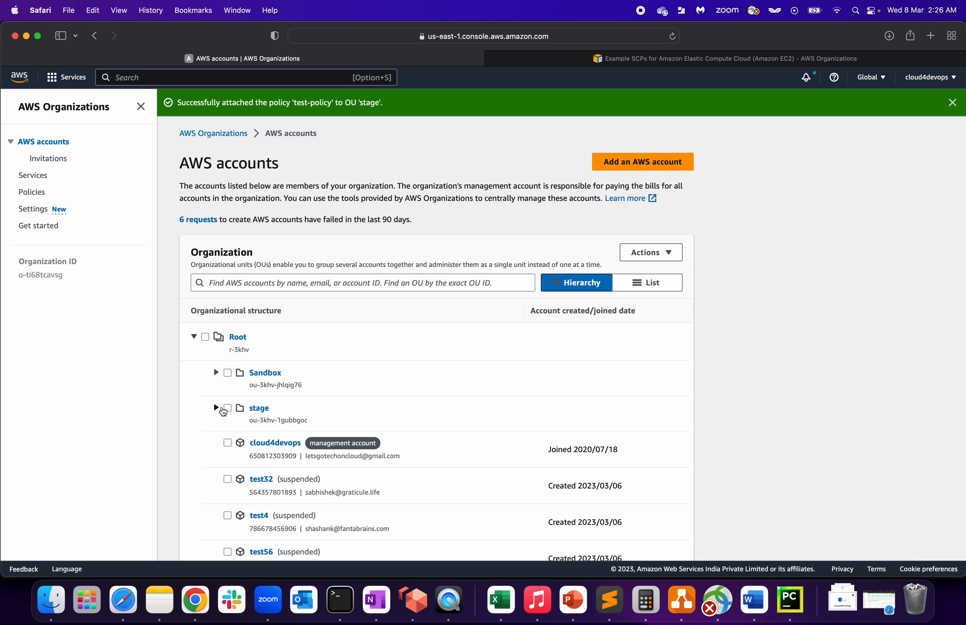
left_click(251, 409)
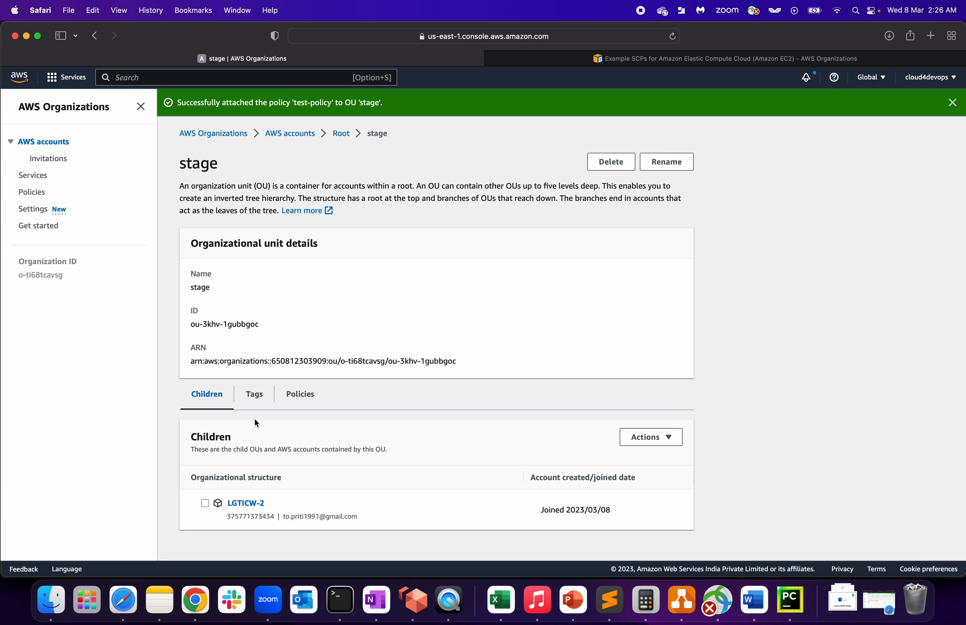
left_click(297, 394)
scroll(393, 481, "down", 10)
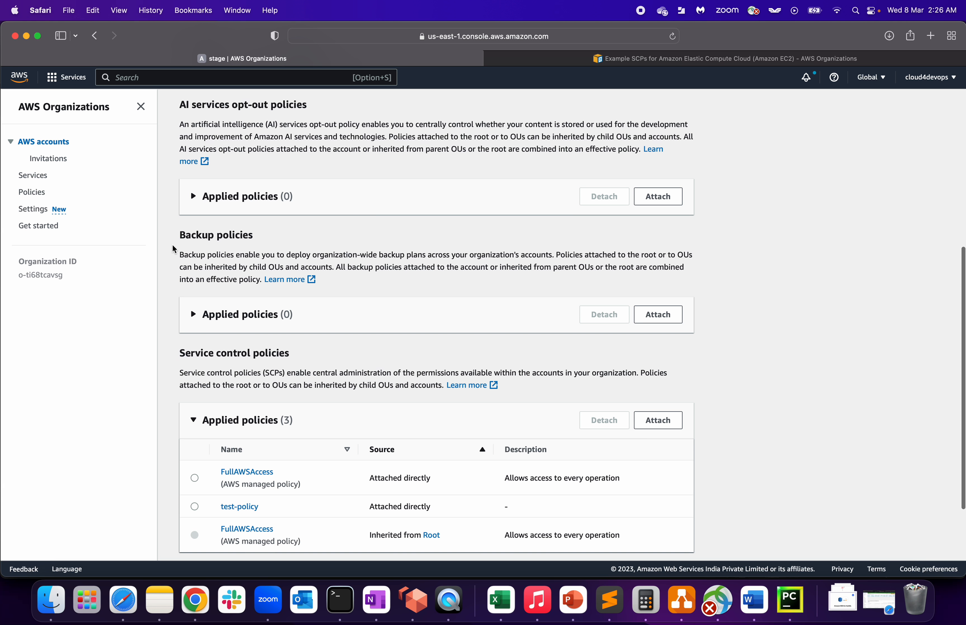
scroll(349, 345, "down", 3)
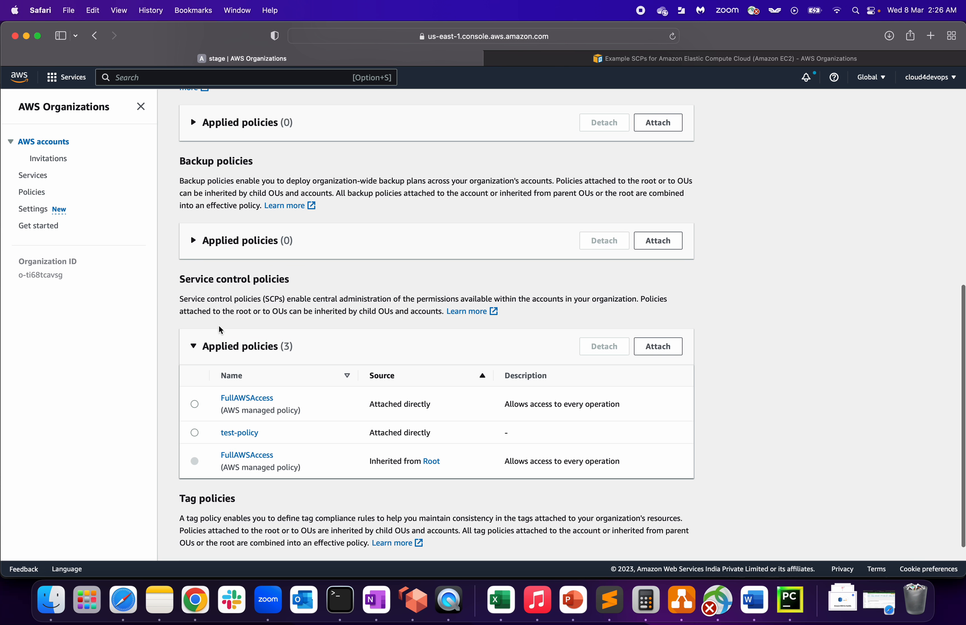
left_click(195, 432)
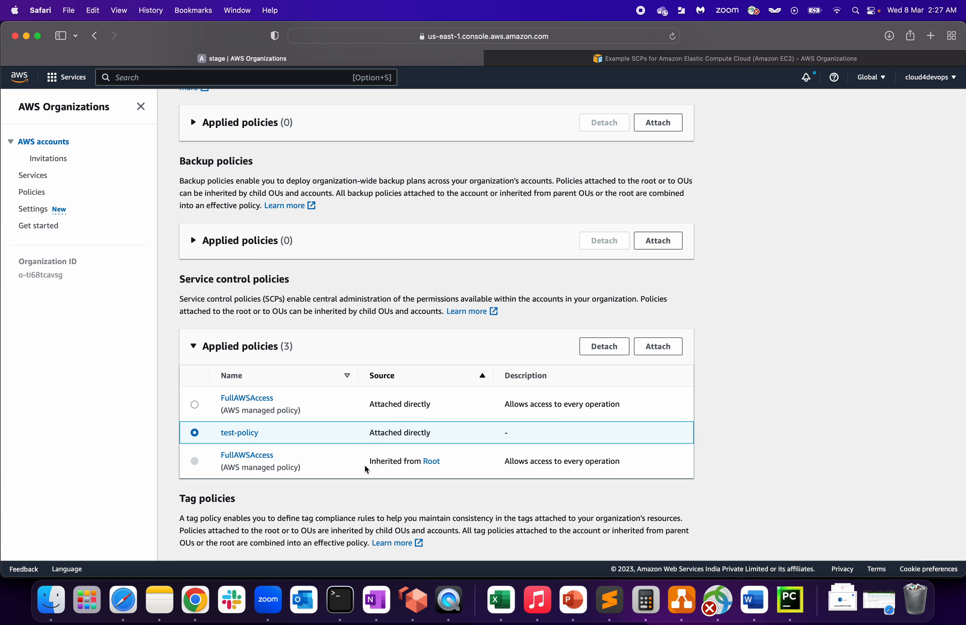
left_click_drag(367, 463, 462, 464)
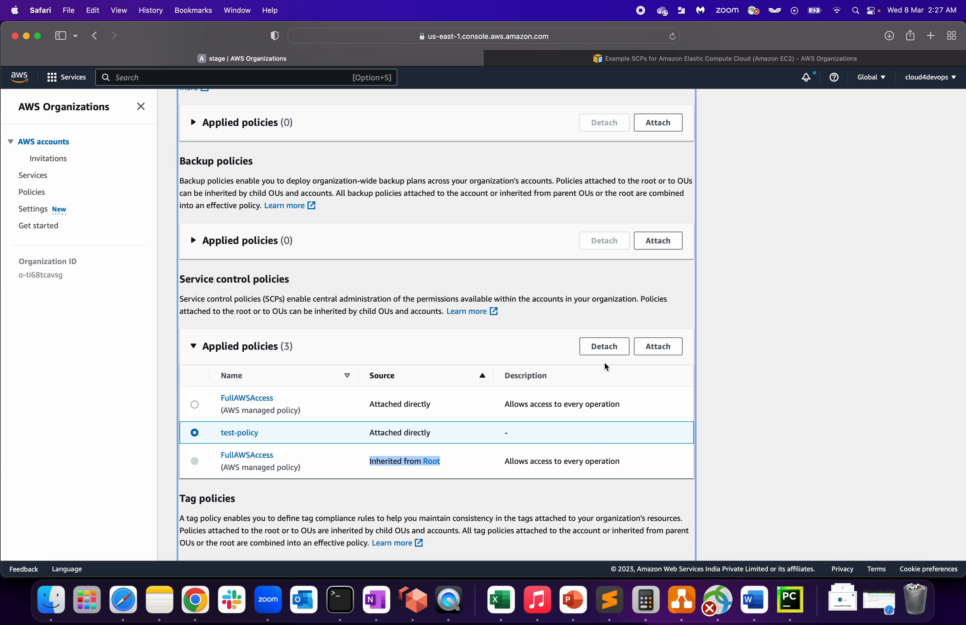
left_click(604, 347)
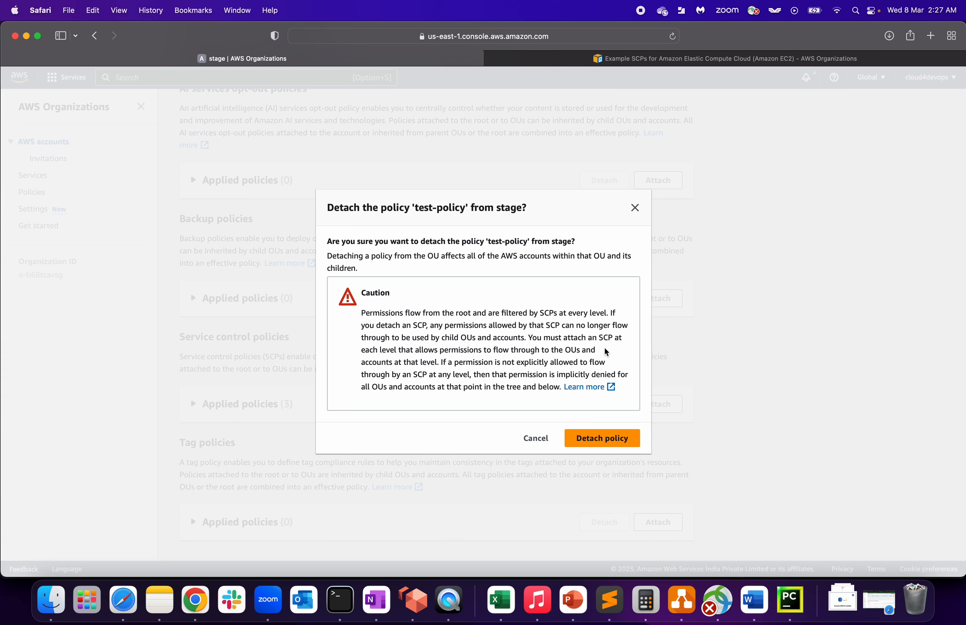
left_click(588, 437)
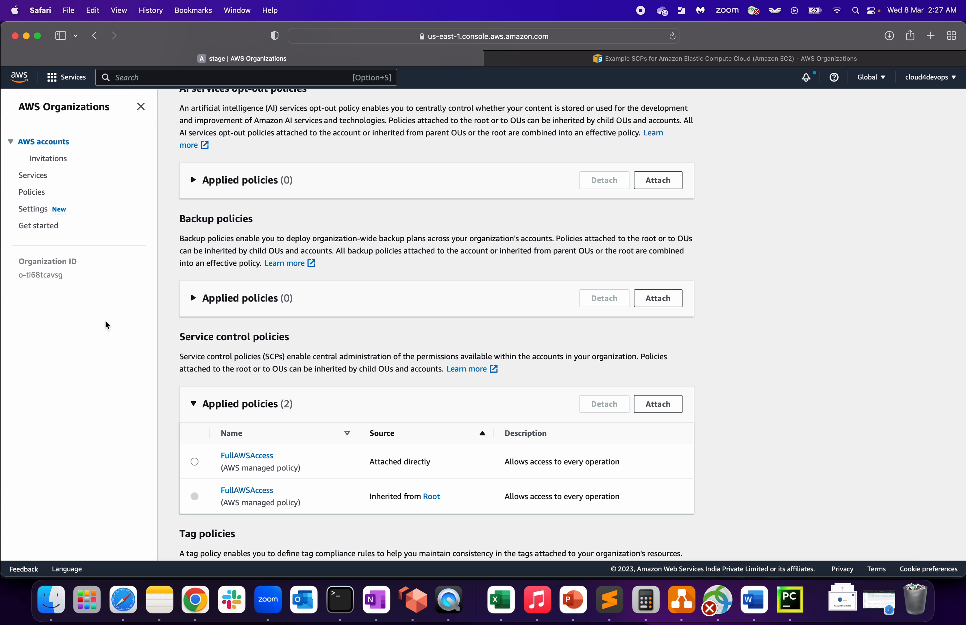
Delete test-policy from the organization's service control policies, confirming with the policy name test-policy
left_click(31, 194)
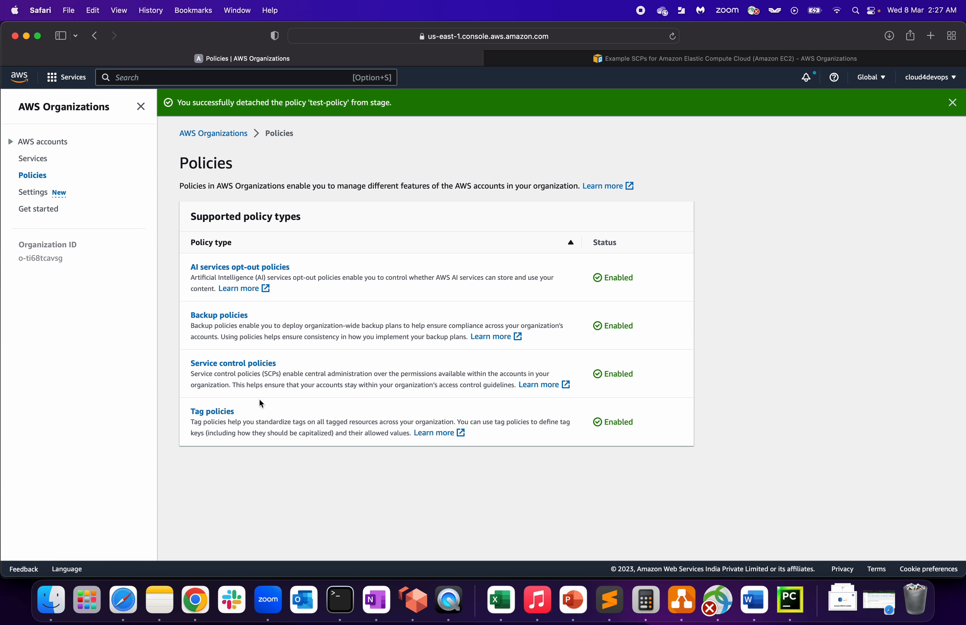
left_click(231, 363)
left_click(196, 315)
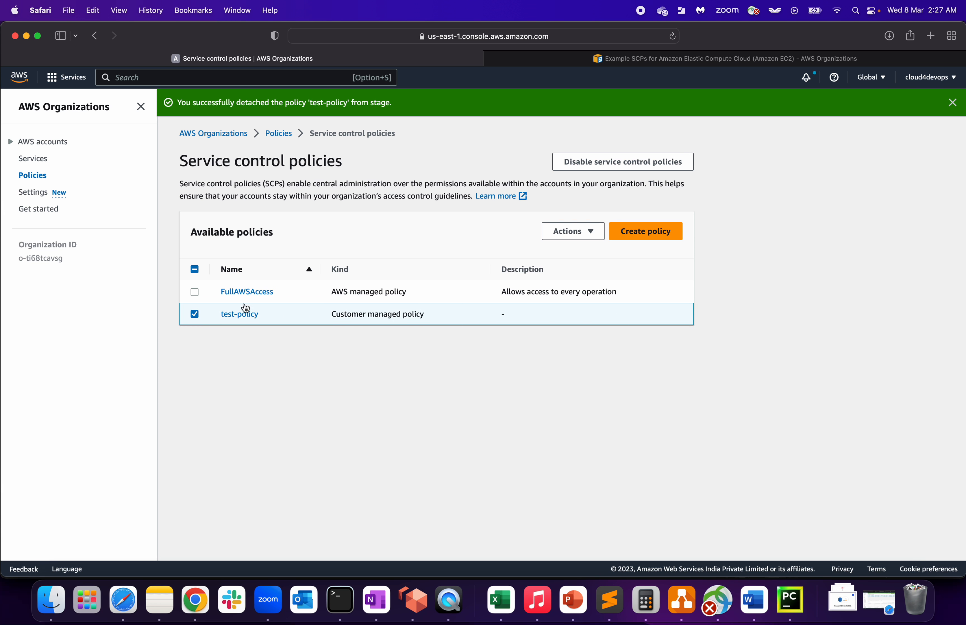
left_click(578, 235)
left_click(580, 269)
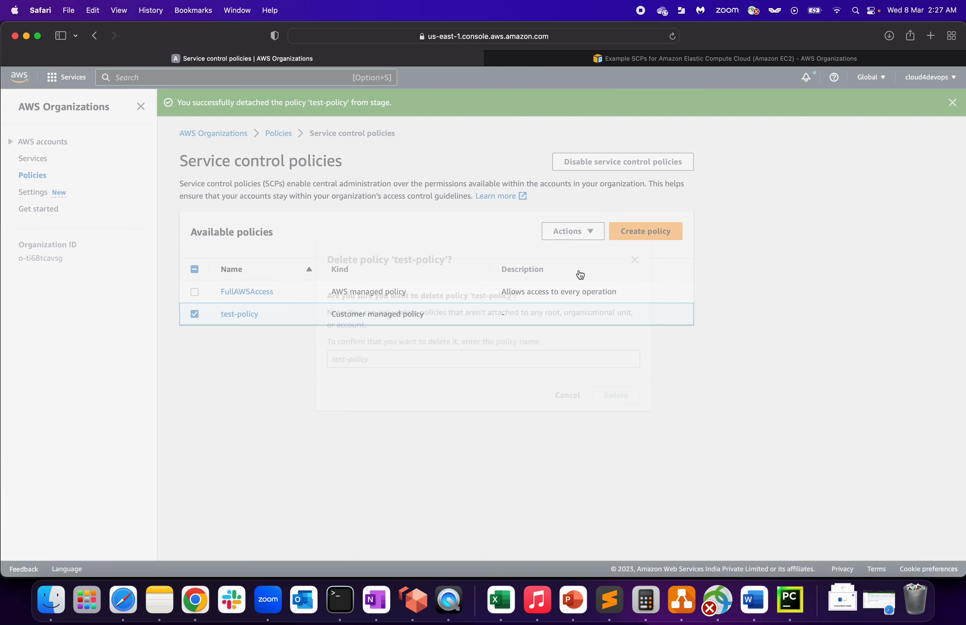
left_click(463, 346)
type("test")
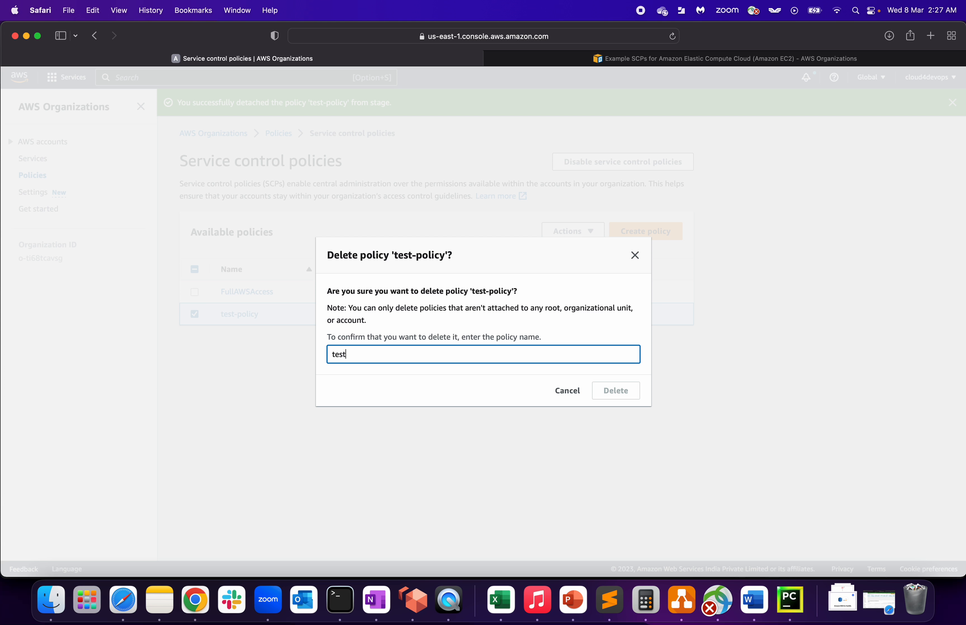
type("-policy")
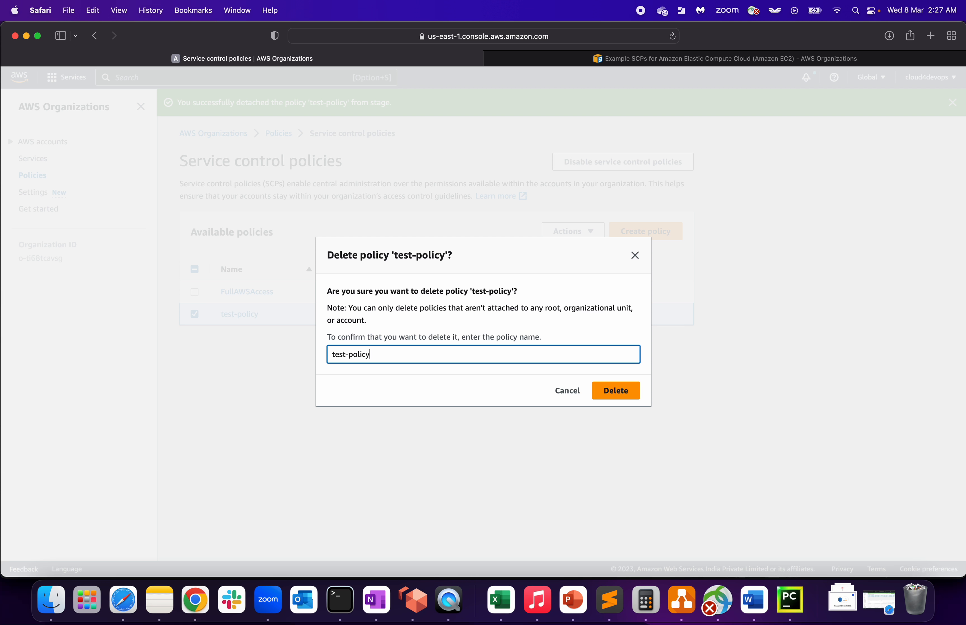
left_click(625, 392)
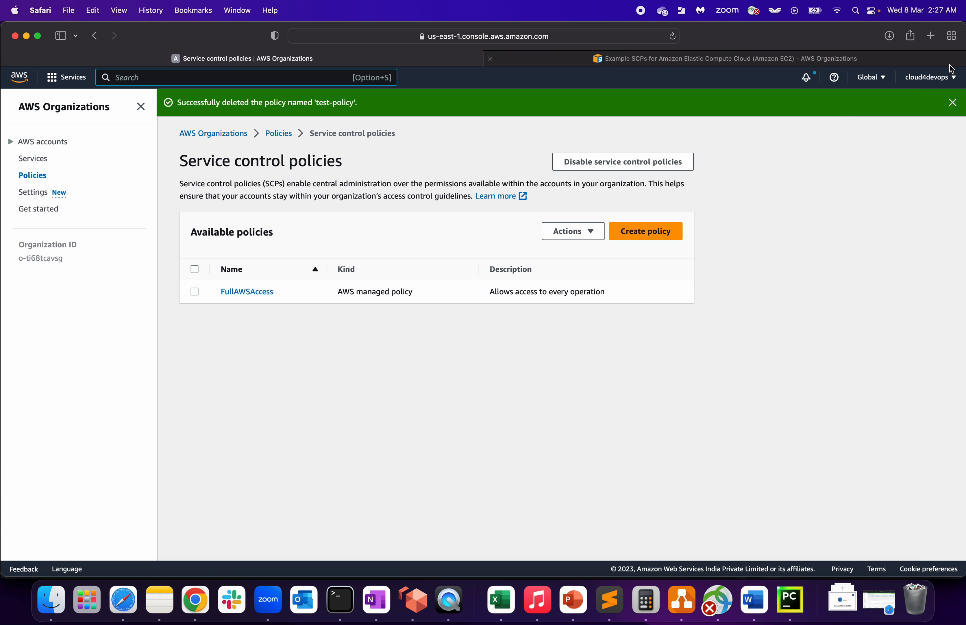
Open the management account's March 2023 bill and show its details by account
left_click(936, 85)
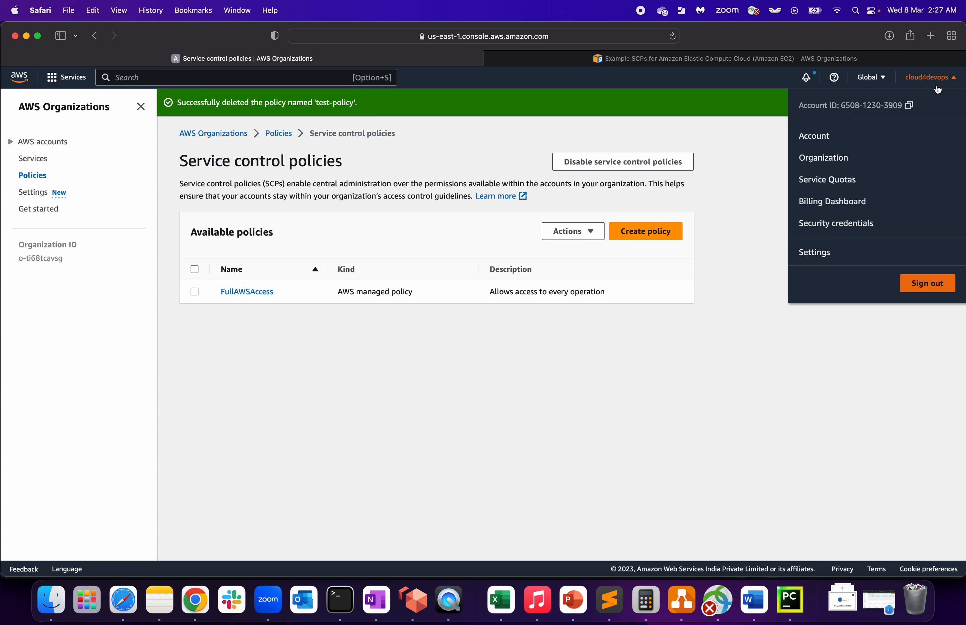
left_click(818, 142)
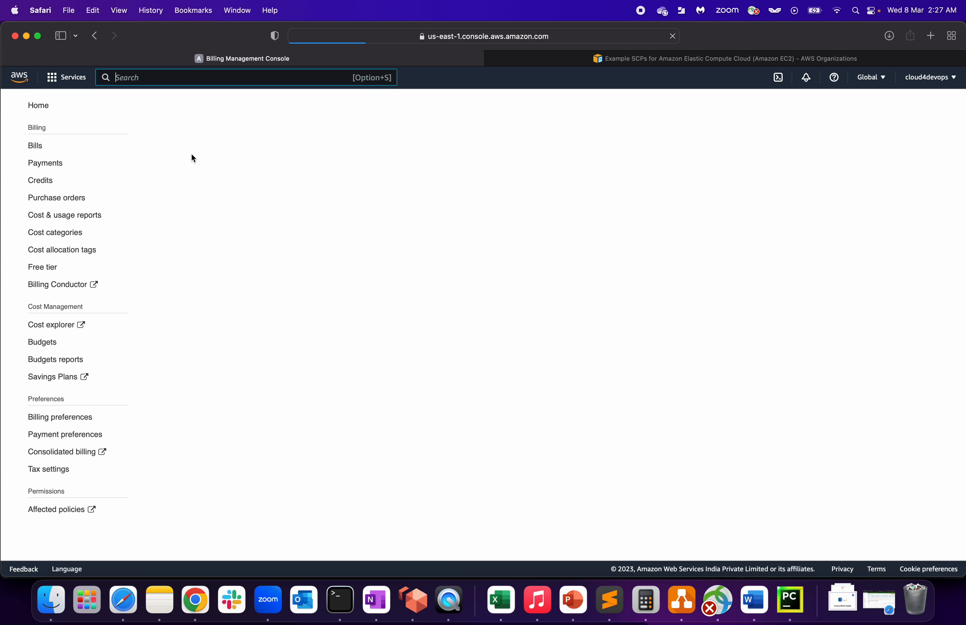
left_click(36, 147)
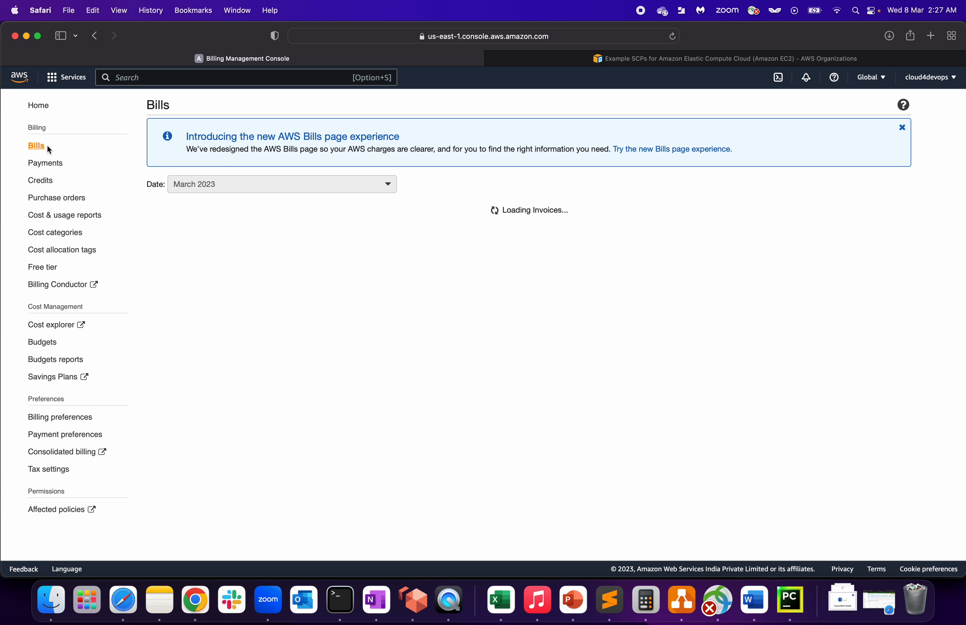
left_click(282, 313)
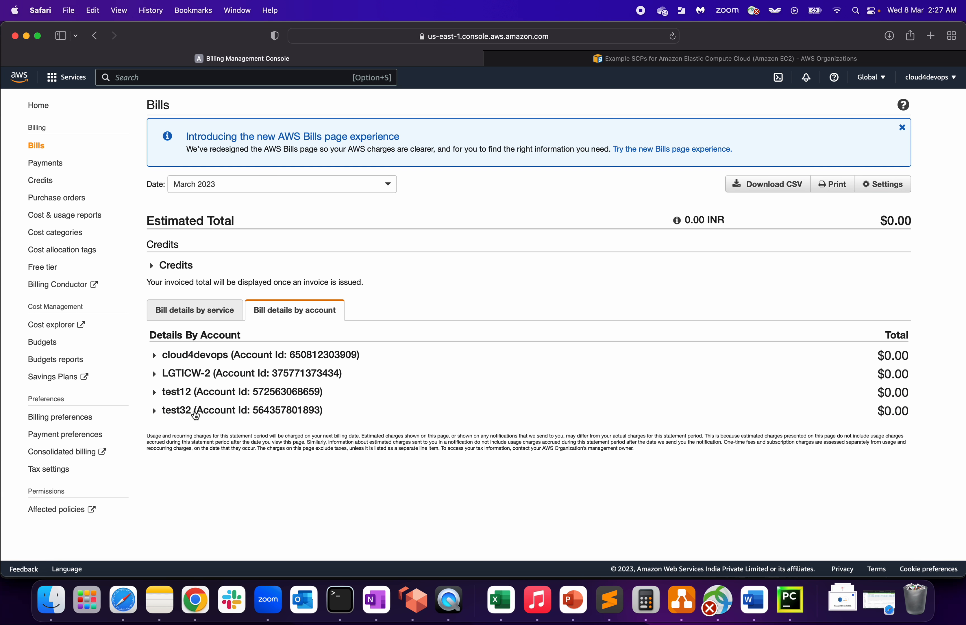
Examine the service charges of the LGTICW-2 and cloud4devops accounts and the bill's estimated total
left_click(156, 375)
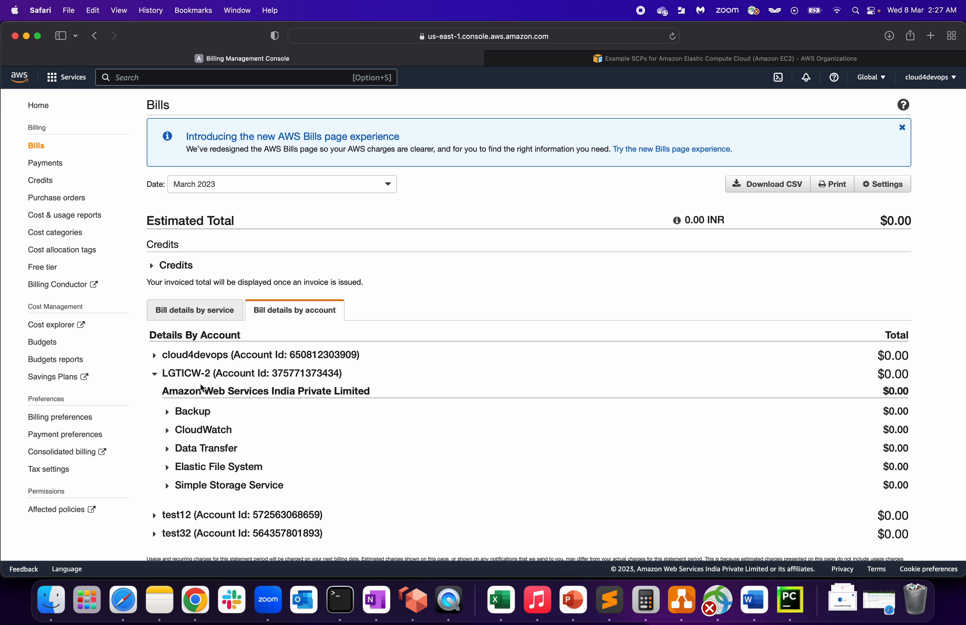
left_click_drag(165, 373, 350, 373)
left_click(154, 373)
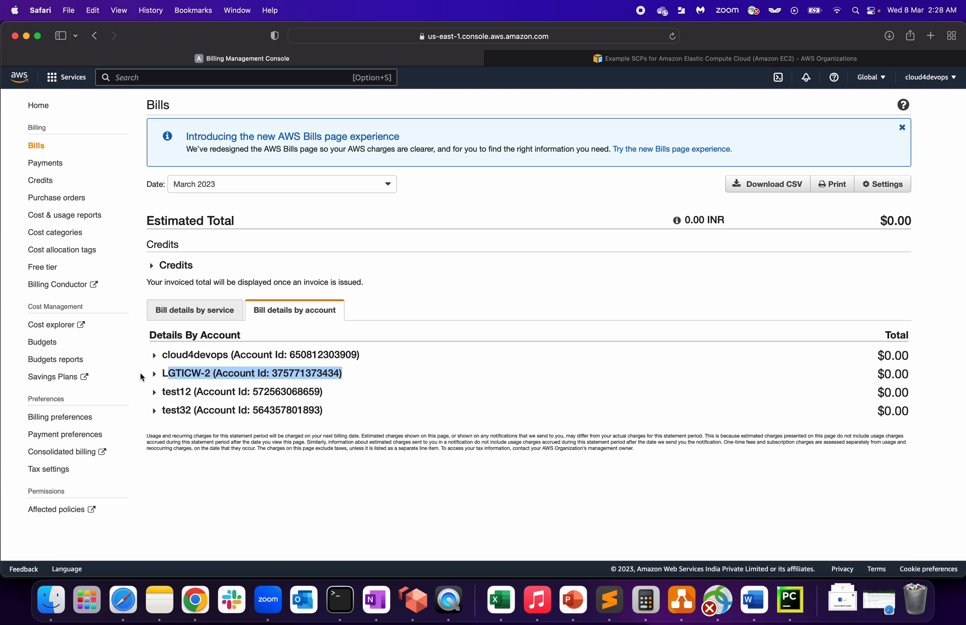
left_click(154, 355)
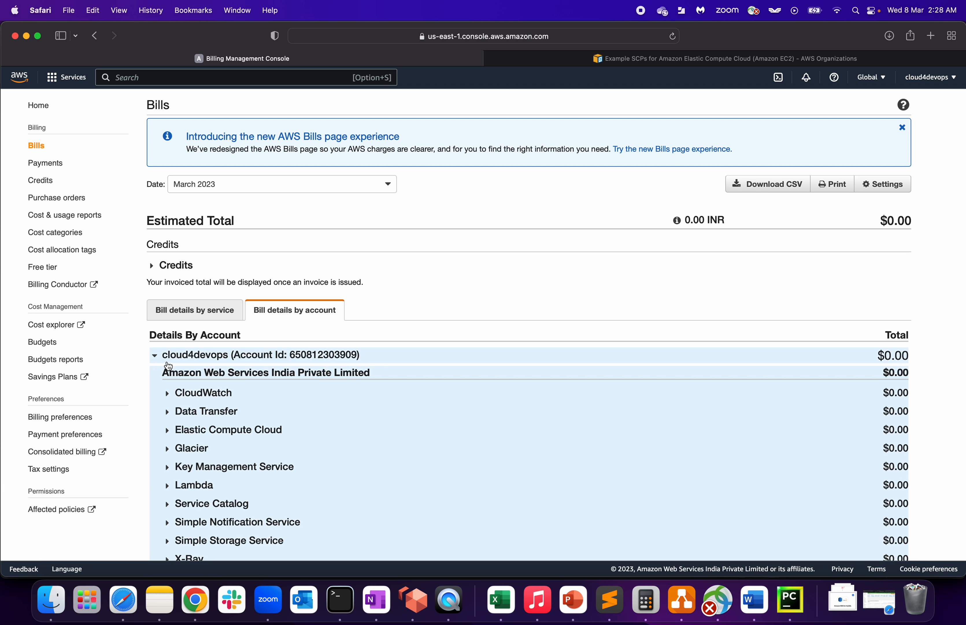
left_click(155, 356)
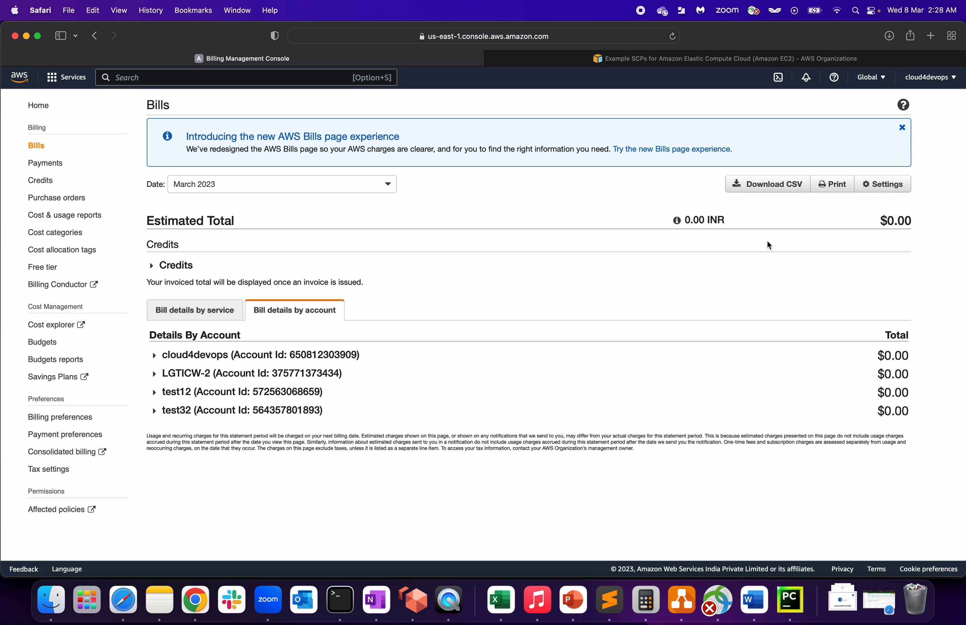
left_click_drag(876, 222, 927, 221)
left_click(927, 222)
left_click_drag(884, 220, 911, 221)
Switch to the AWS-CT presentation in PowerPoint and show slide 13 on AWS Organizations best practices
left_click(572, 594)
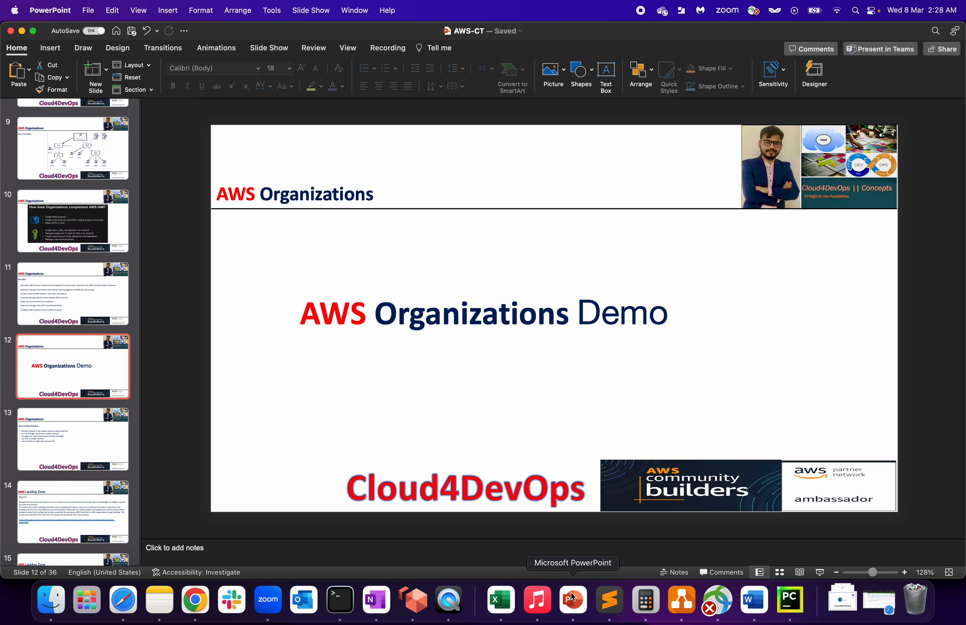
left_click(72, 430)
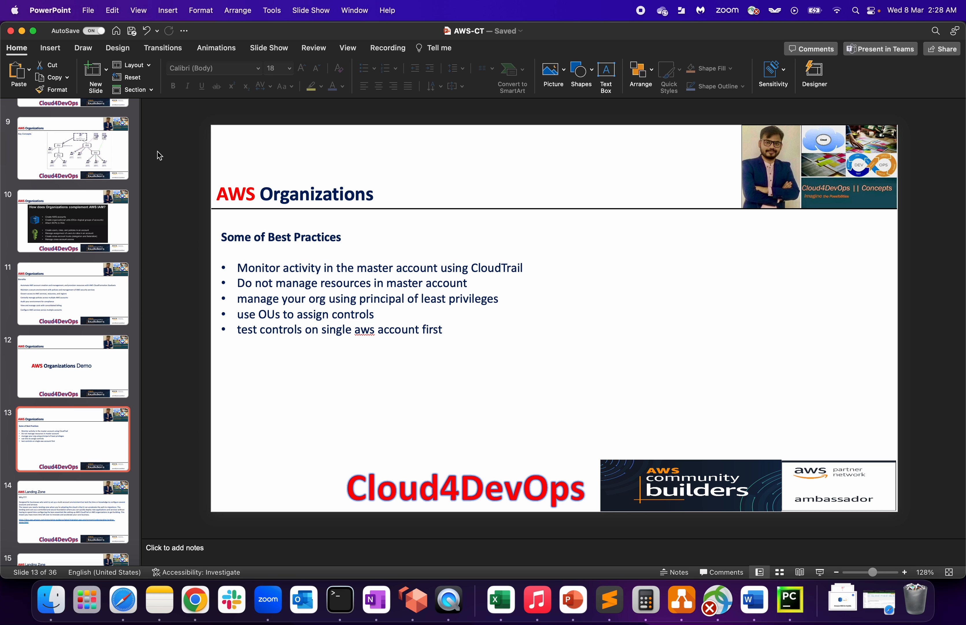